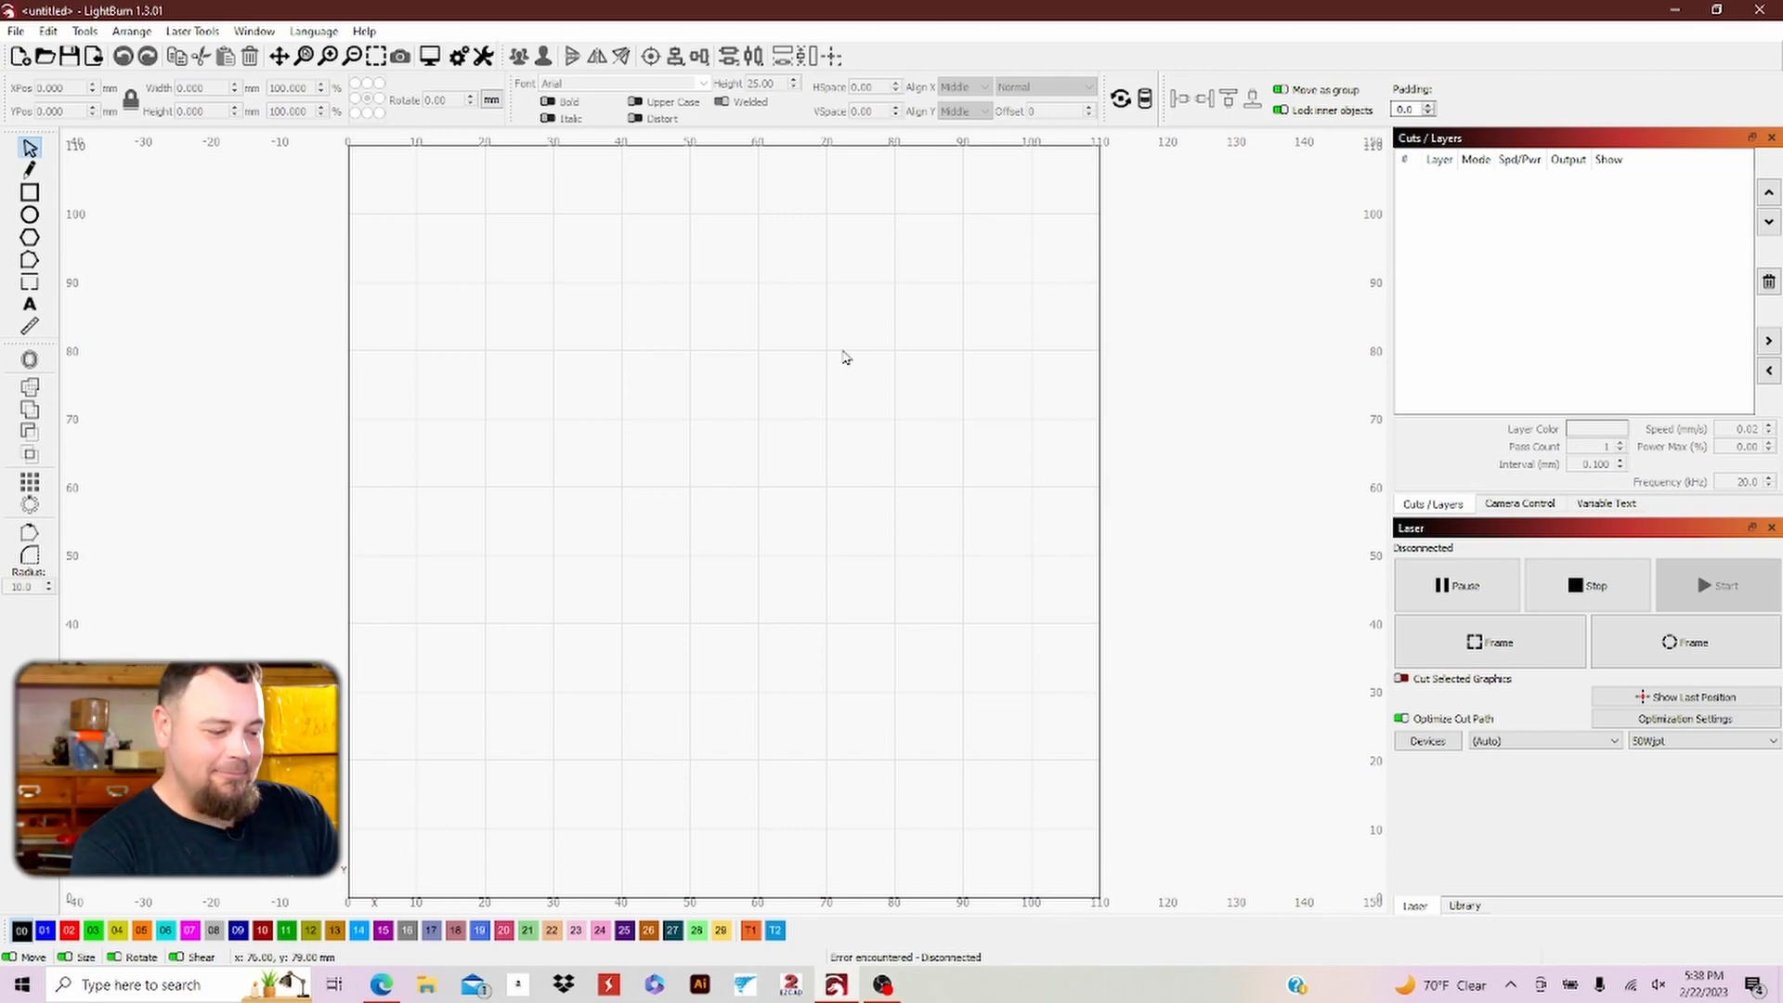
- Draw a rectangle about 33 mm wide and 31 mm high near the middle of the workspace
left_click(30, 192)
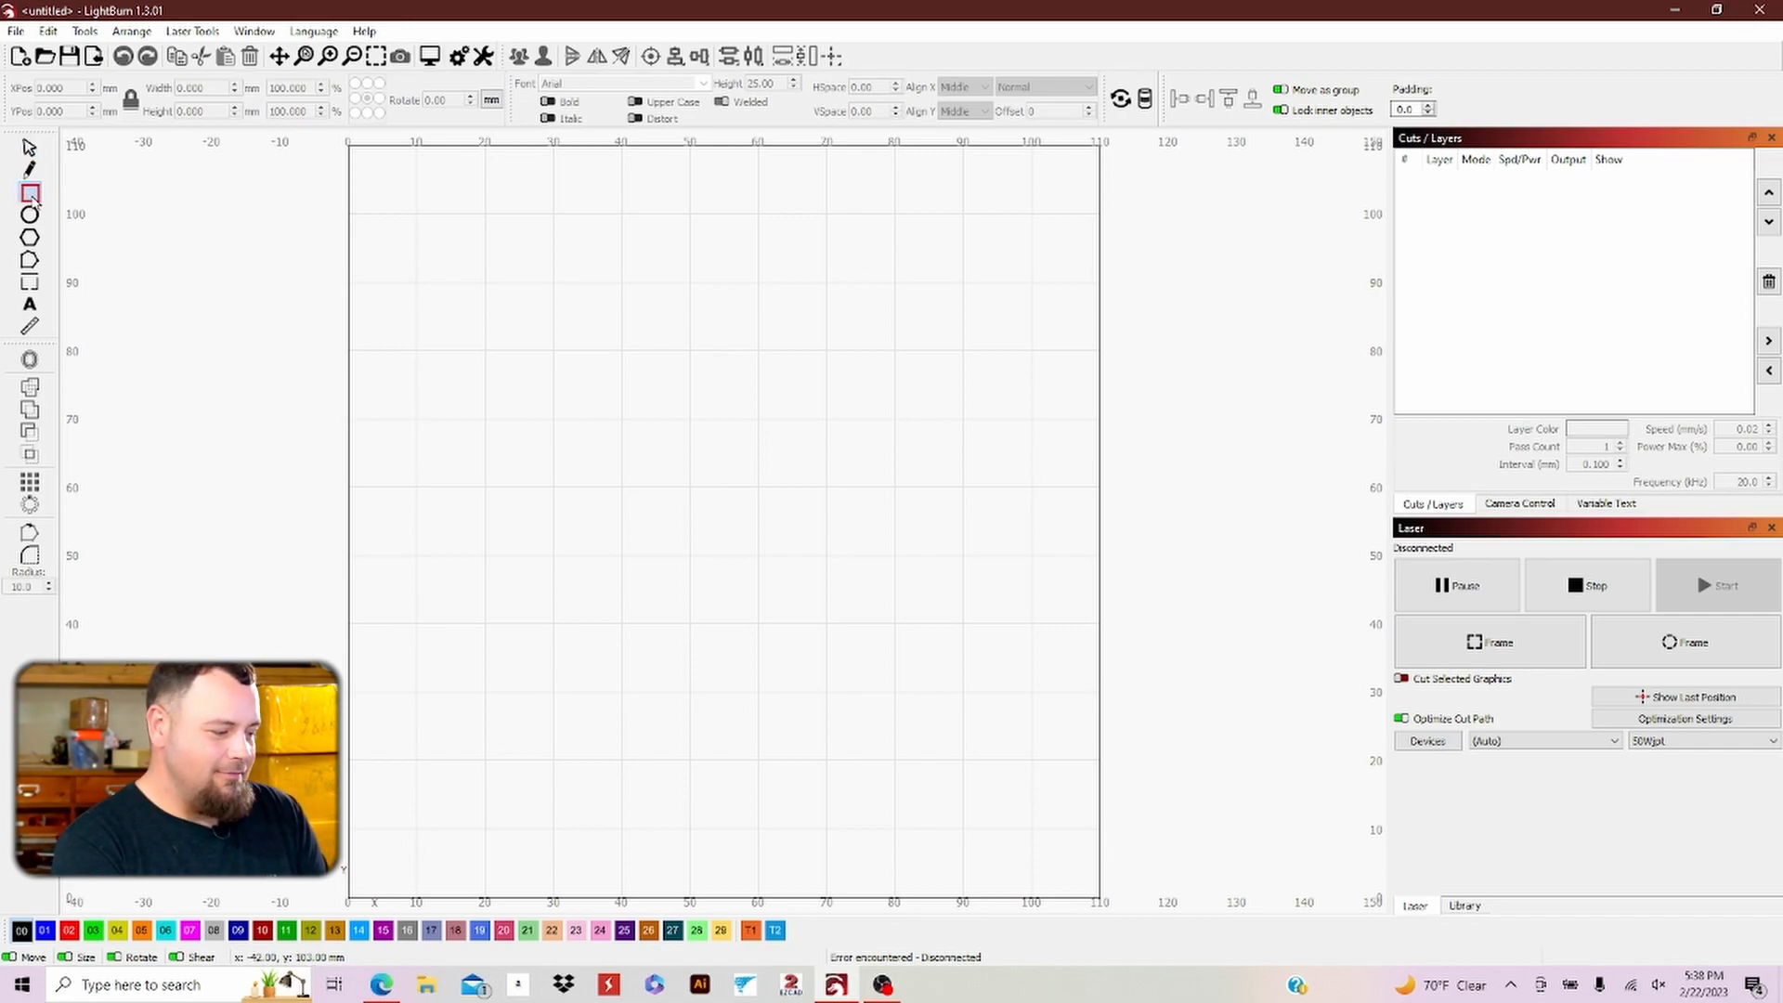
left_click_drag(567, 351, 622, 406)
left_click_drag(673, 467, 793, 562)
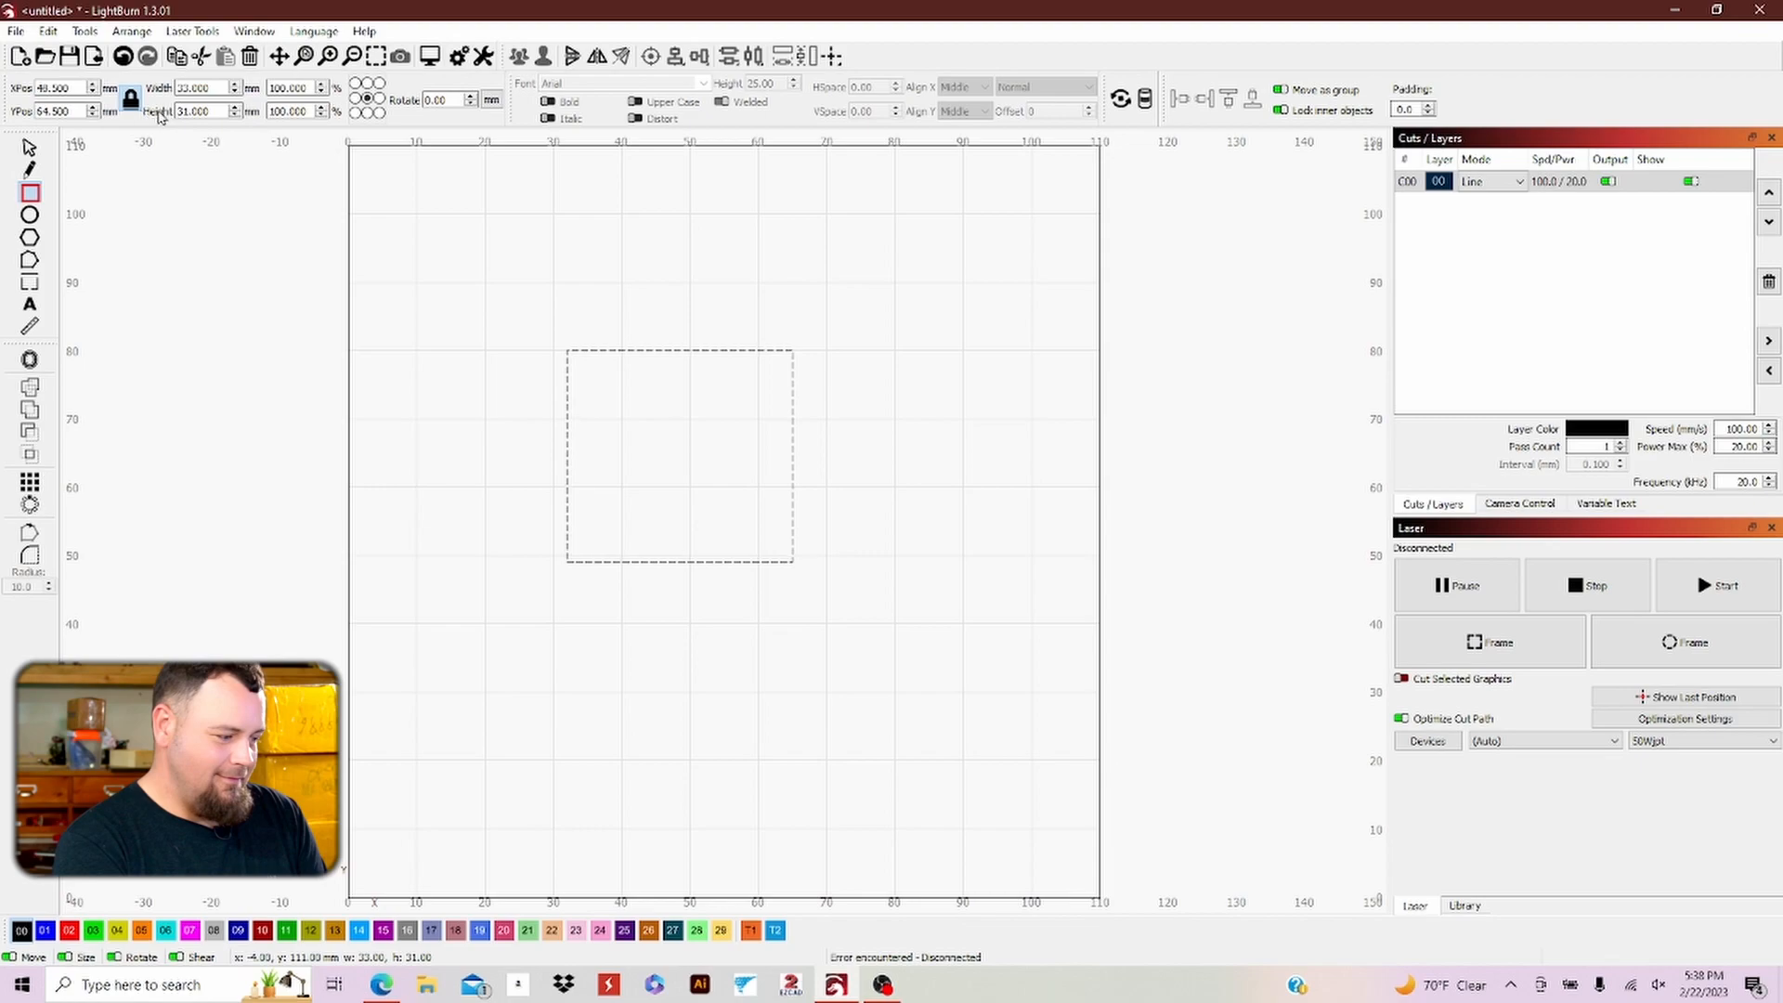
- Unlock the rectangle's proportions and set its width and height to 50 mm each
left_click_drag(220, 87, 133, 91)
type("50")
key("Tab")
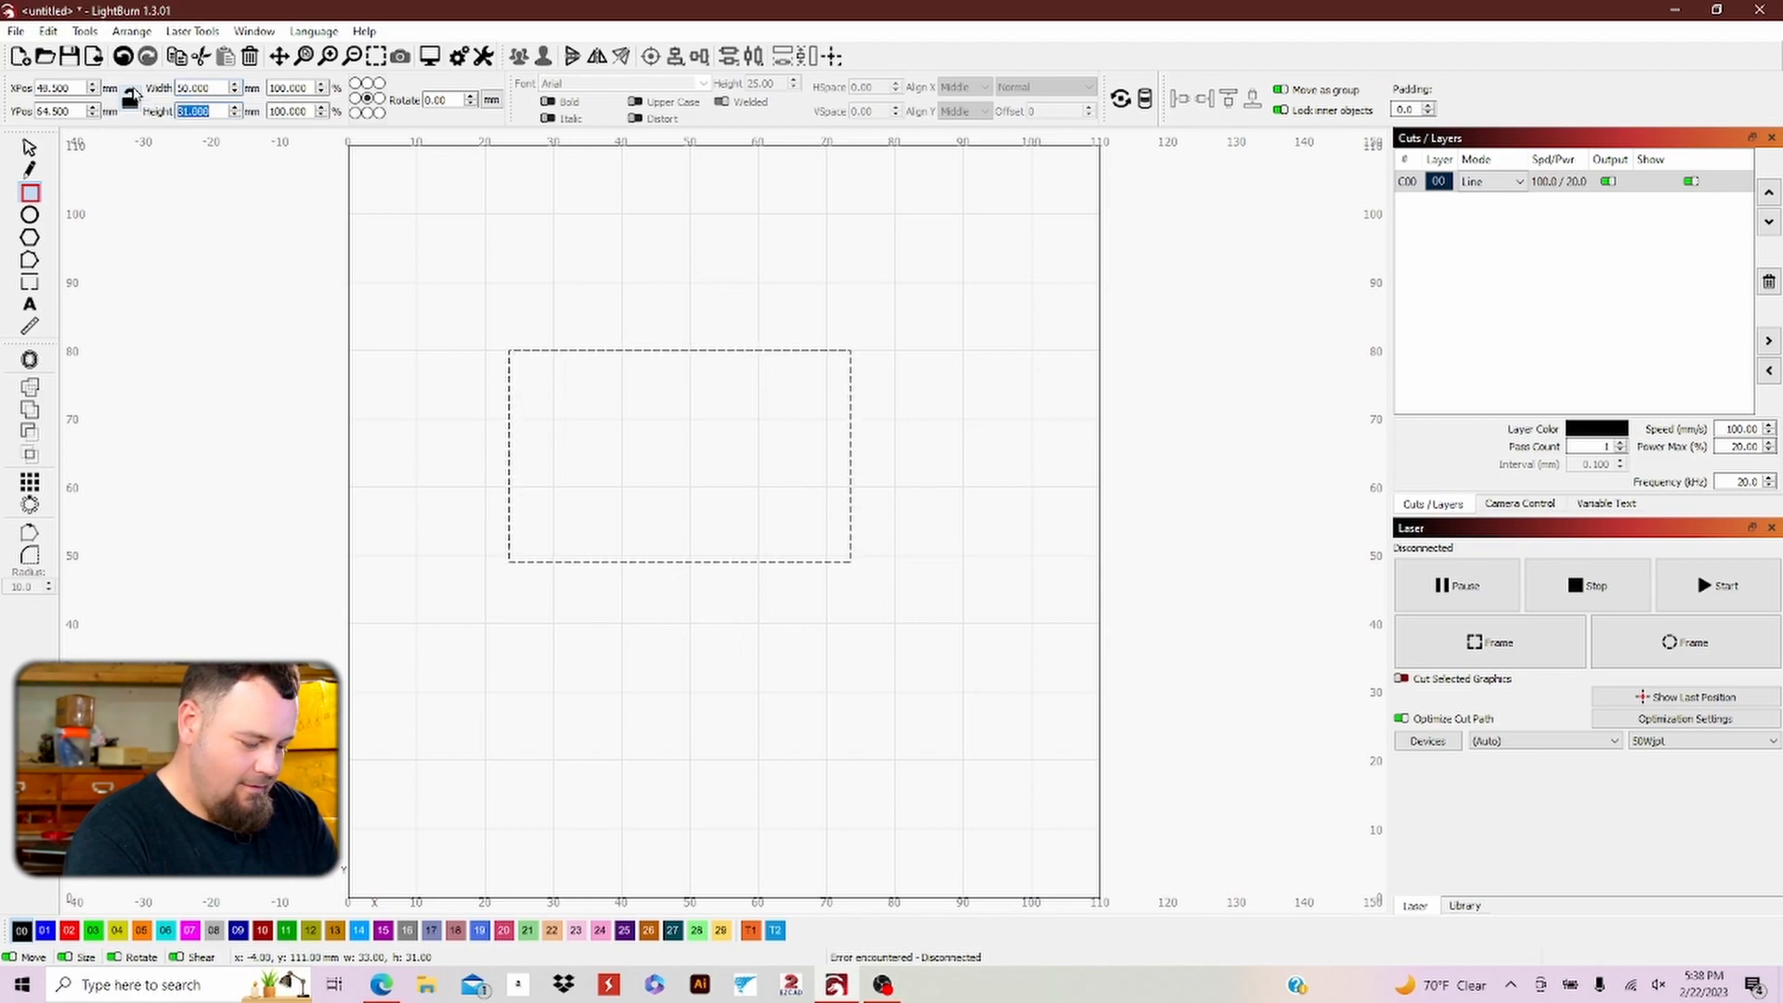
type("50")
key("Return")
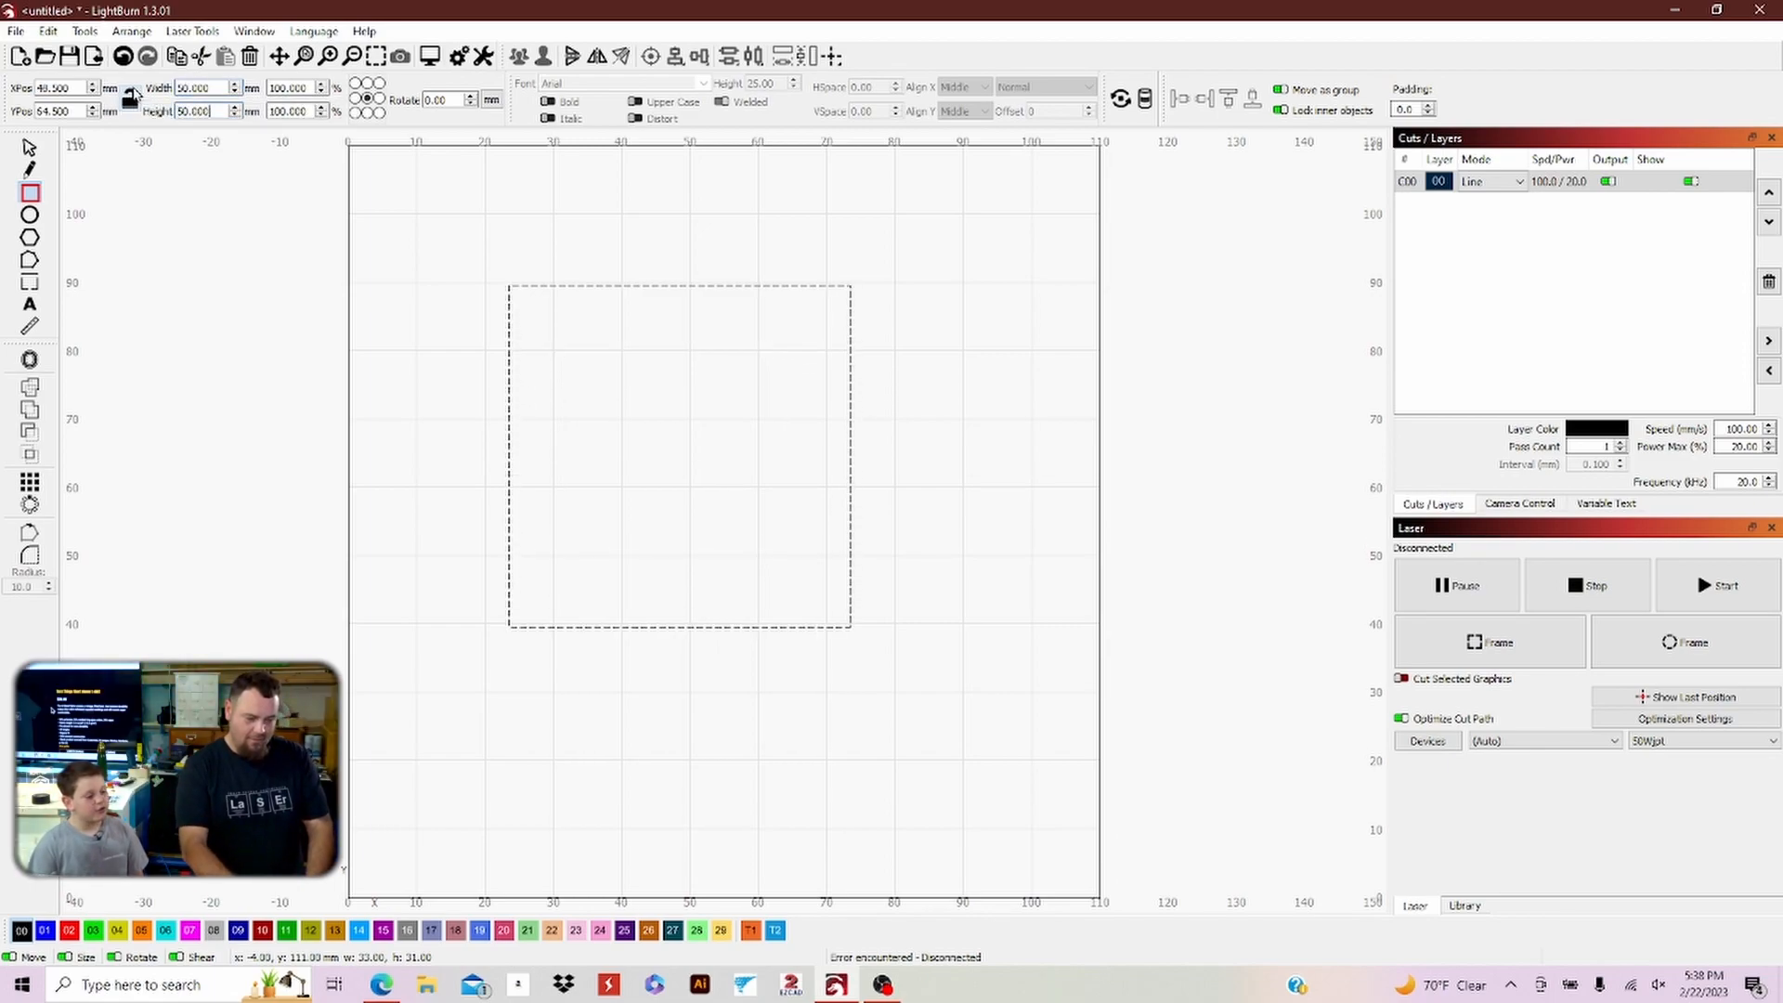
- Duplicate the 50 mm square and resize the copy to 35 mm wide and 35 mm high
left_click(29, 149)
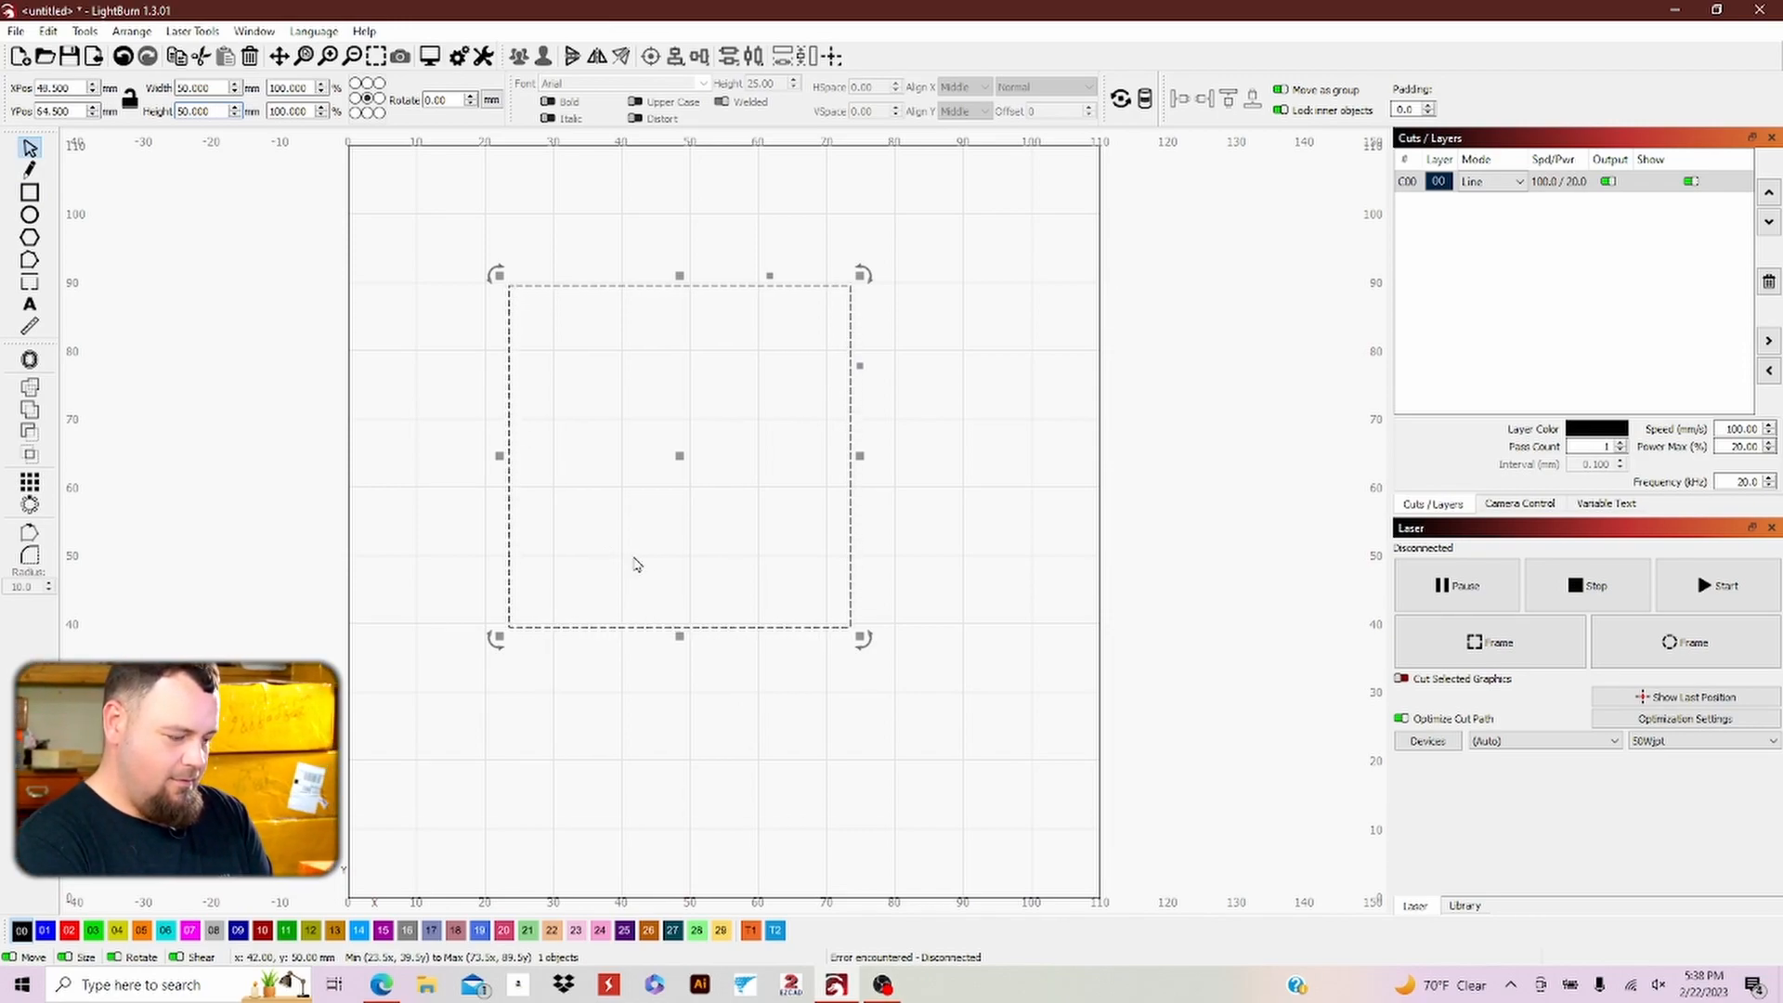
mouse_move(680, 460)
left_mouse_down()
mouse_move(704, 505)
mouse_move(673, 425)
left_mouse_up()
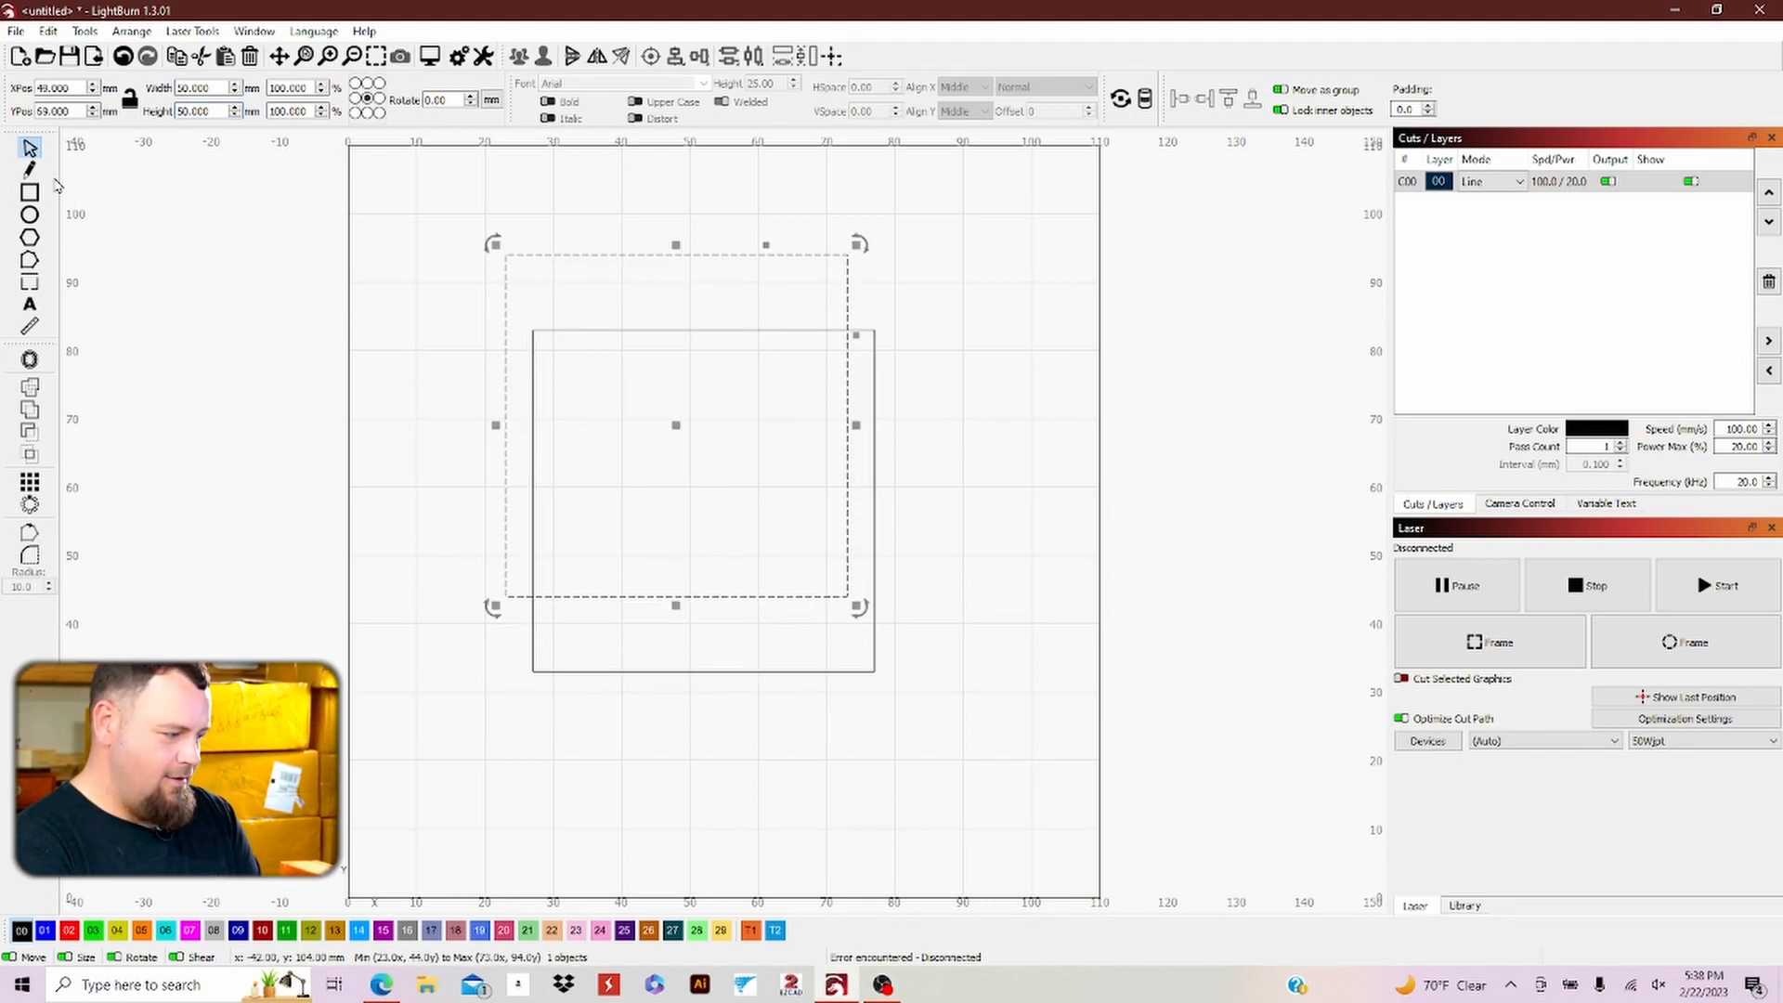
double_click(212, 86)
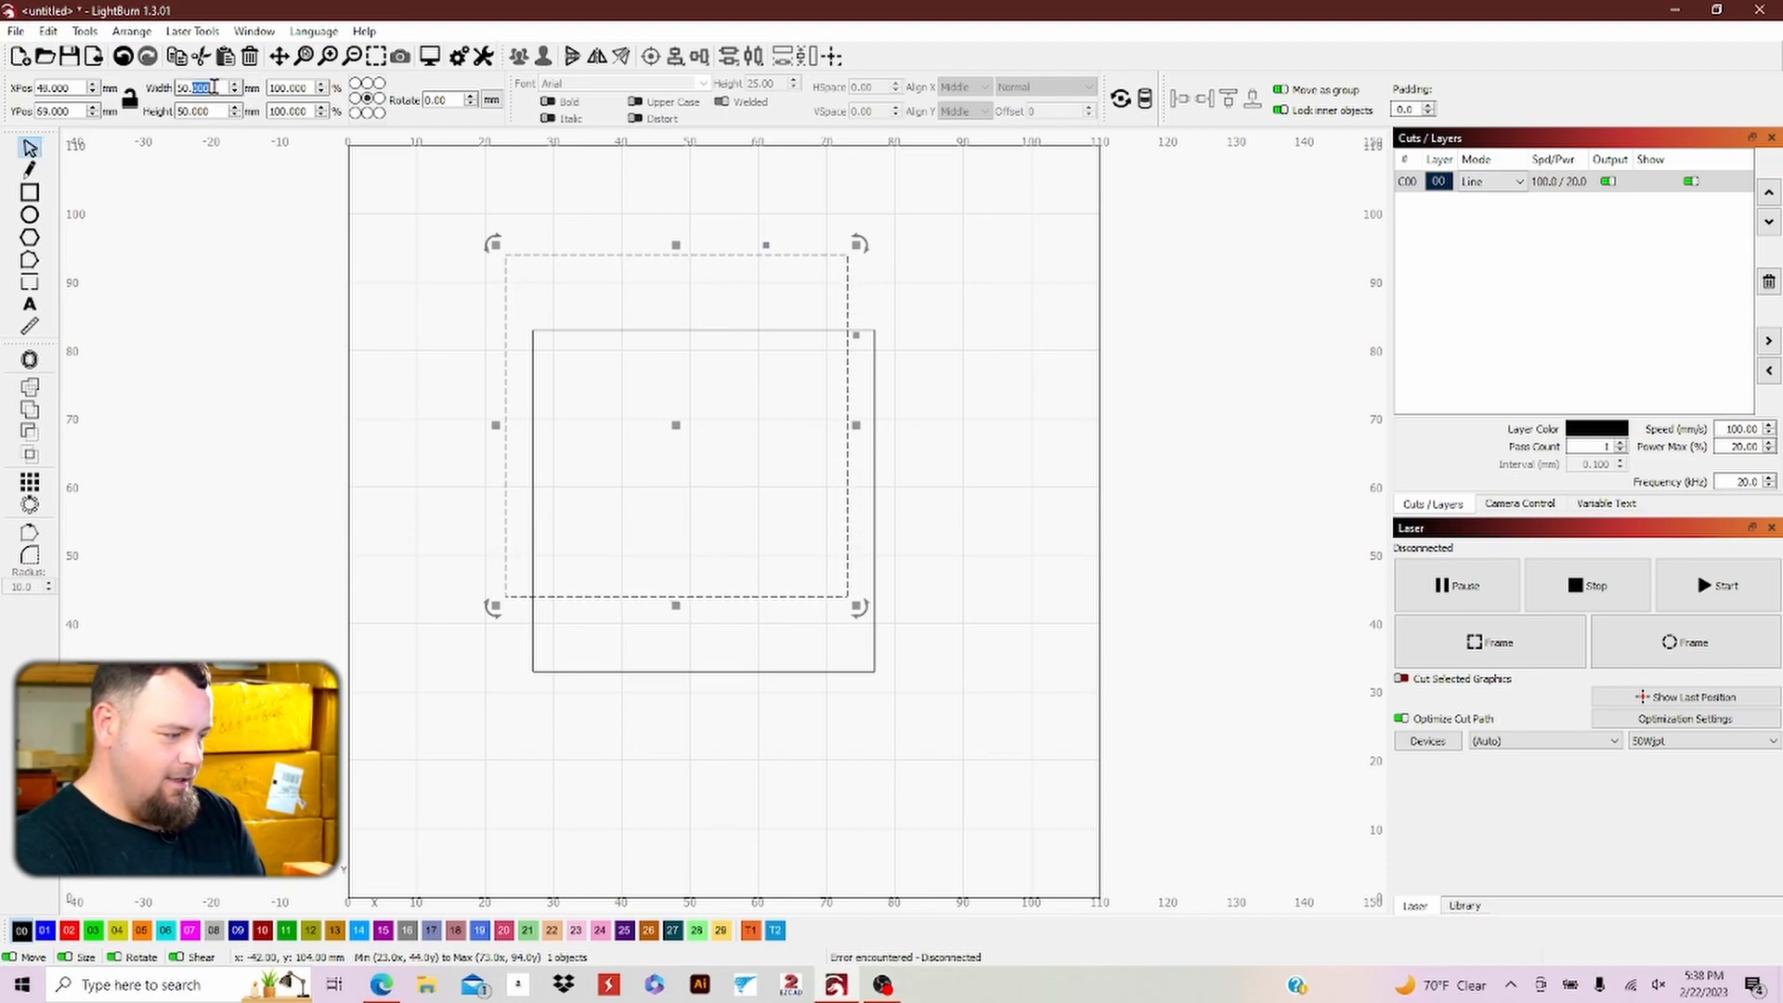
key("BackSpace")
key("BackSpace")
key("BackSpace")
key("BackSpace")
type("35")
key("Tab")
type("35")
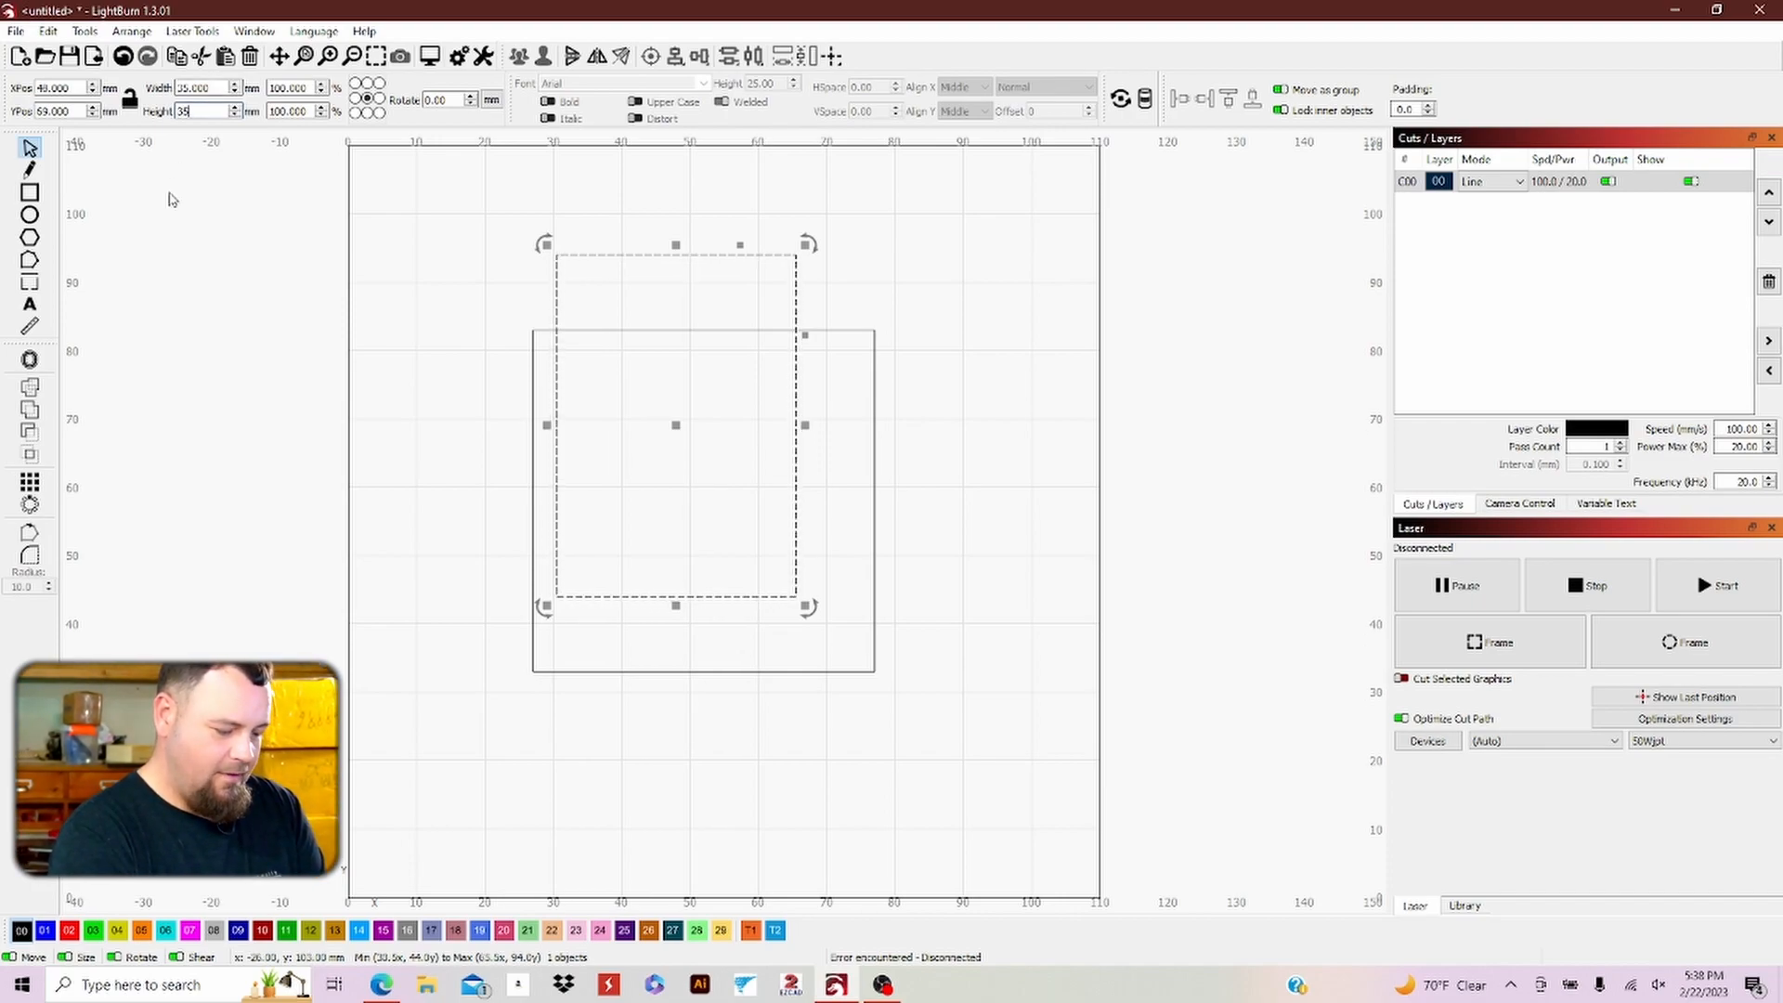
key("Return")
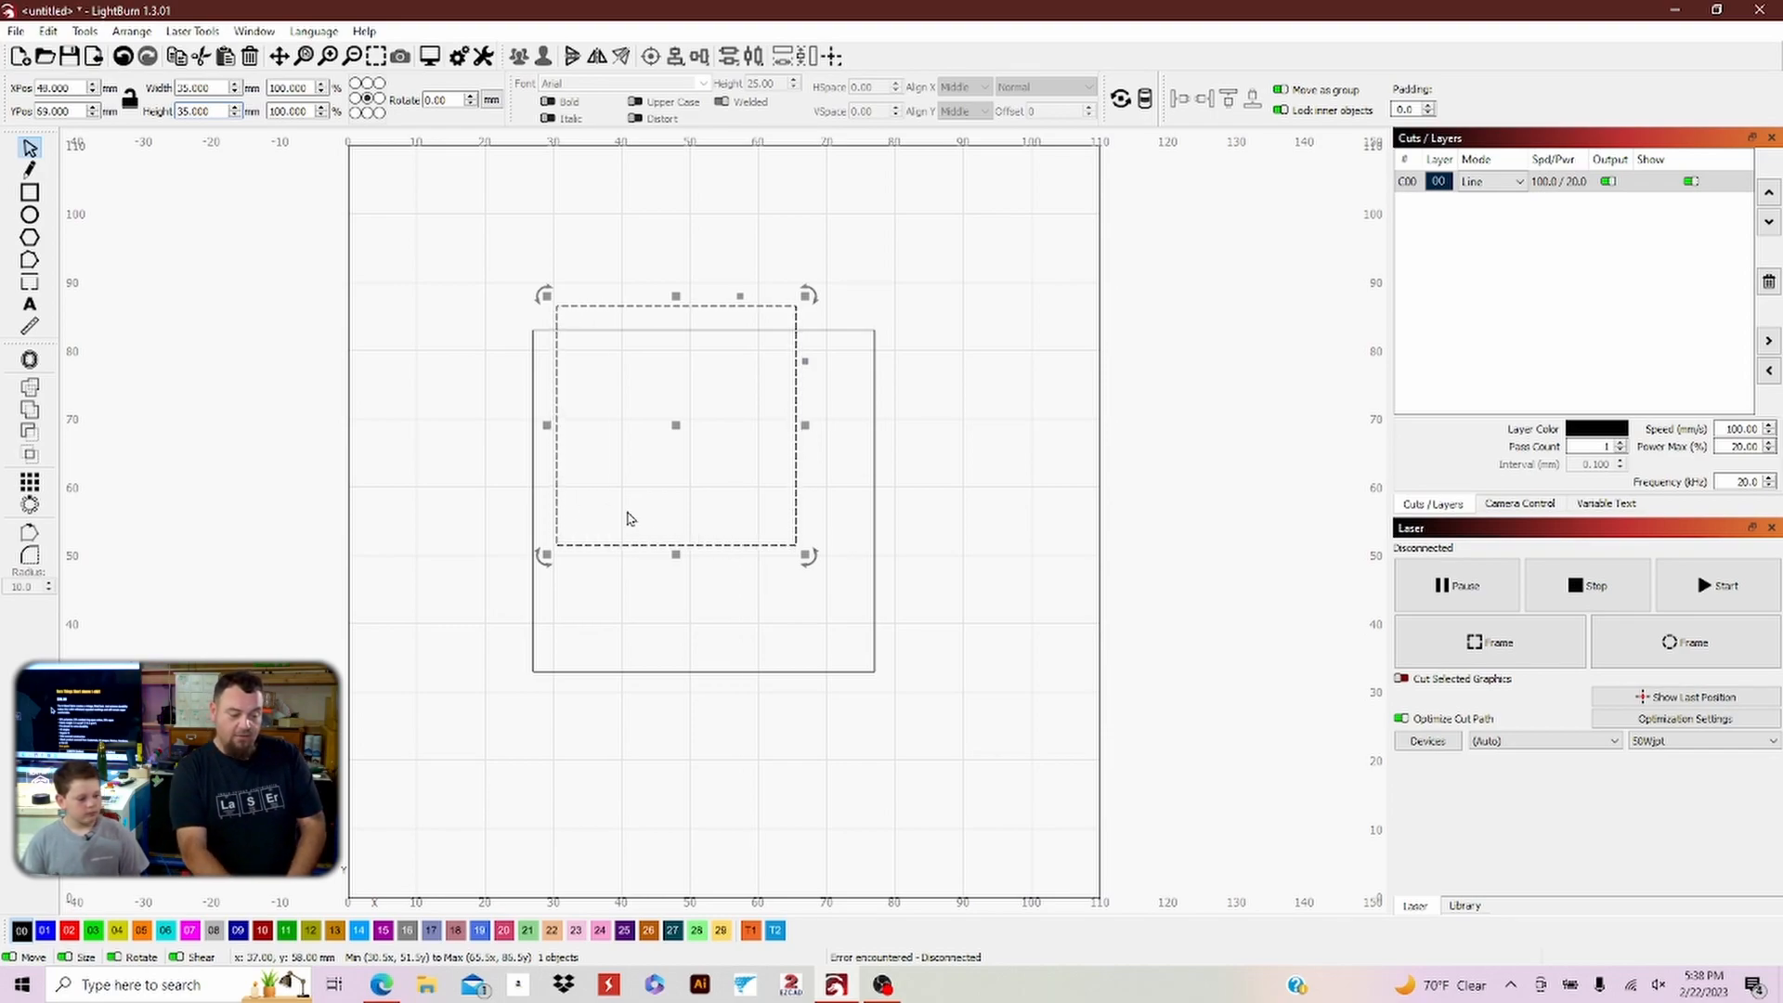
- Center the 35 mm square and the 50 mm square on the page, one inside the other
left_click_drag(828, 481, 726, 516)
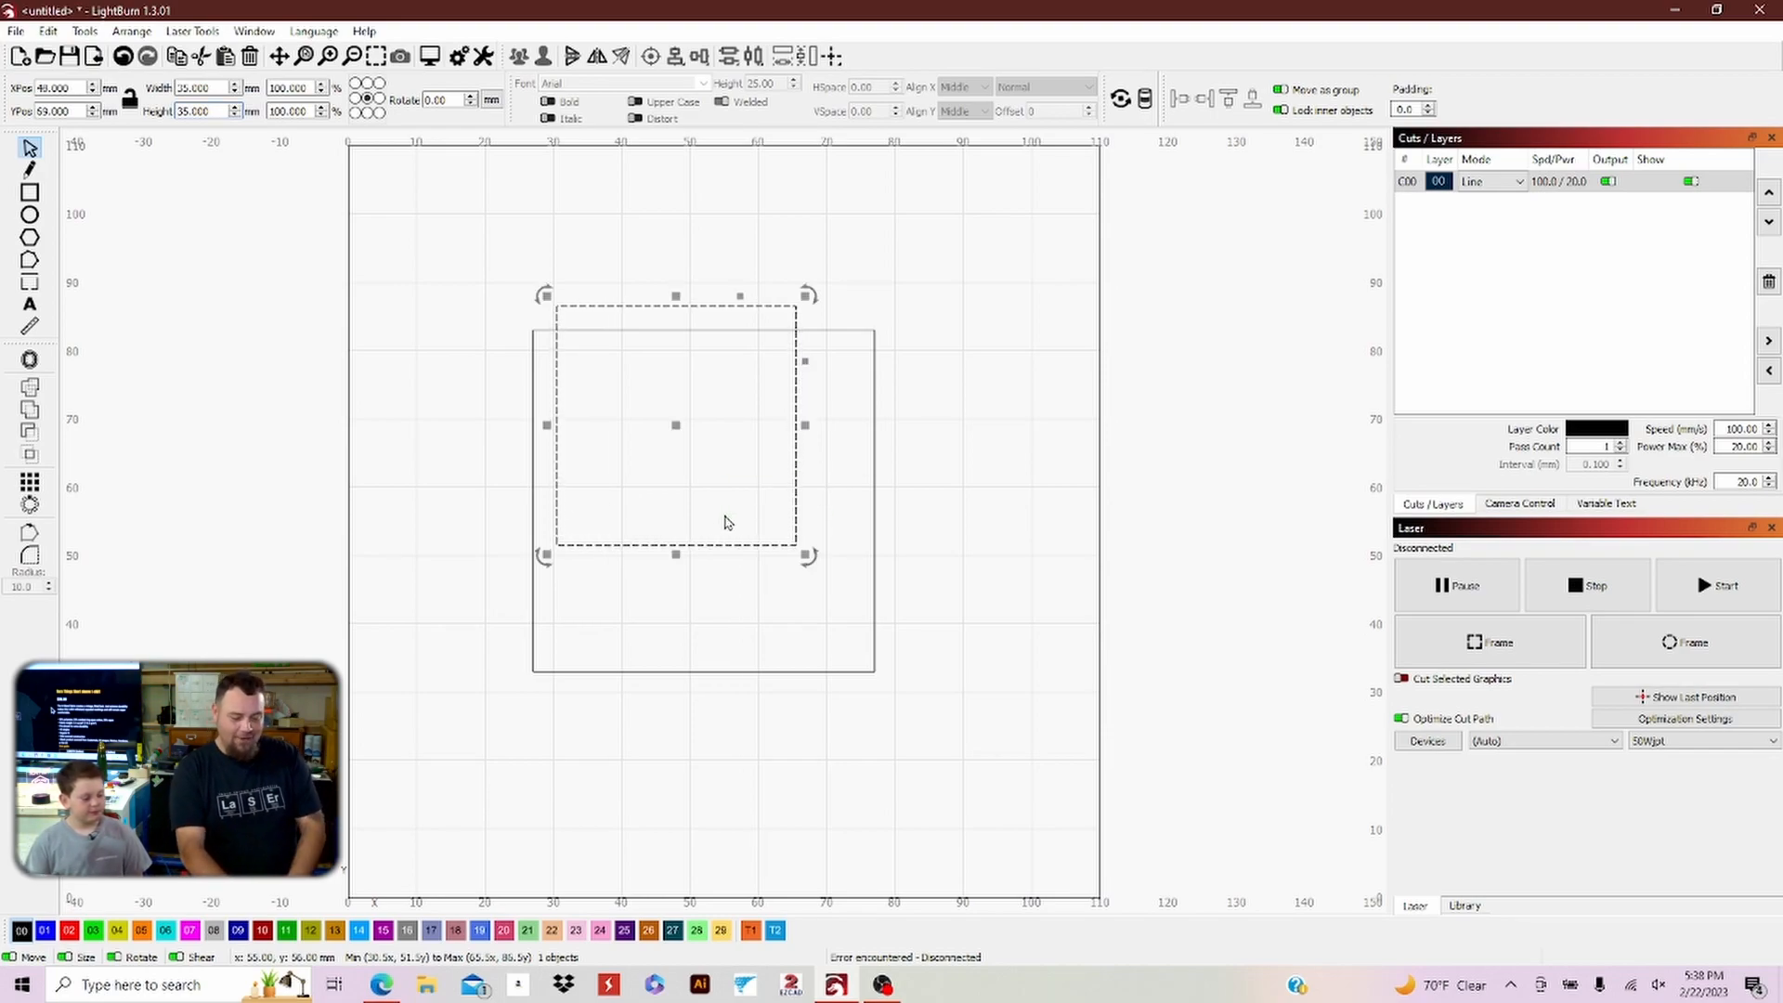
key("p")
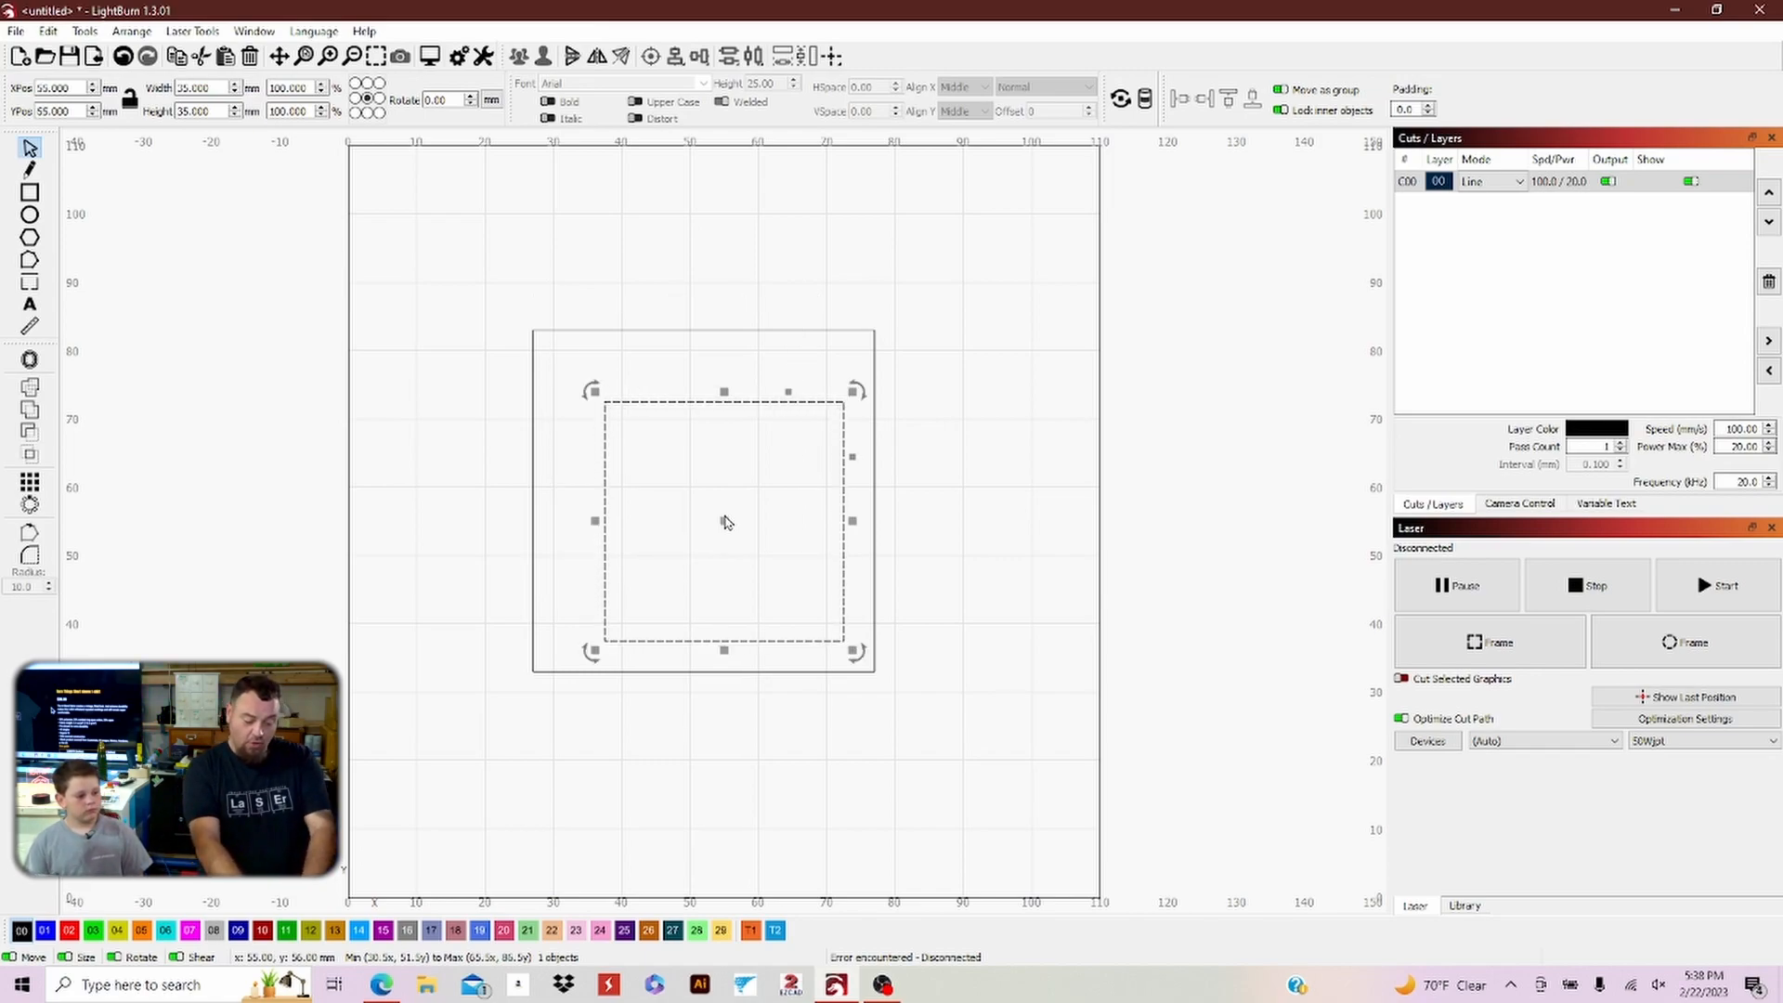
left_click(727, 522)
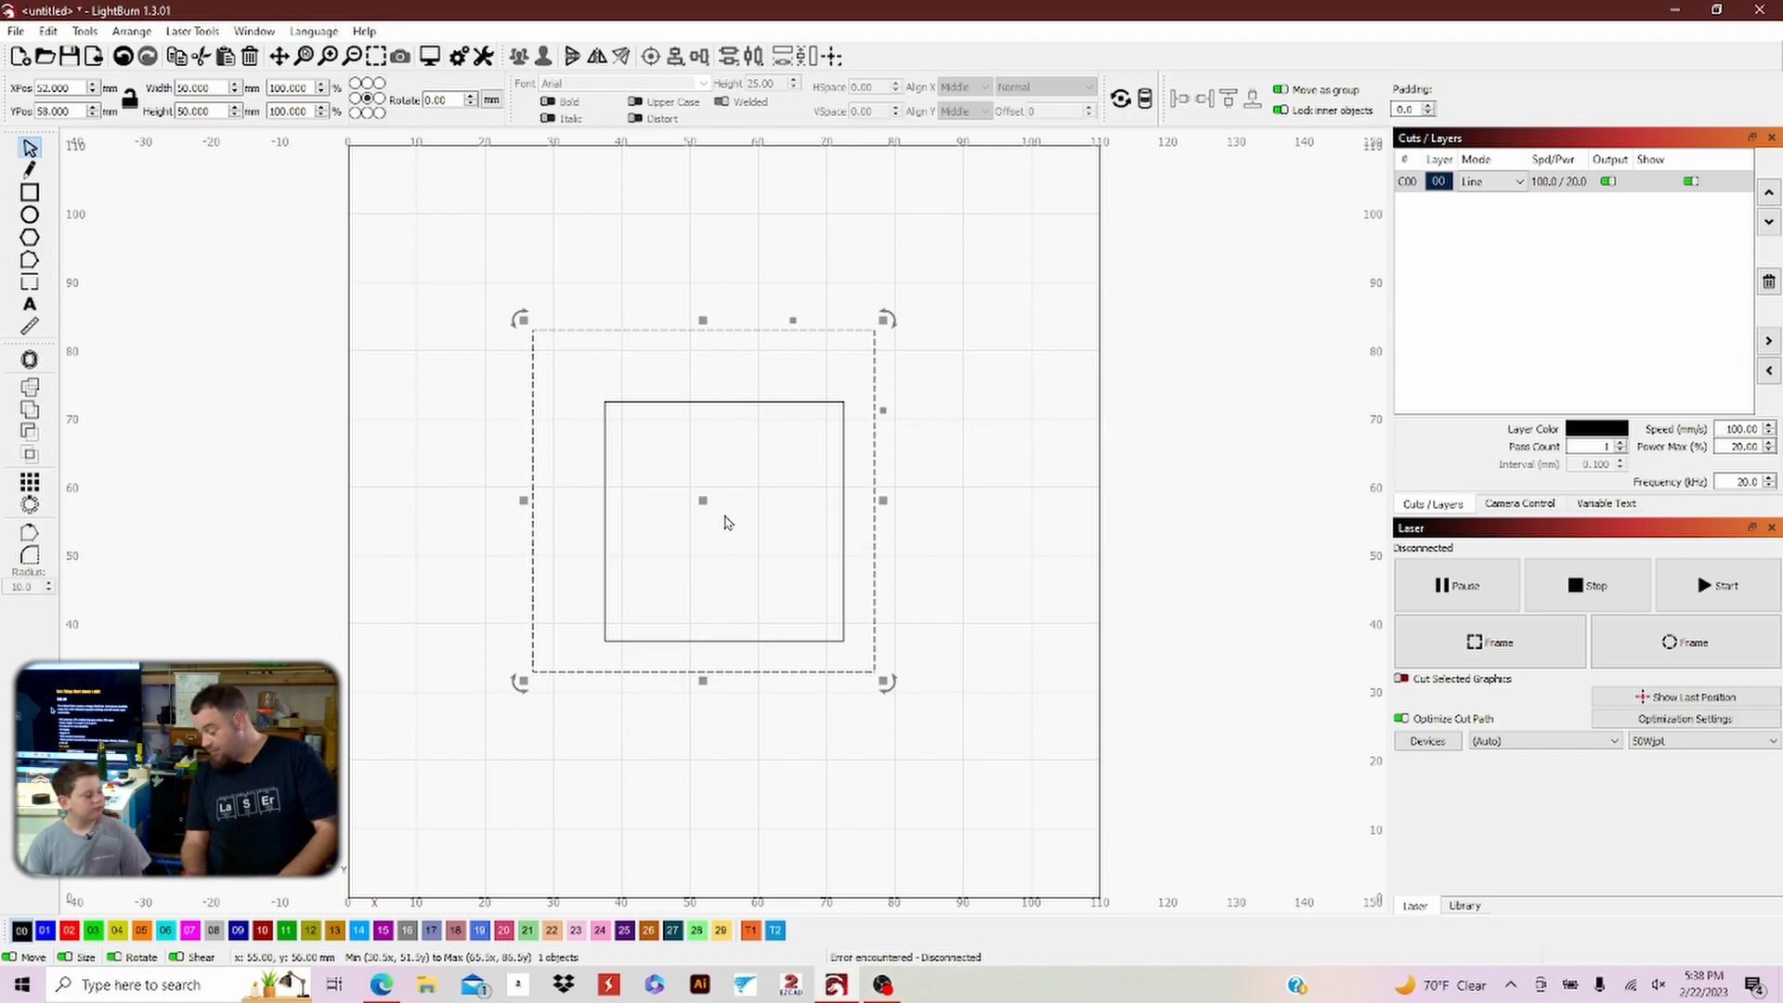
key("p")
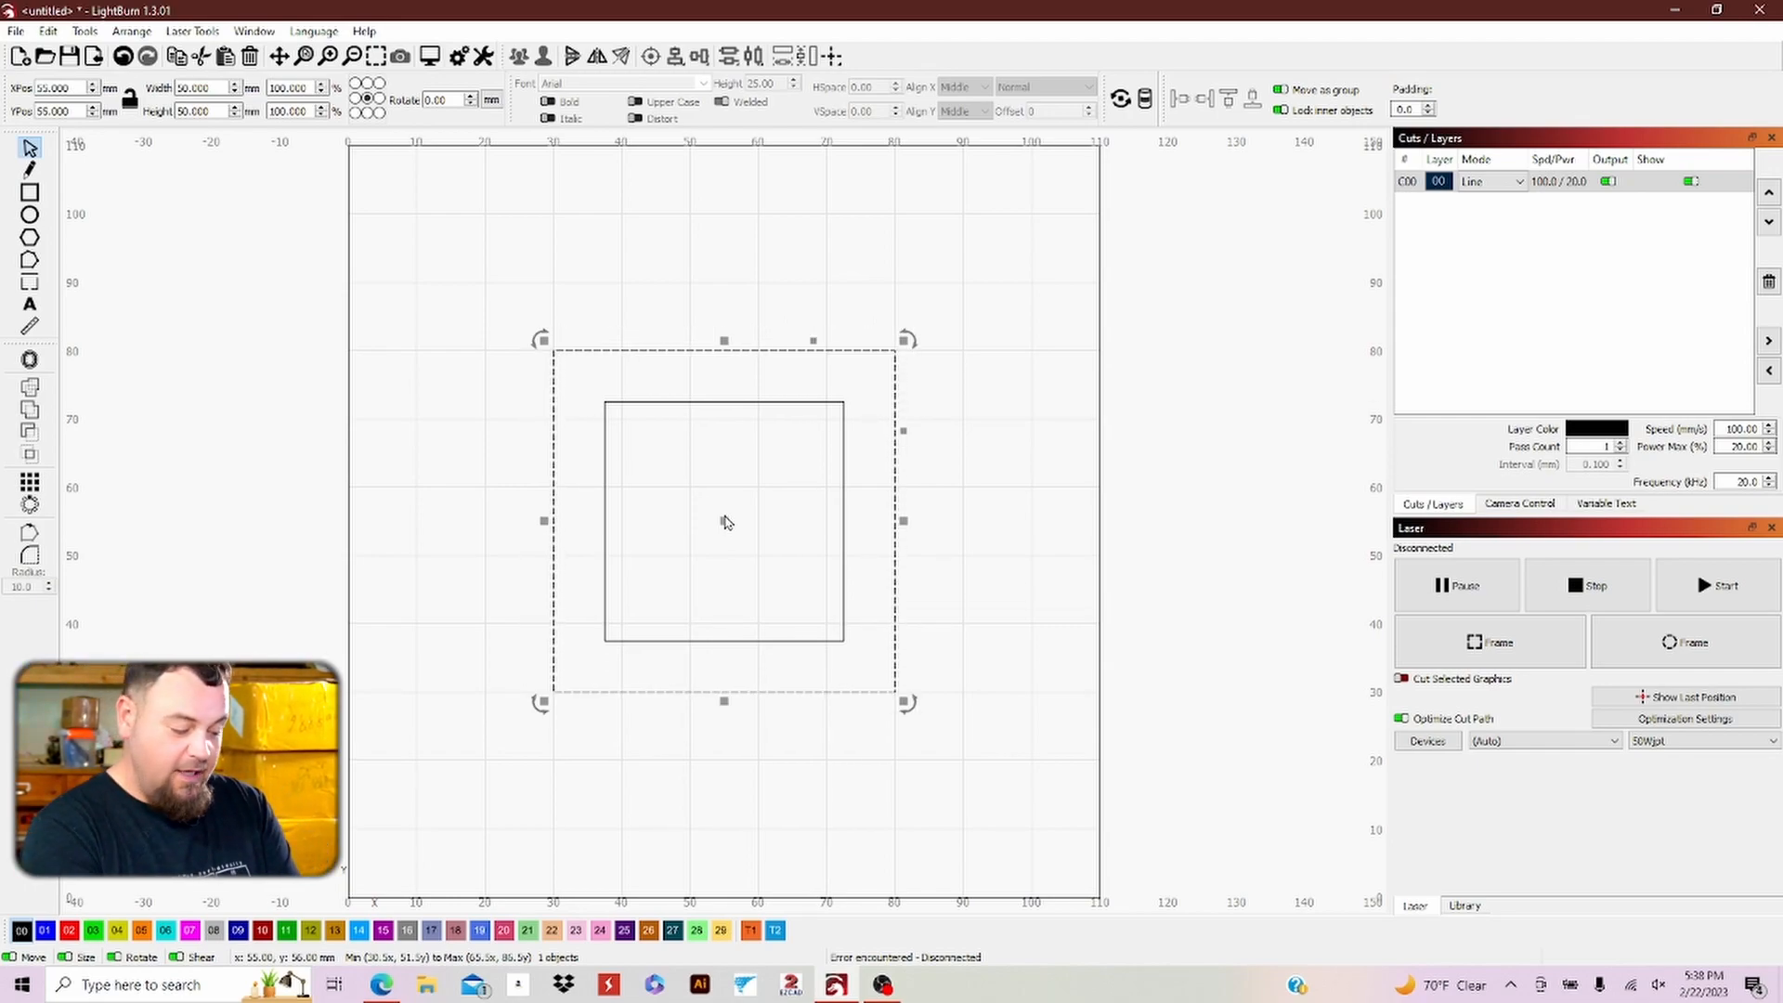
key("Escape")
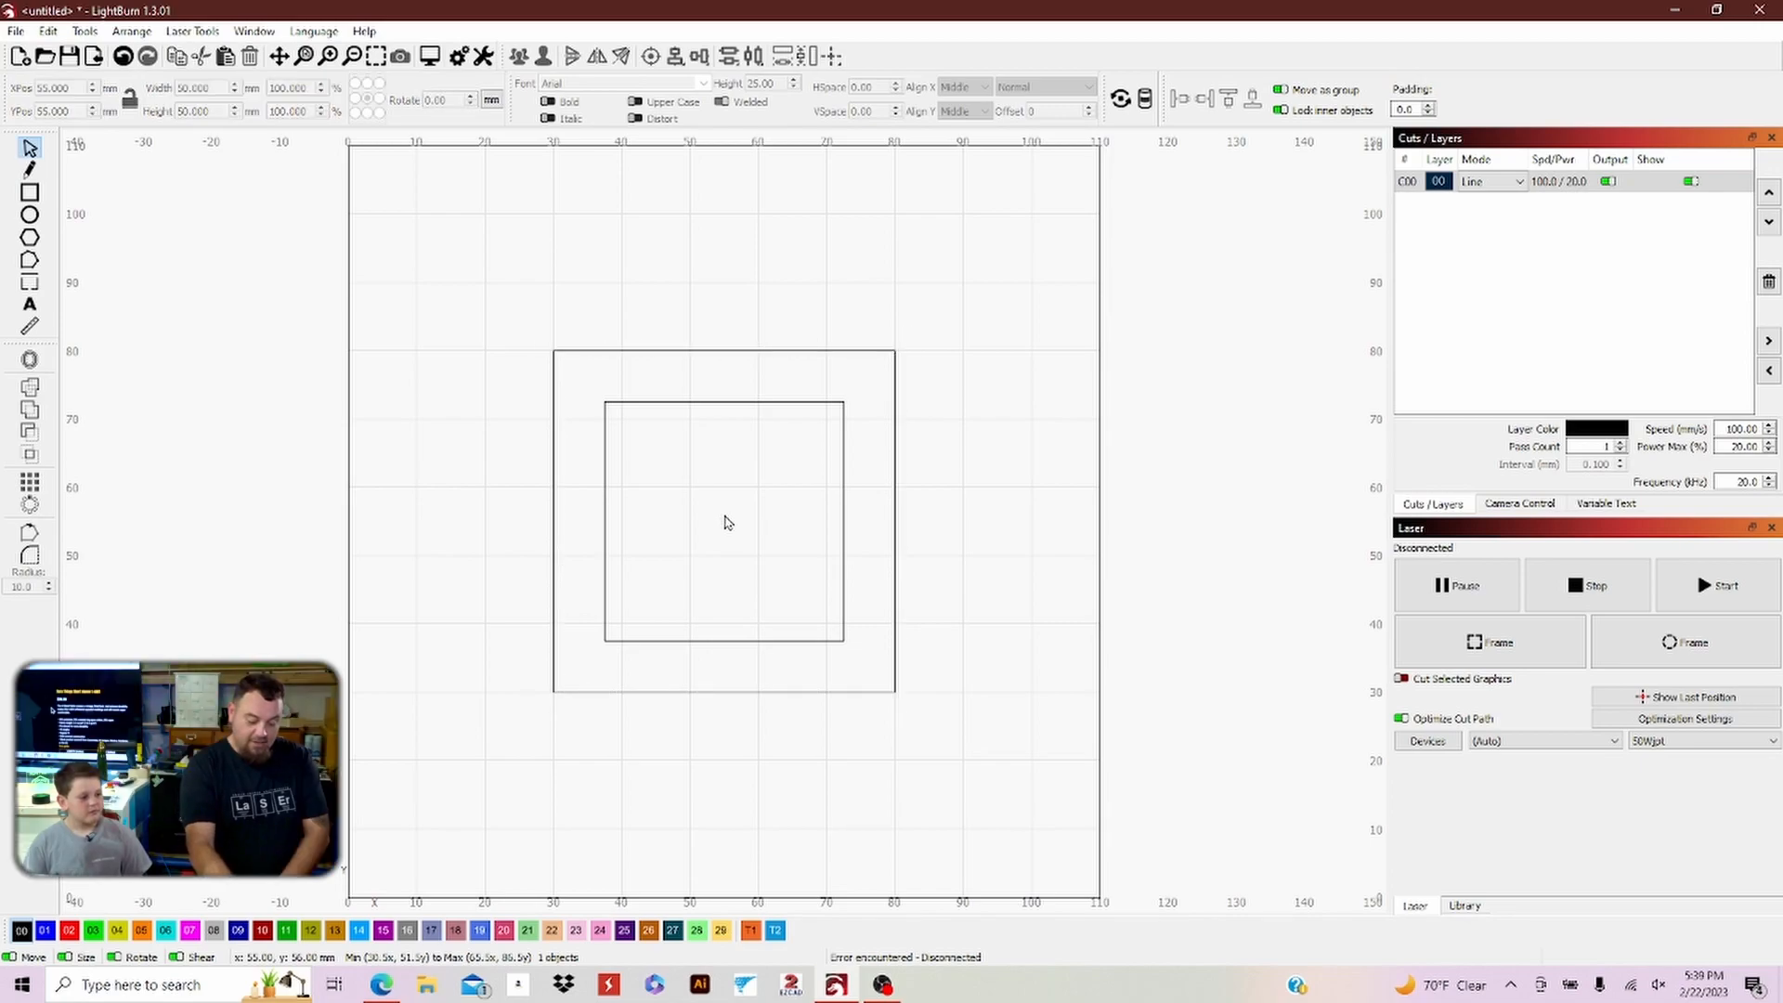
- Select both squares and change the mode of layer C00 to Fill
left_click(727, 522)
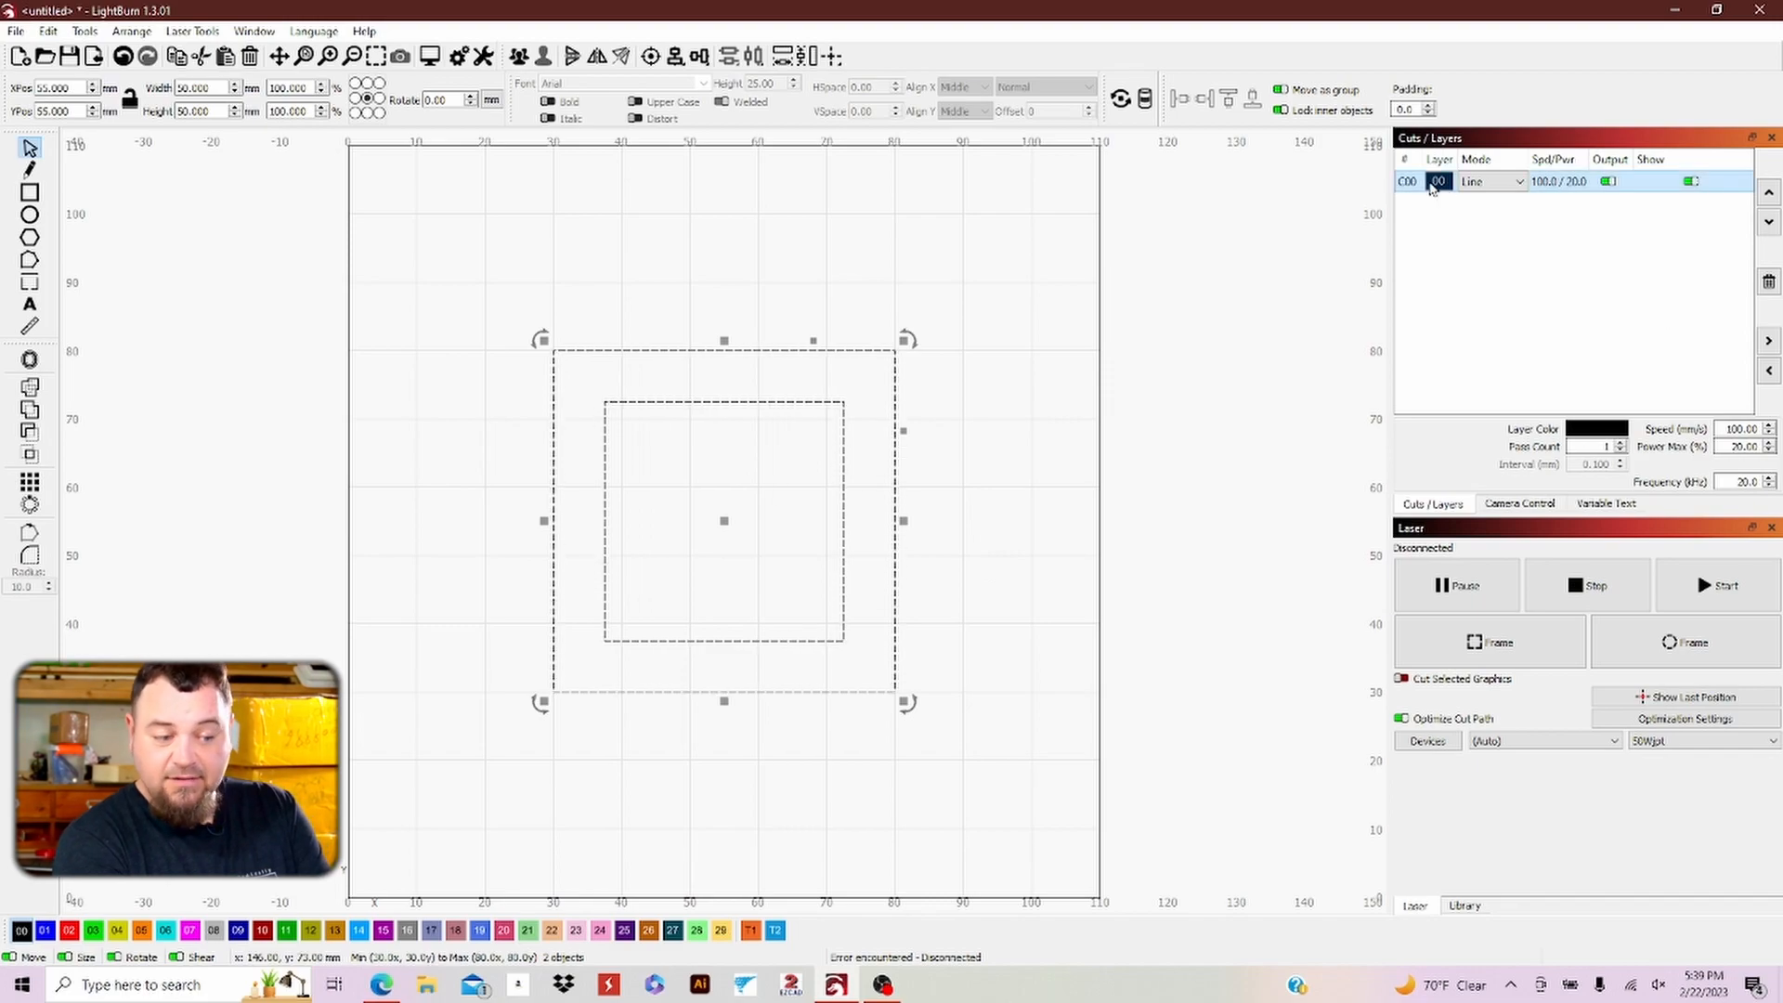
left_click(1515, 183)
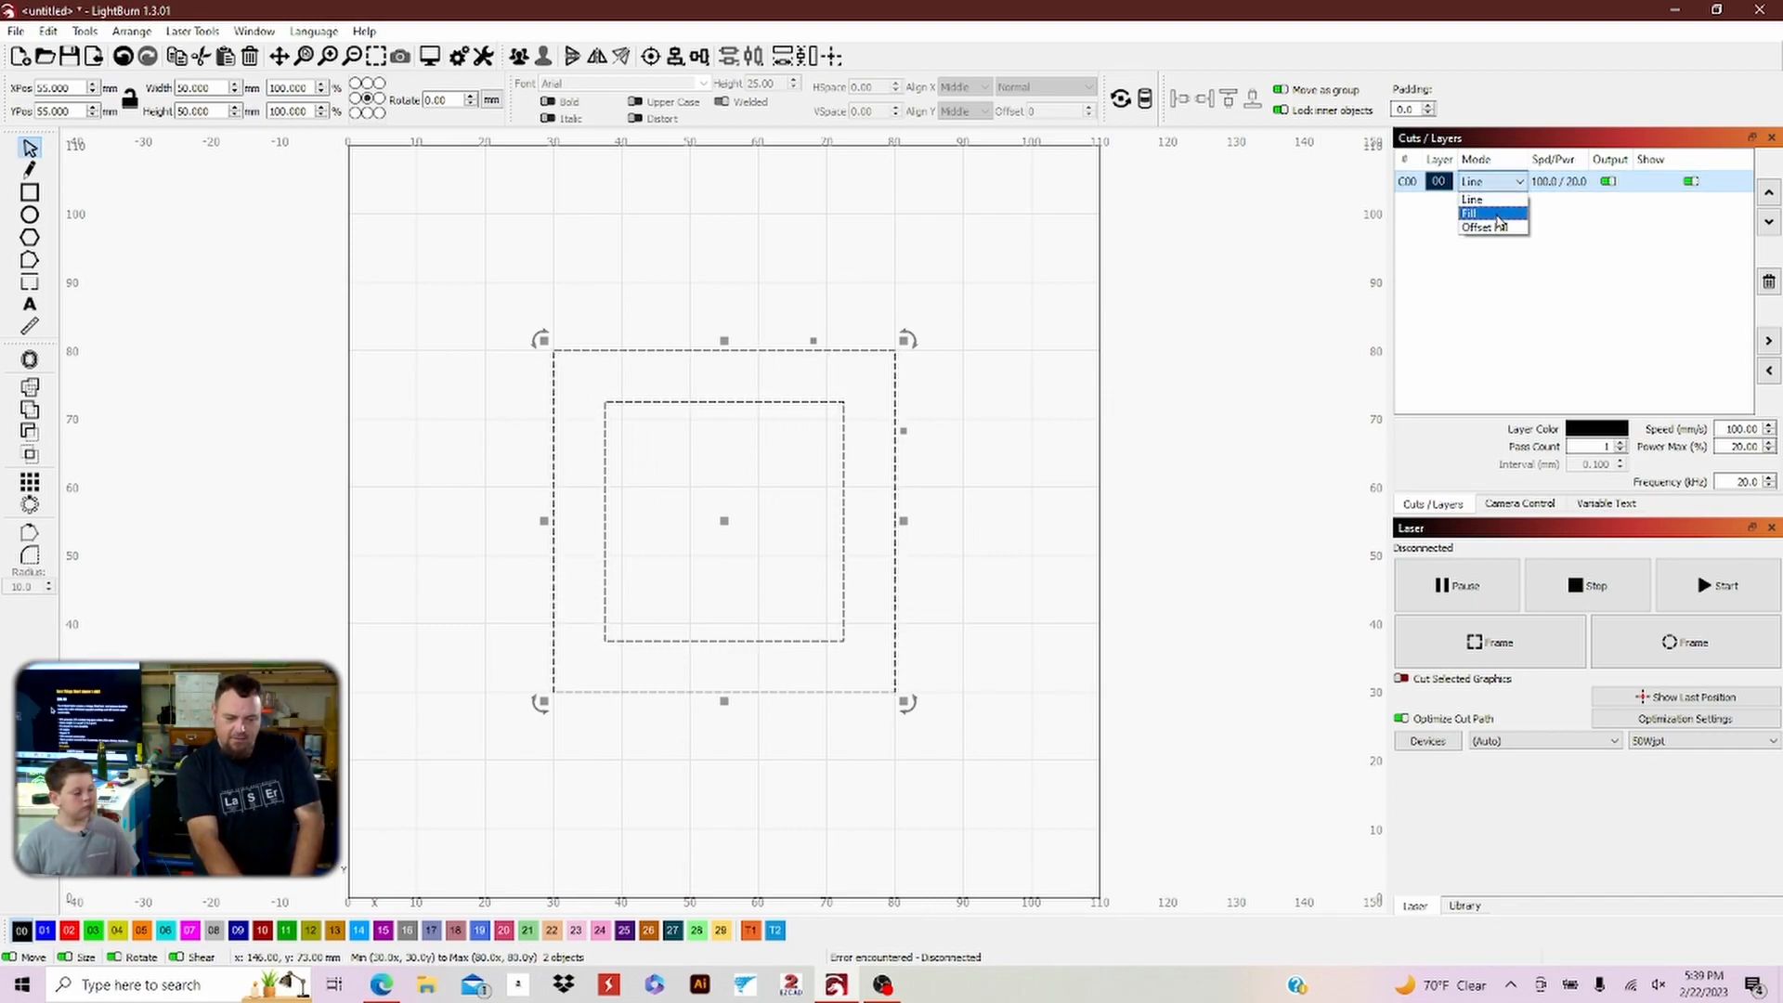
left_click(1495, 213)
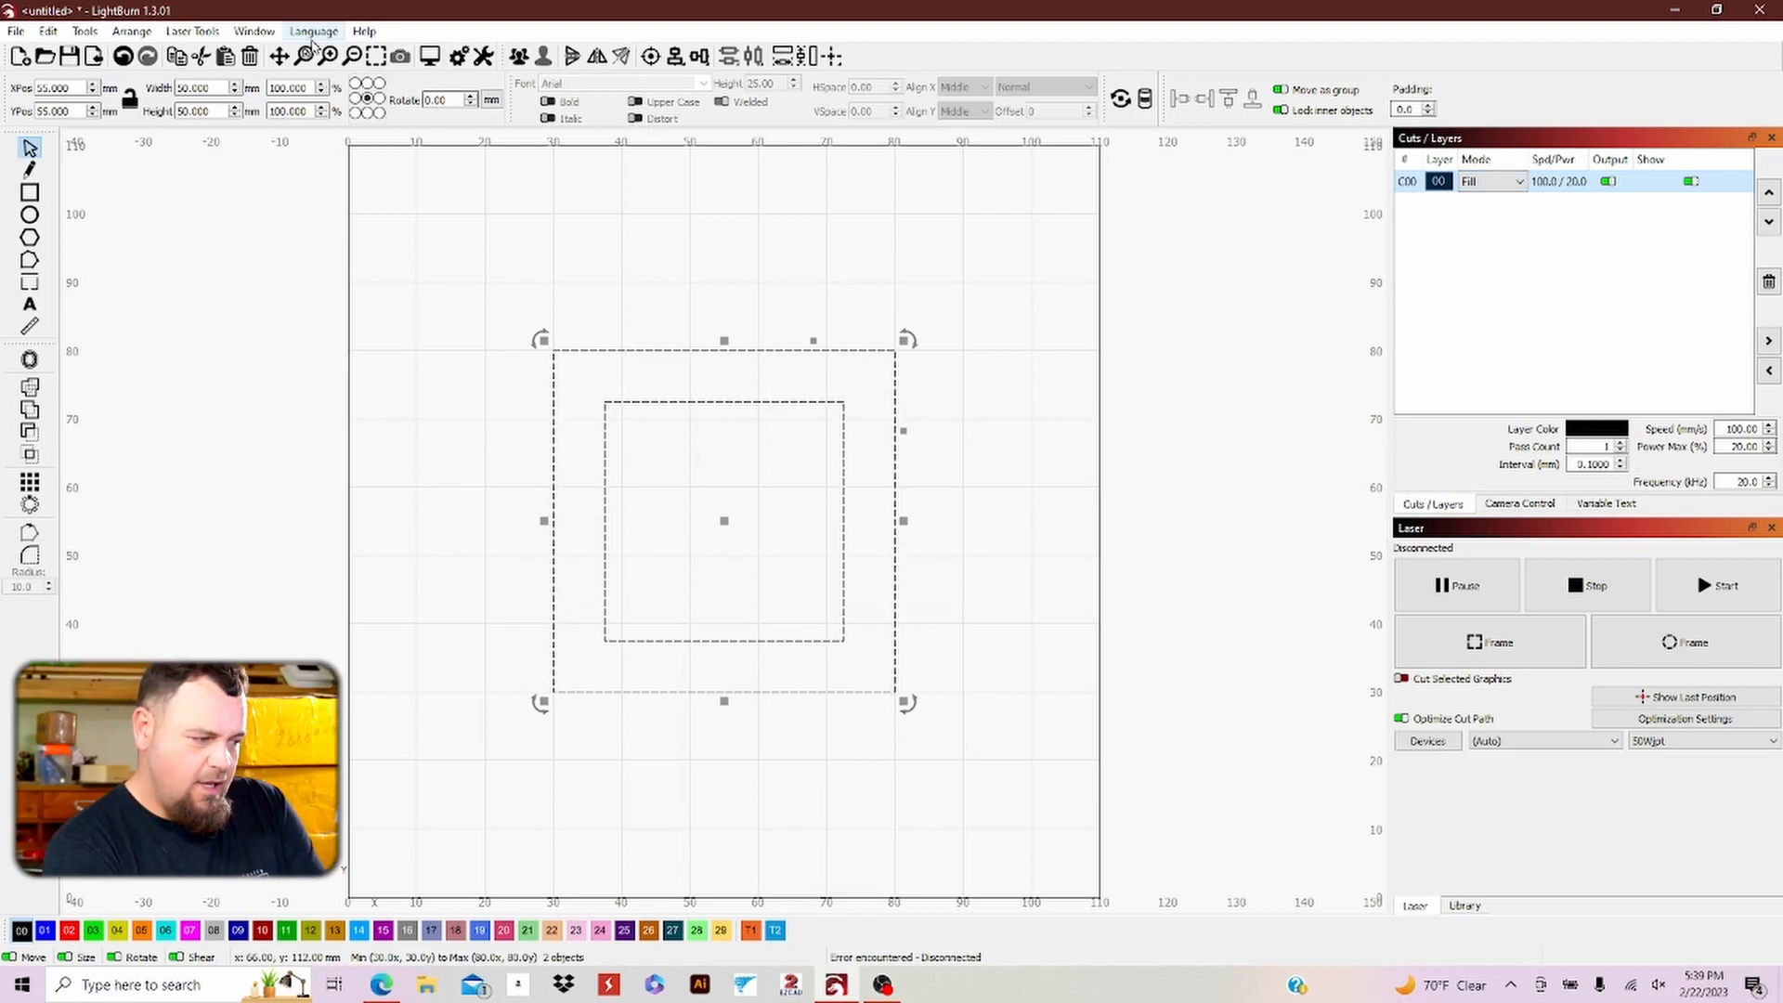
- Switch the workspace view style to Filled / Coarse and reselect the two squares
left_click(252, 33)
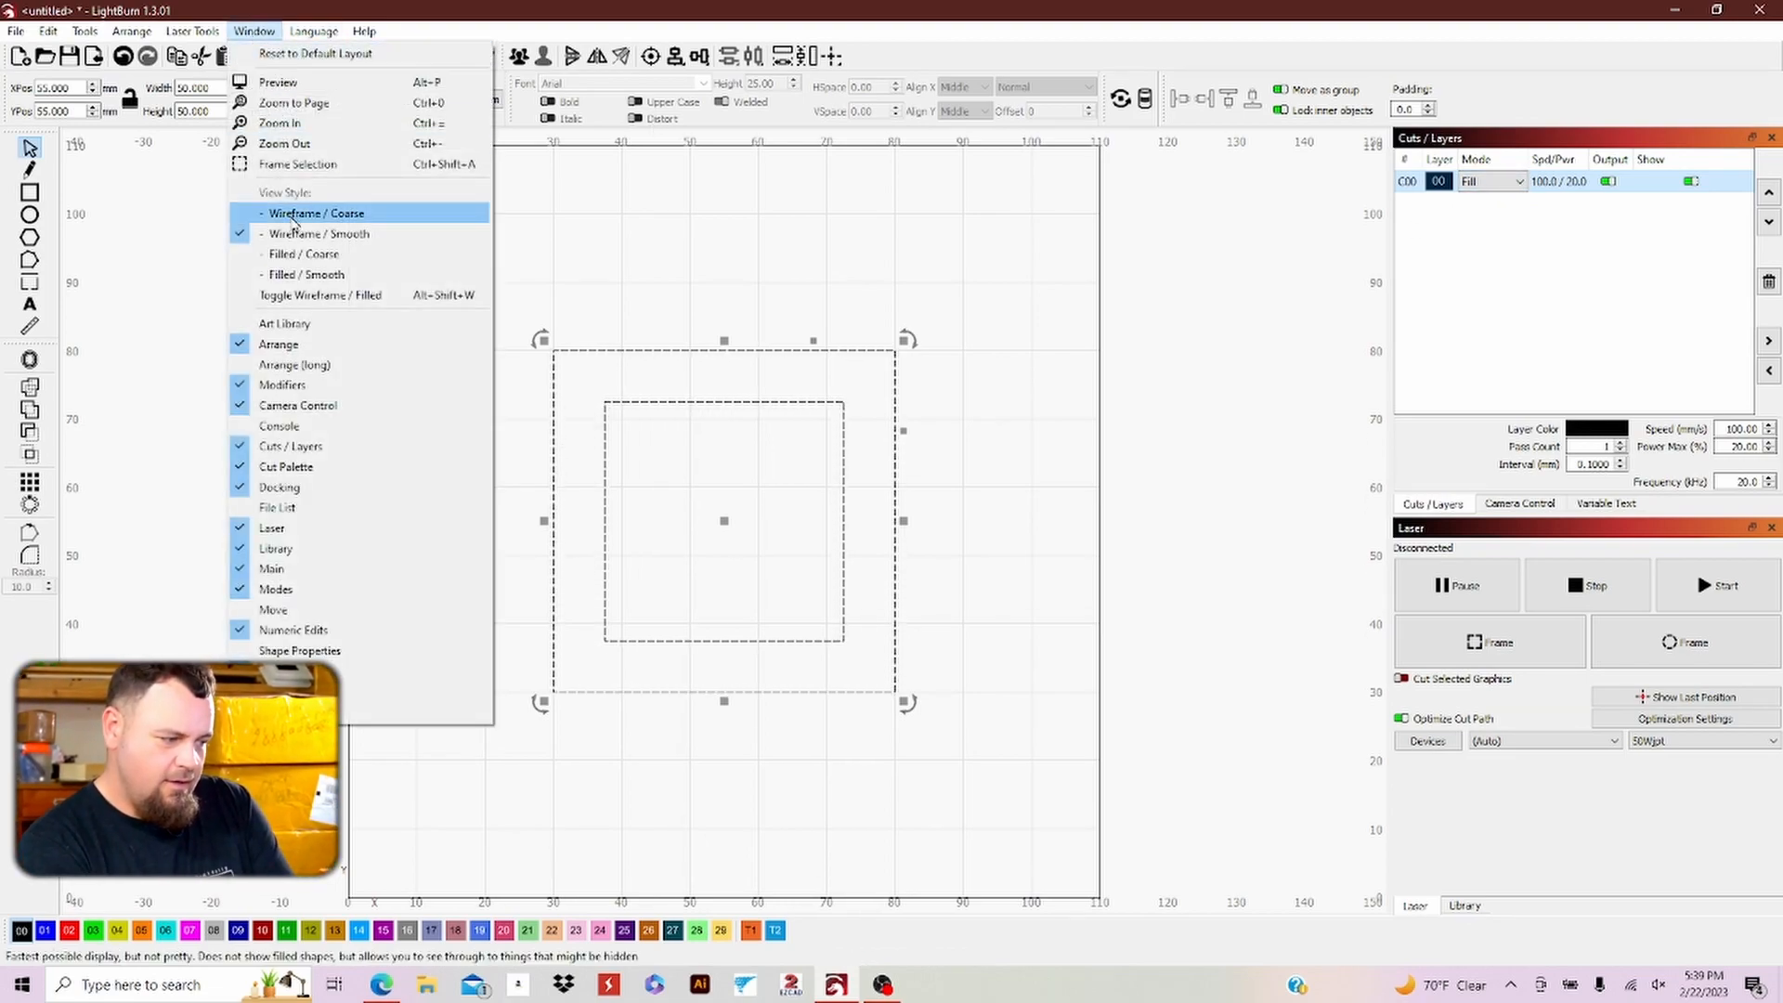
left_click(296, 258)
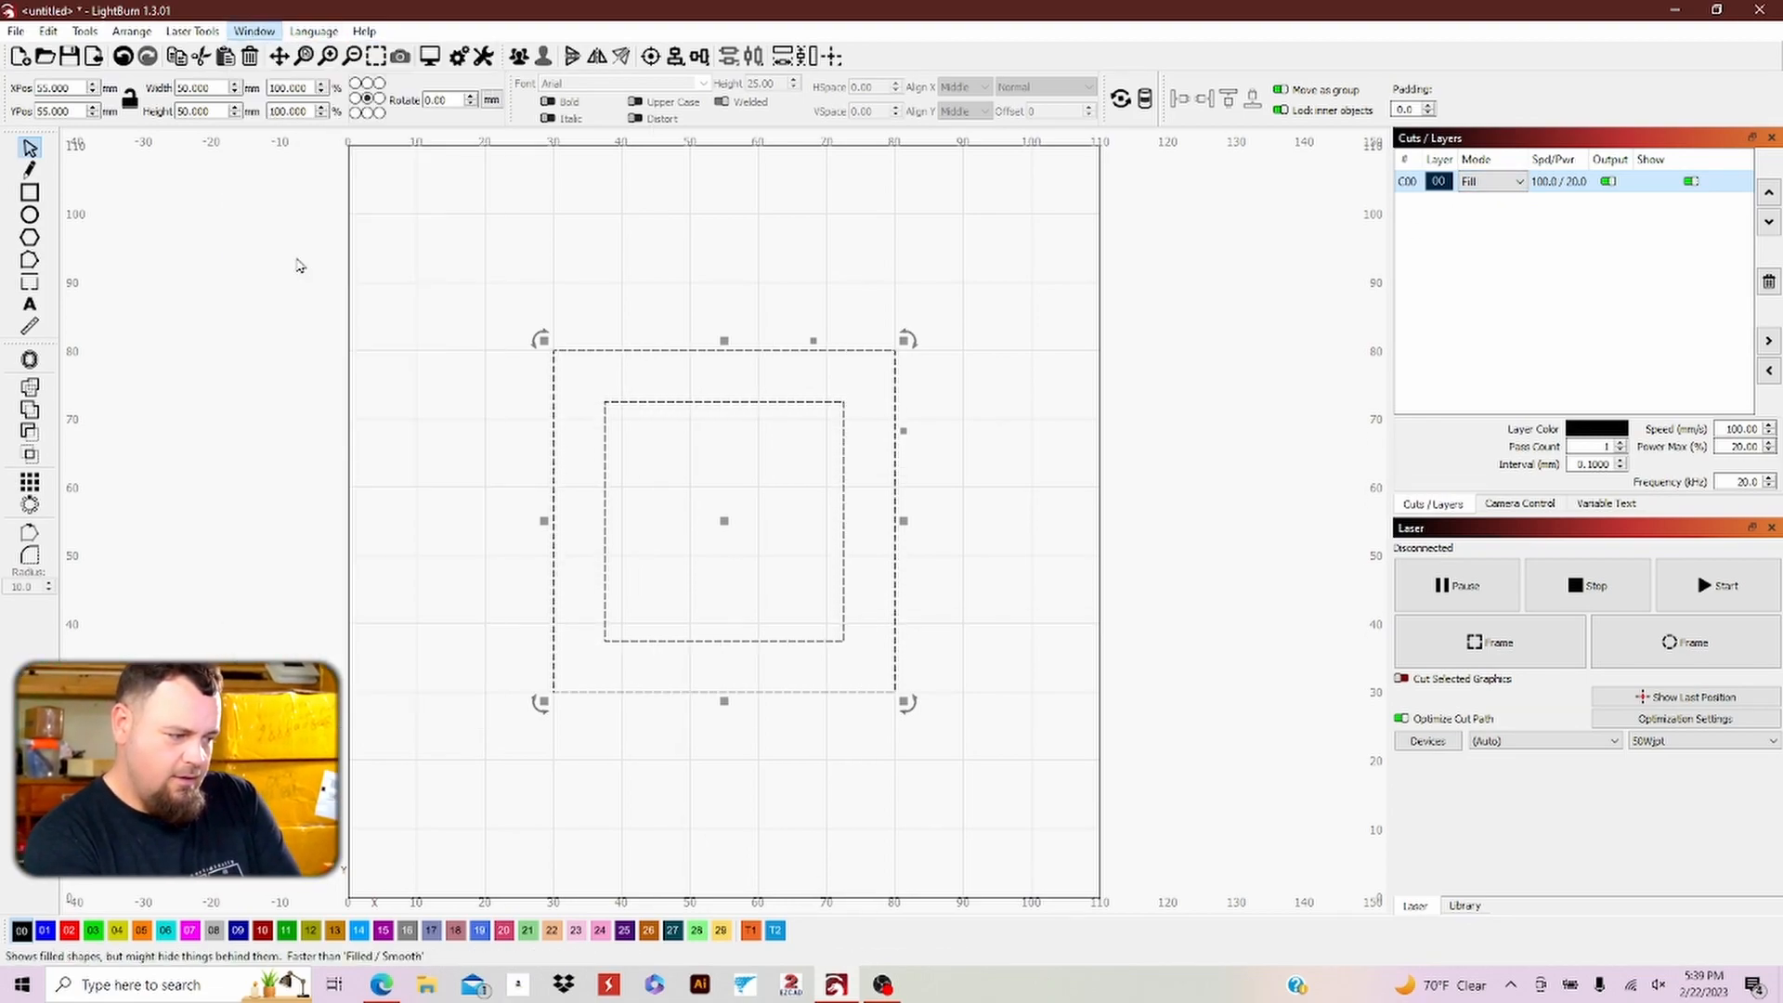
left_click(985, 383)
left_click(857, 491)
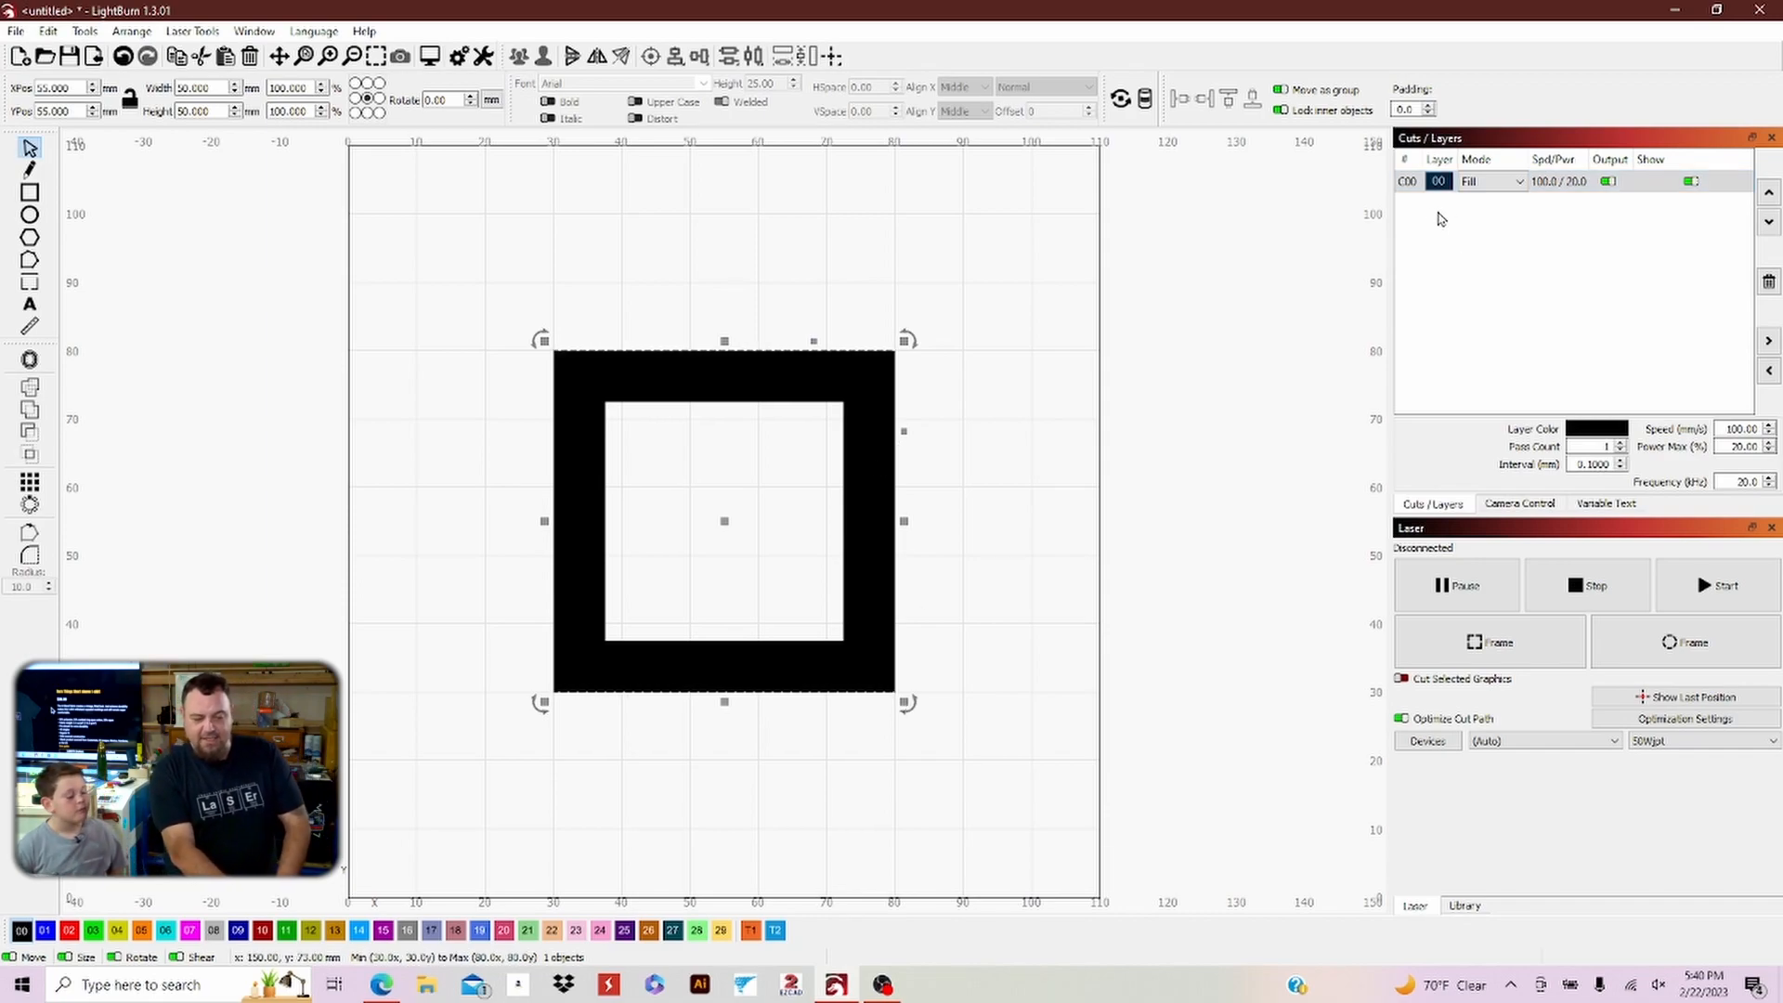
- Open the cut settings of layer C00 and add two sub-layers
double_click(1410, 184)
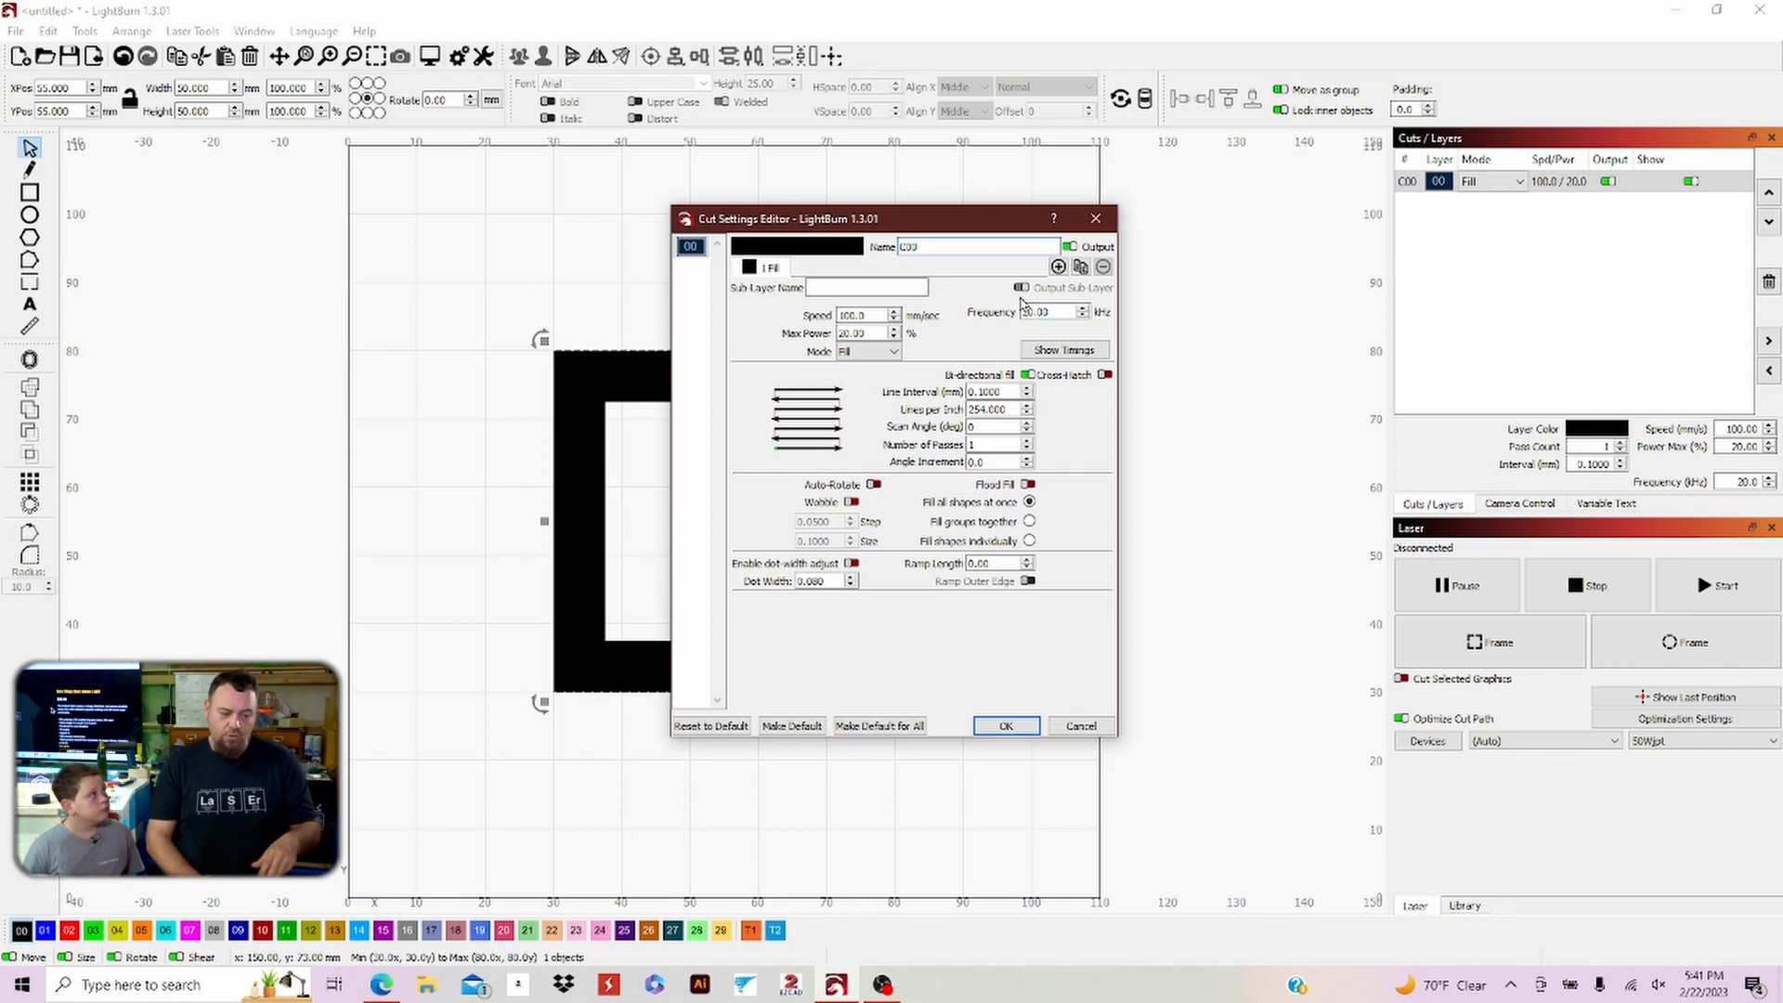
left_click(1059, 268)
left_click(1059, 268)
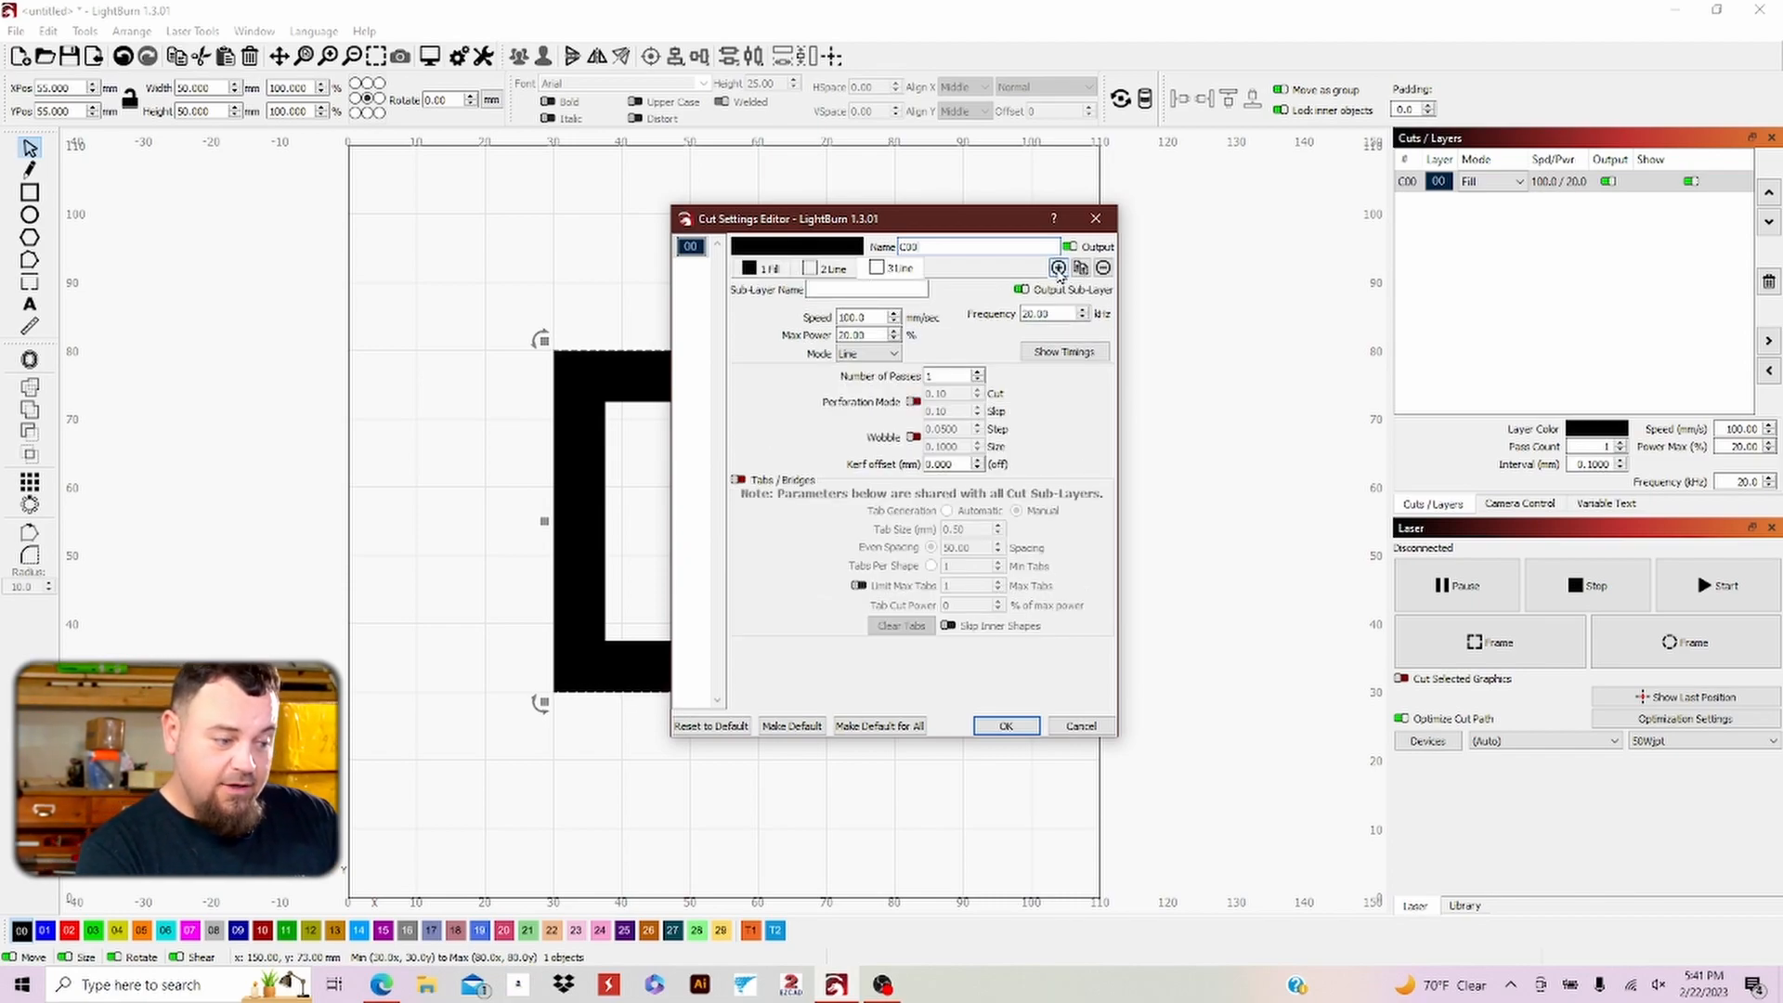
- Change the mode of the second and third sub-layers from Line to Fill
left_click(830, 275)
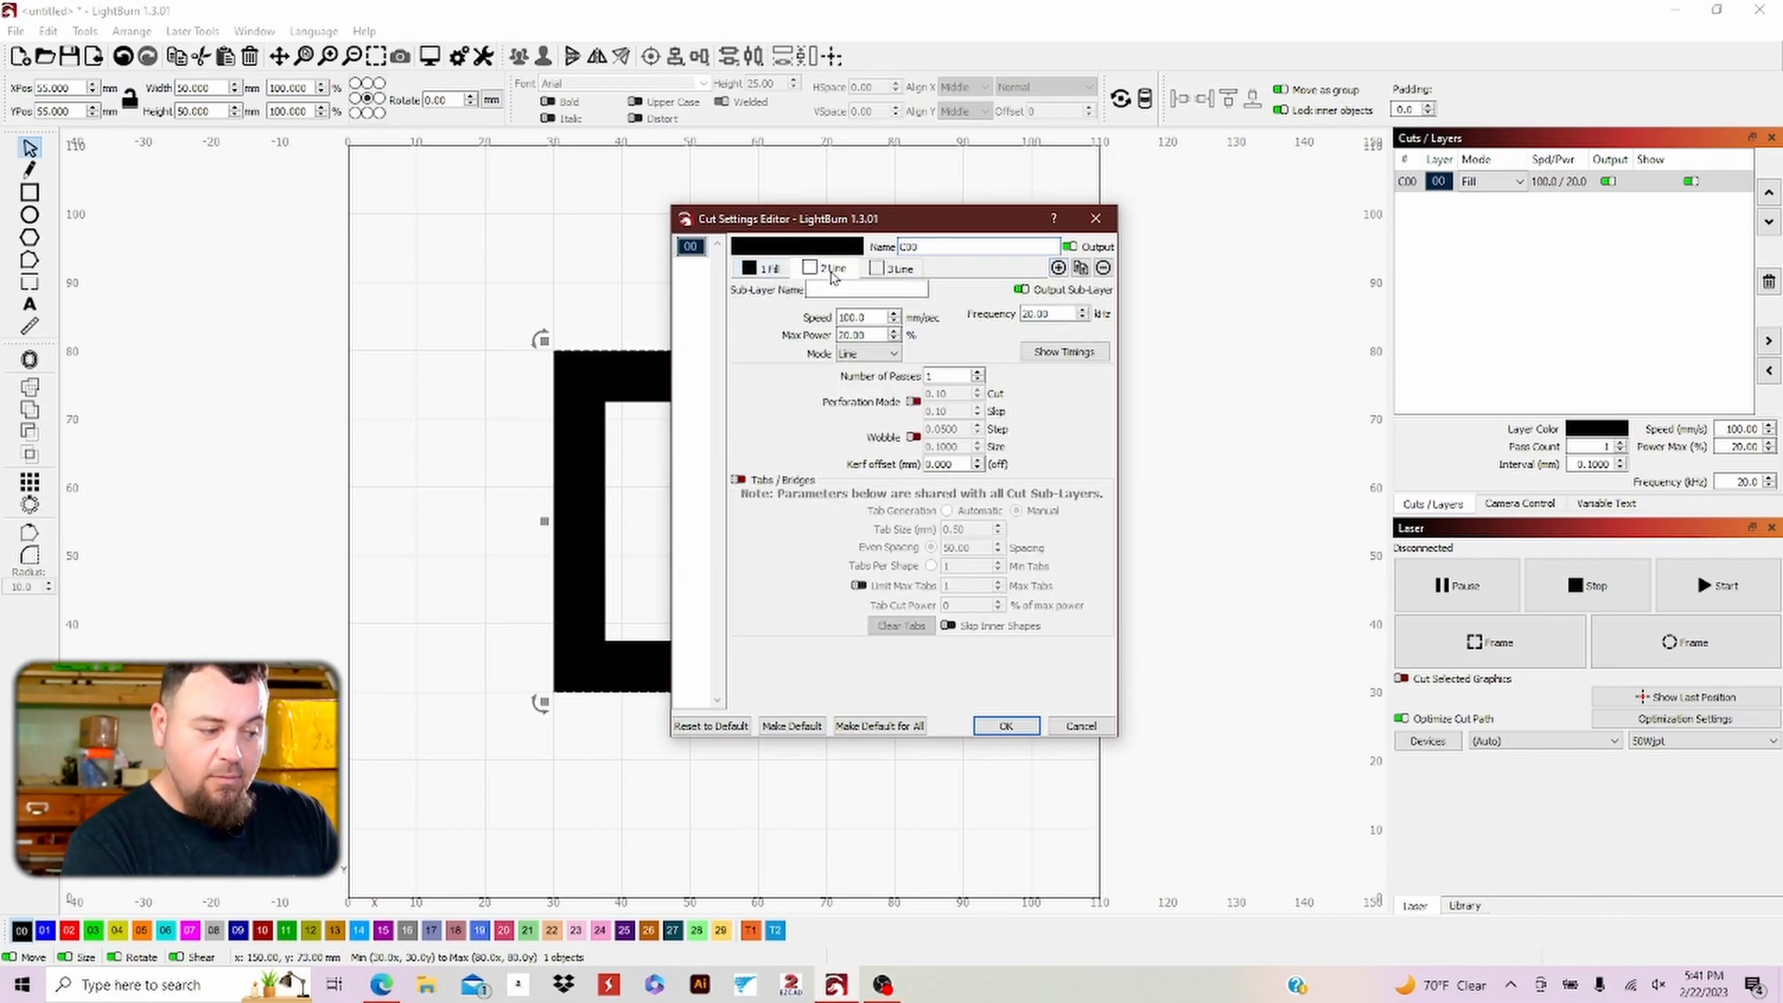
left_click(868, 354)
left_click(880, 376)
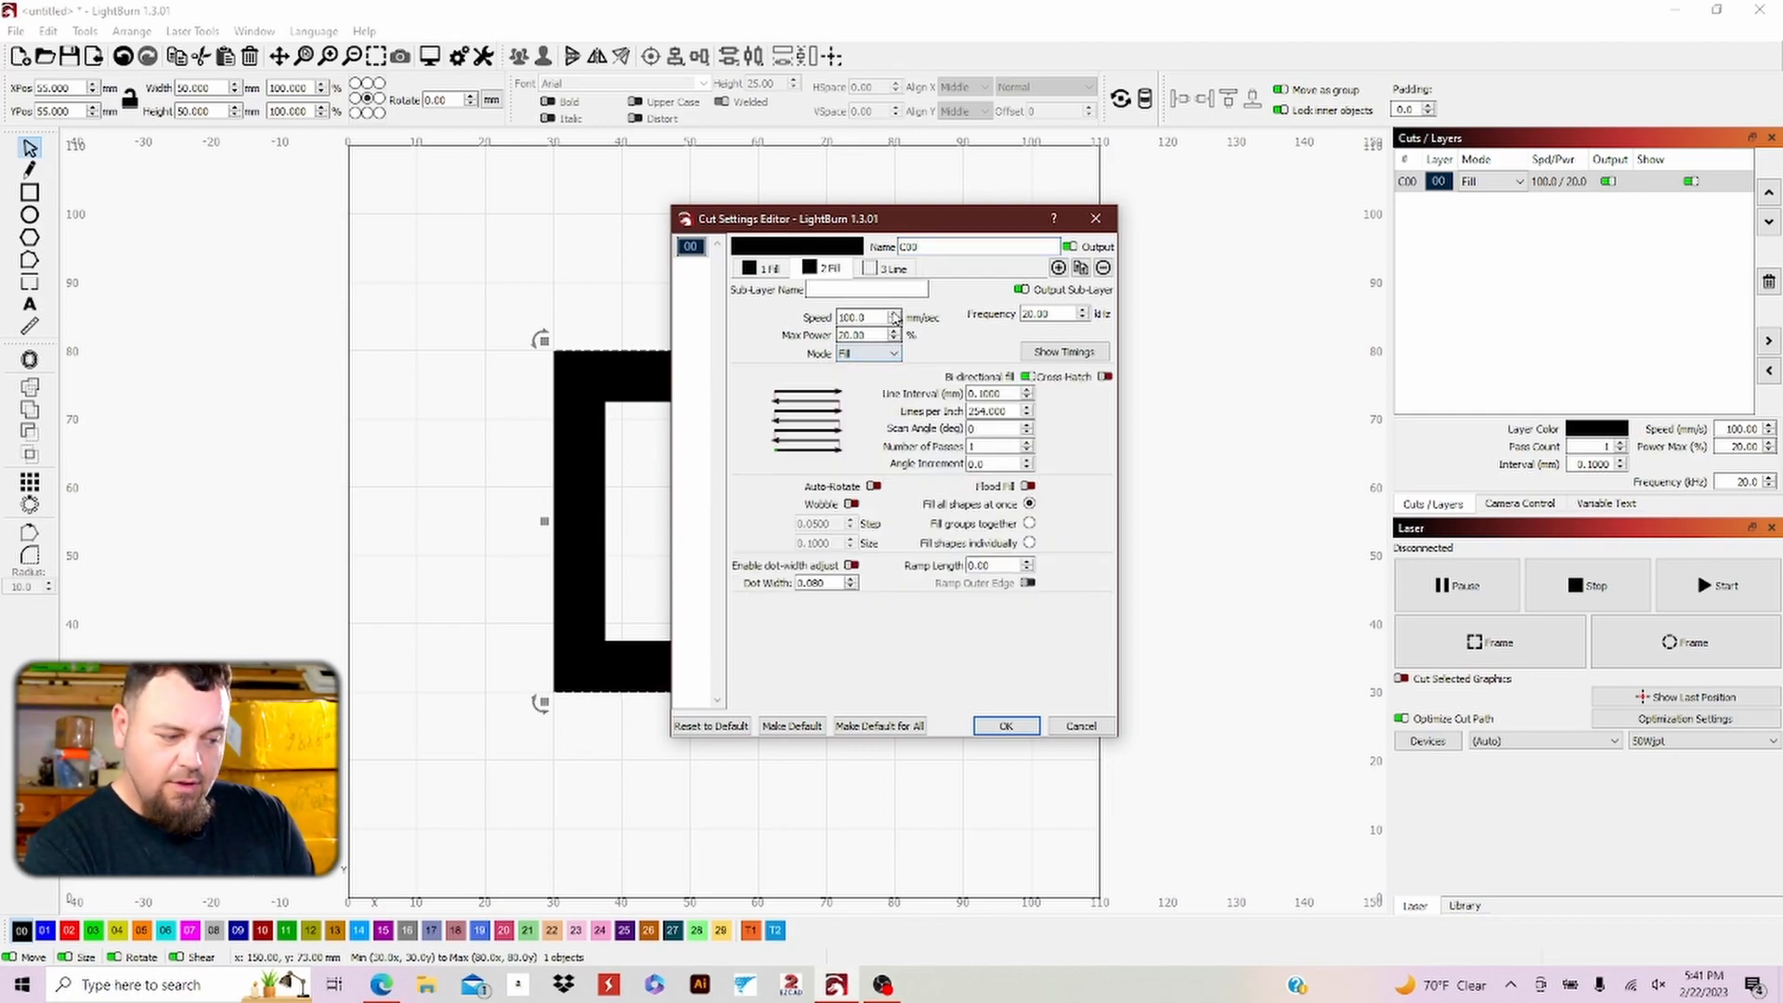
left_click(891, 269)
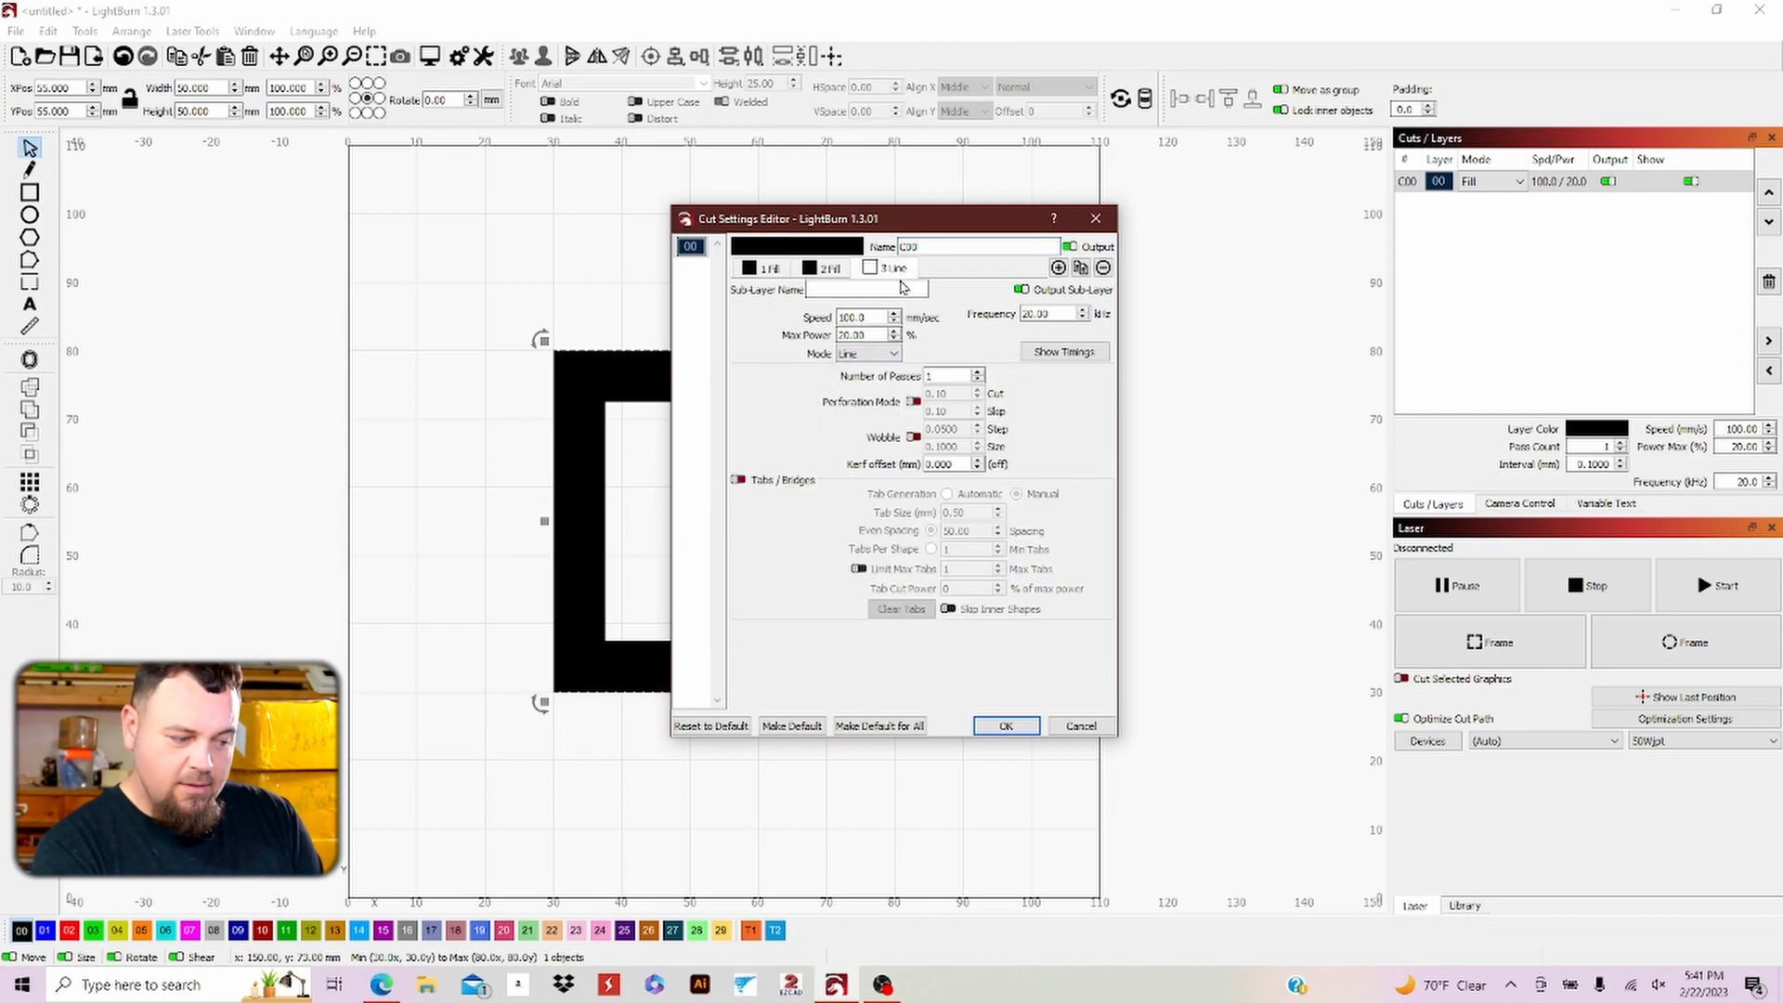
left_click(887, 355)
left_click(879, 382)
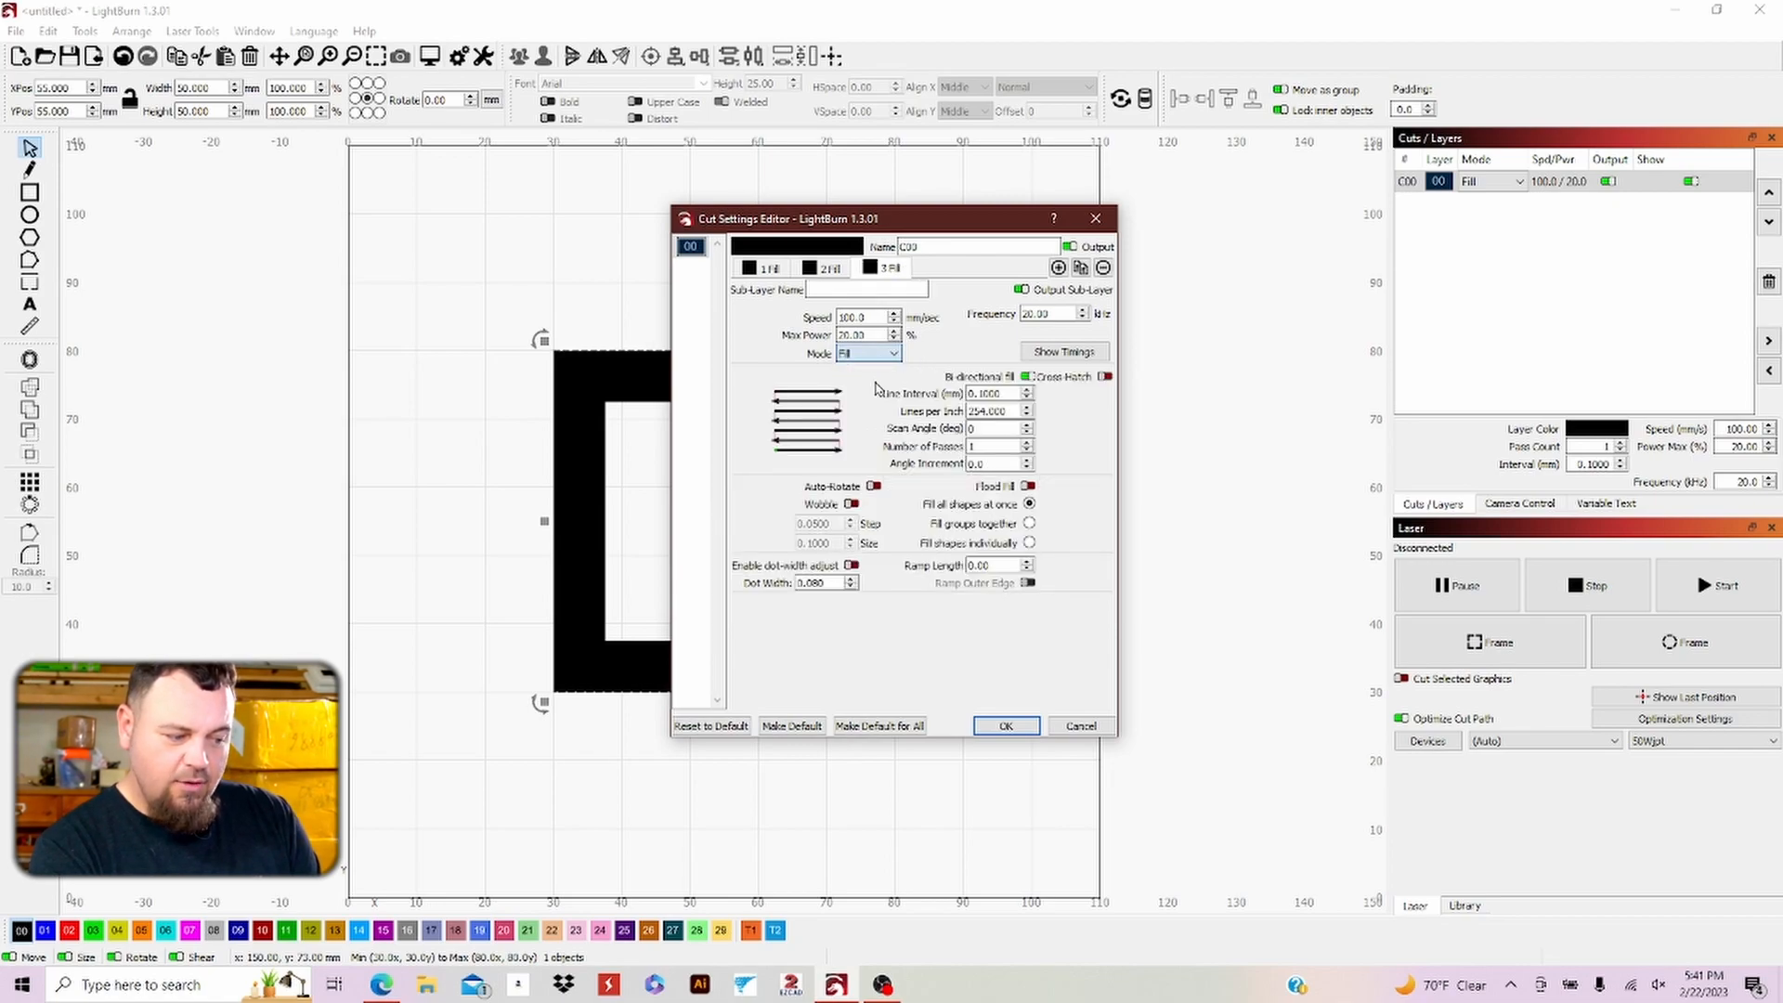
- Name the third sub-layer "sweep" and bring up the second sub-layer's name for editing
left_click(859, 290)
type("sweep")
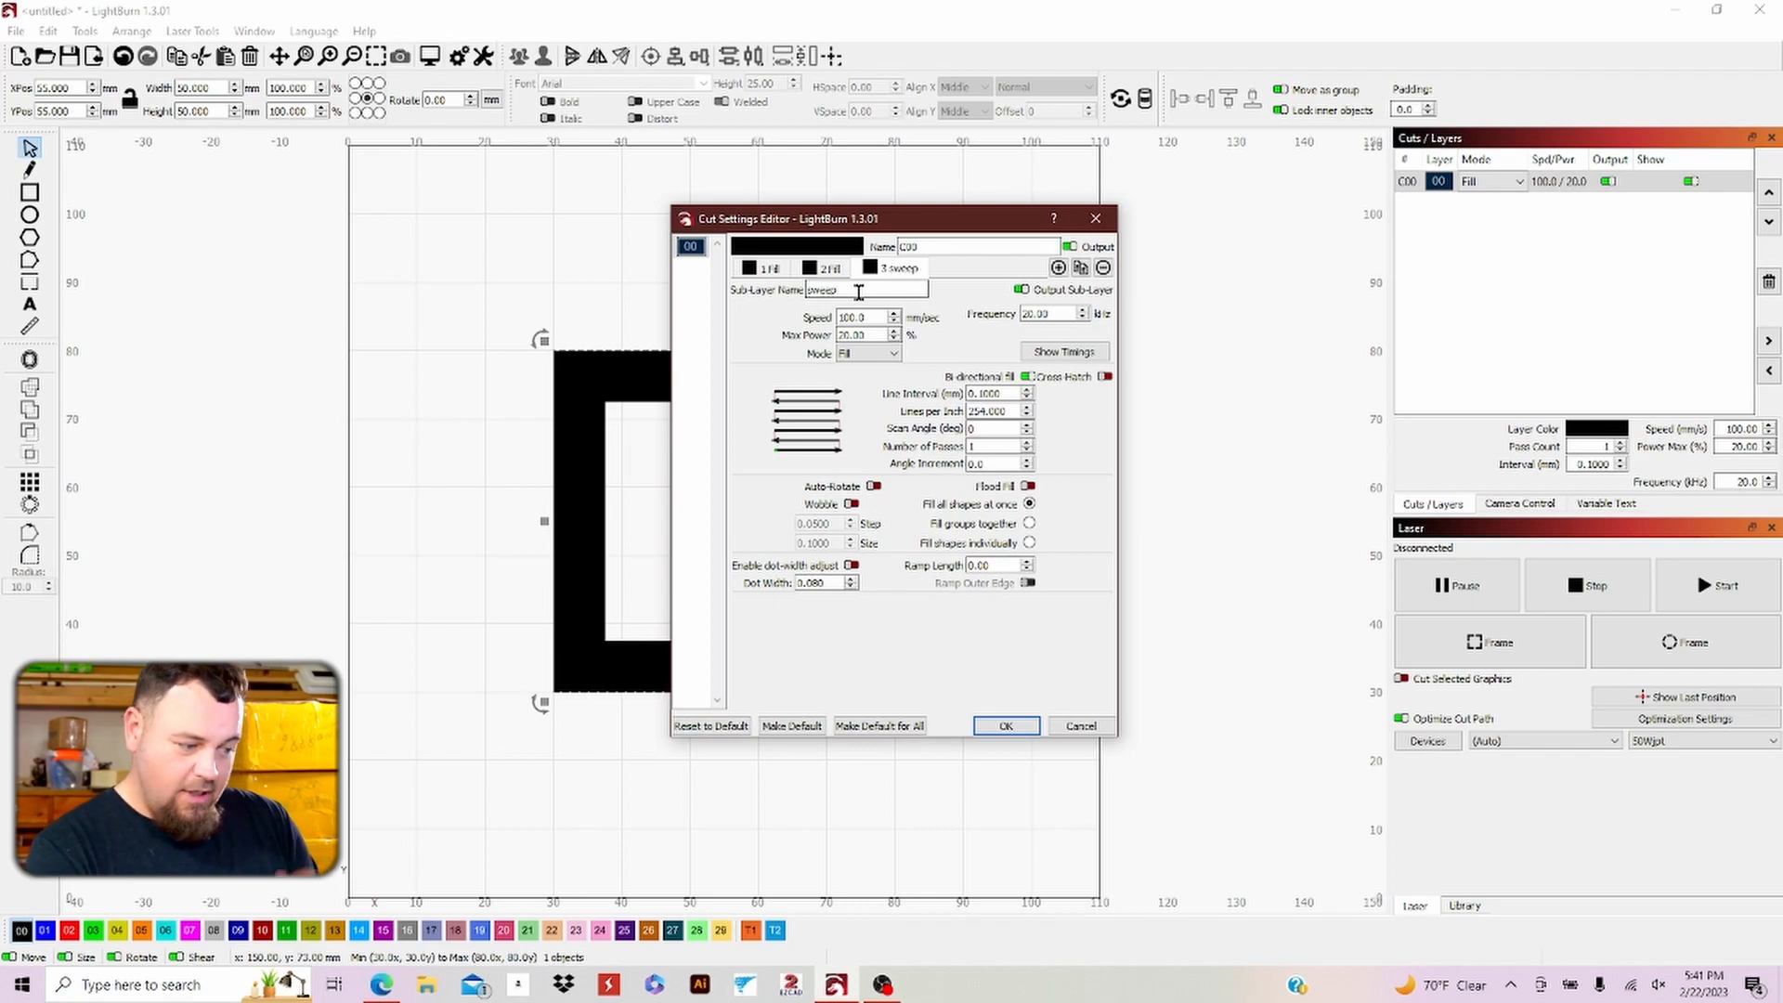
left_click(822, 271)
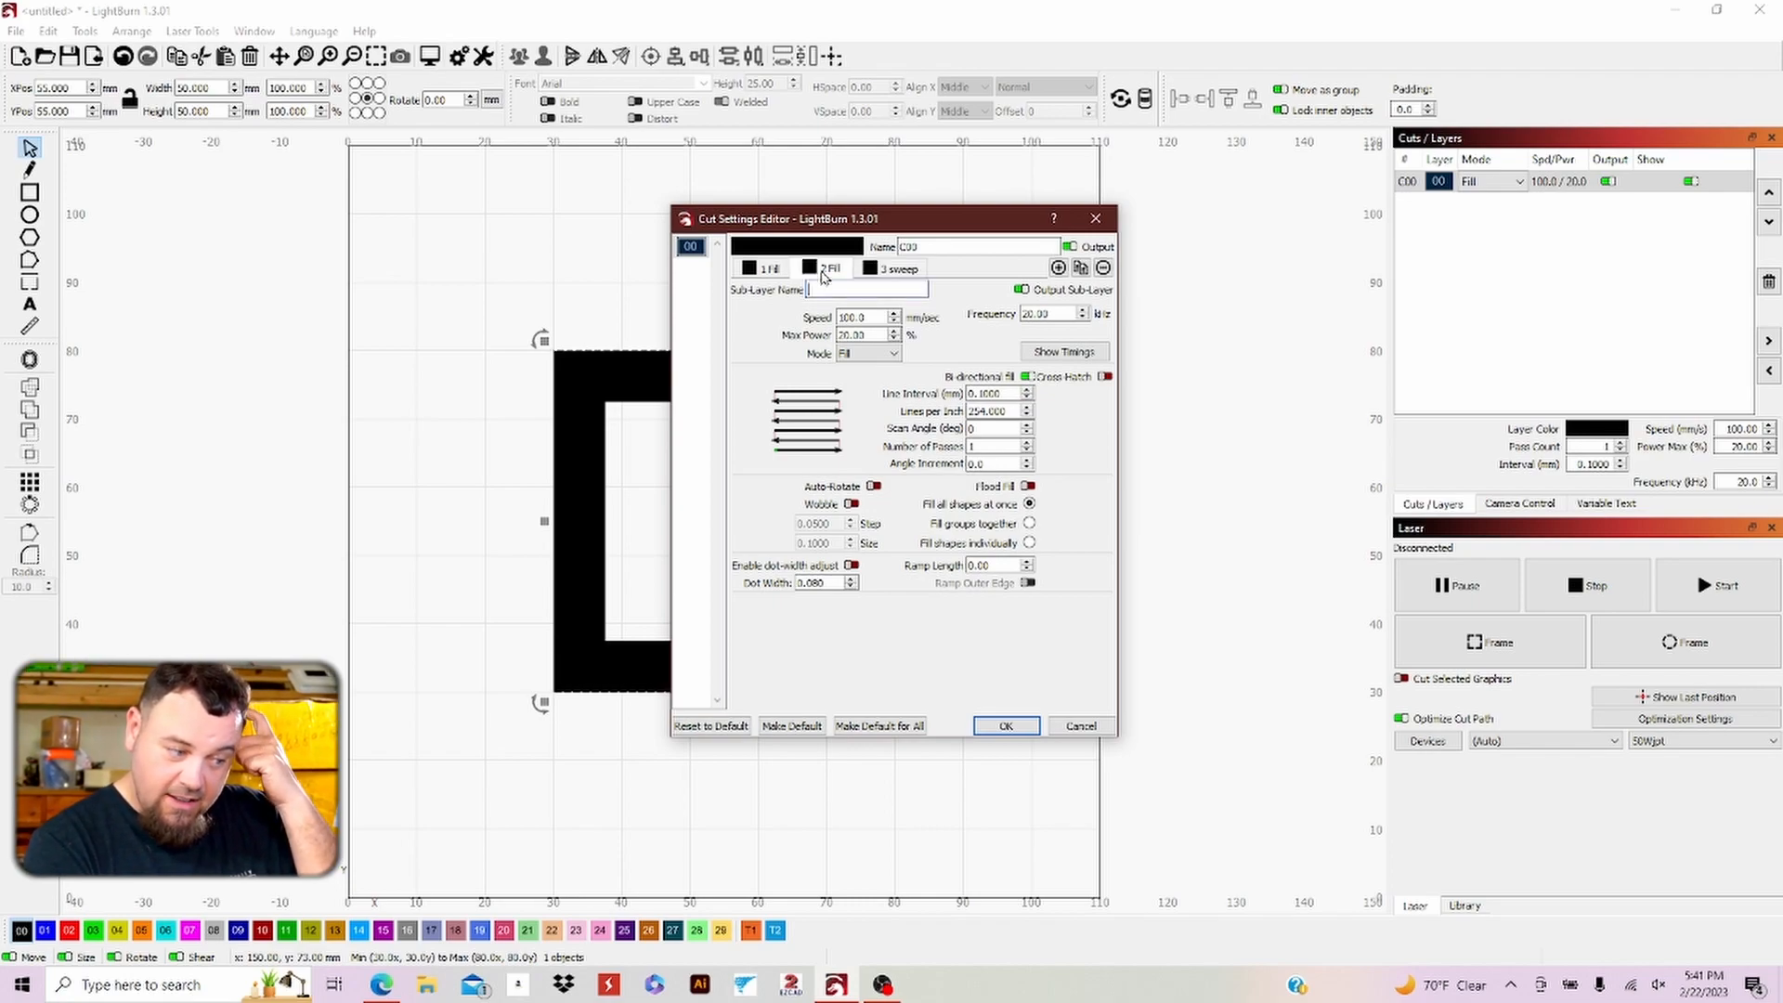
left_click(820, 290)
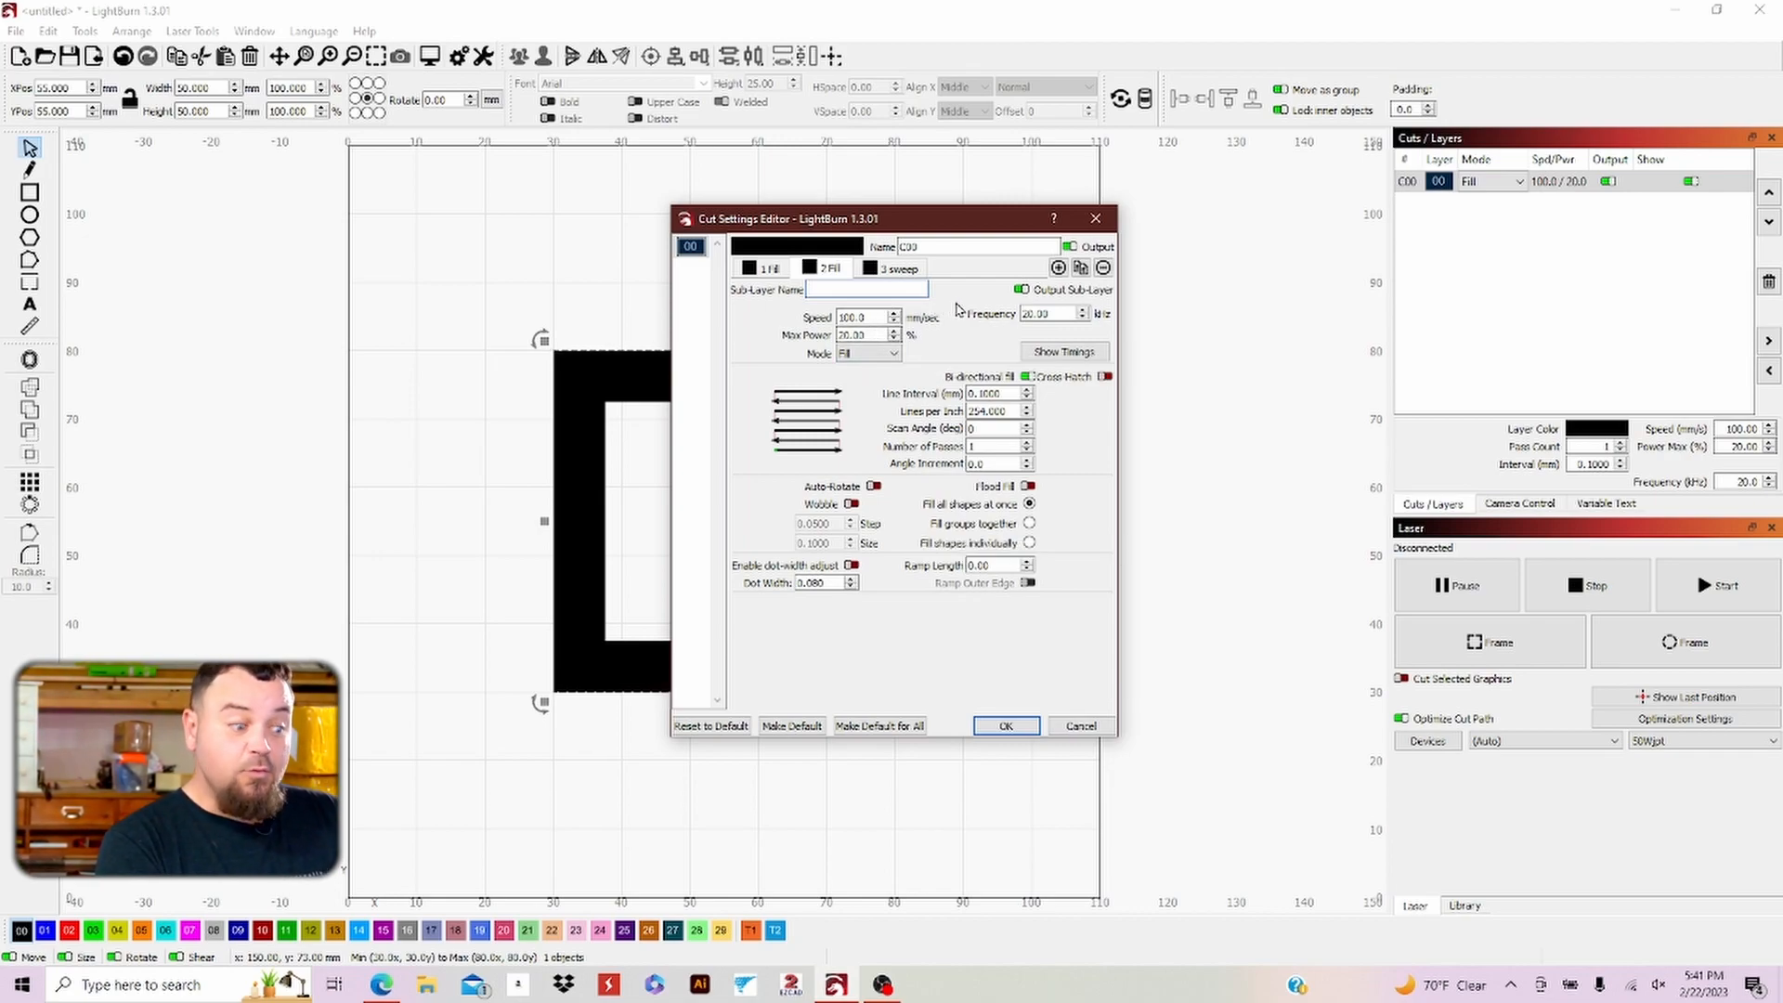
- Set the first sub-layer's speed to 1000 mm/sec, max power to 100% and frequency to 50 kHz
left_click(771, 272)
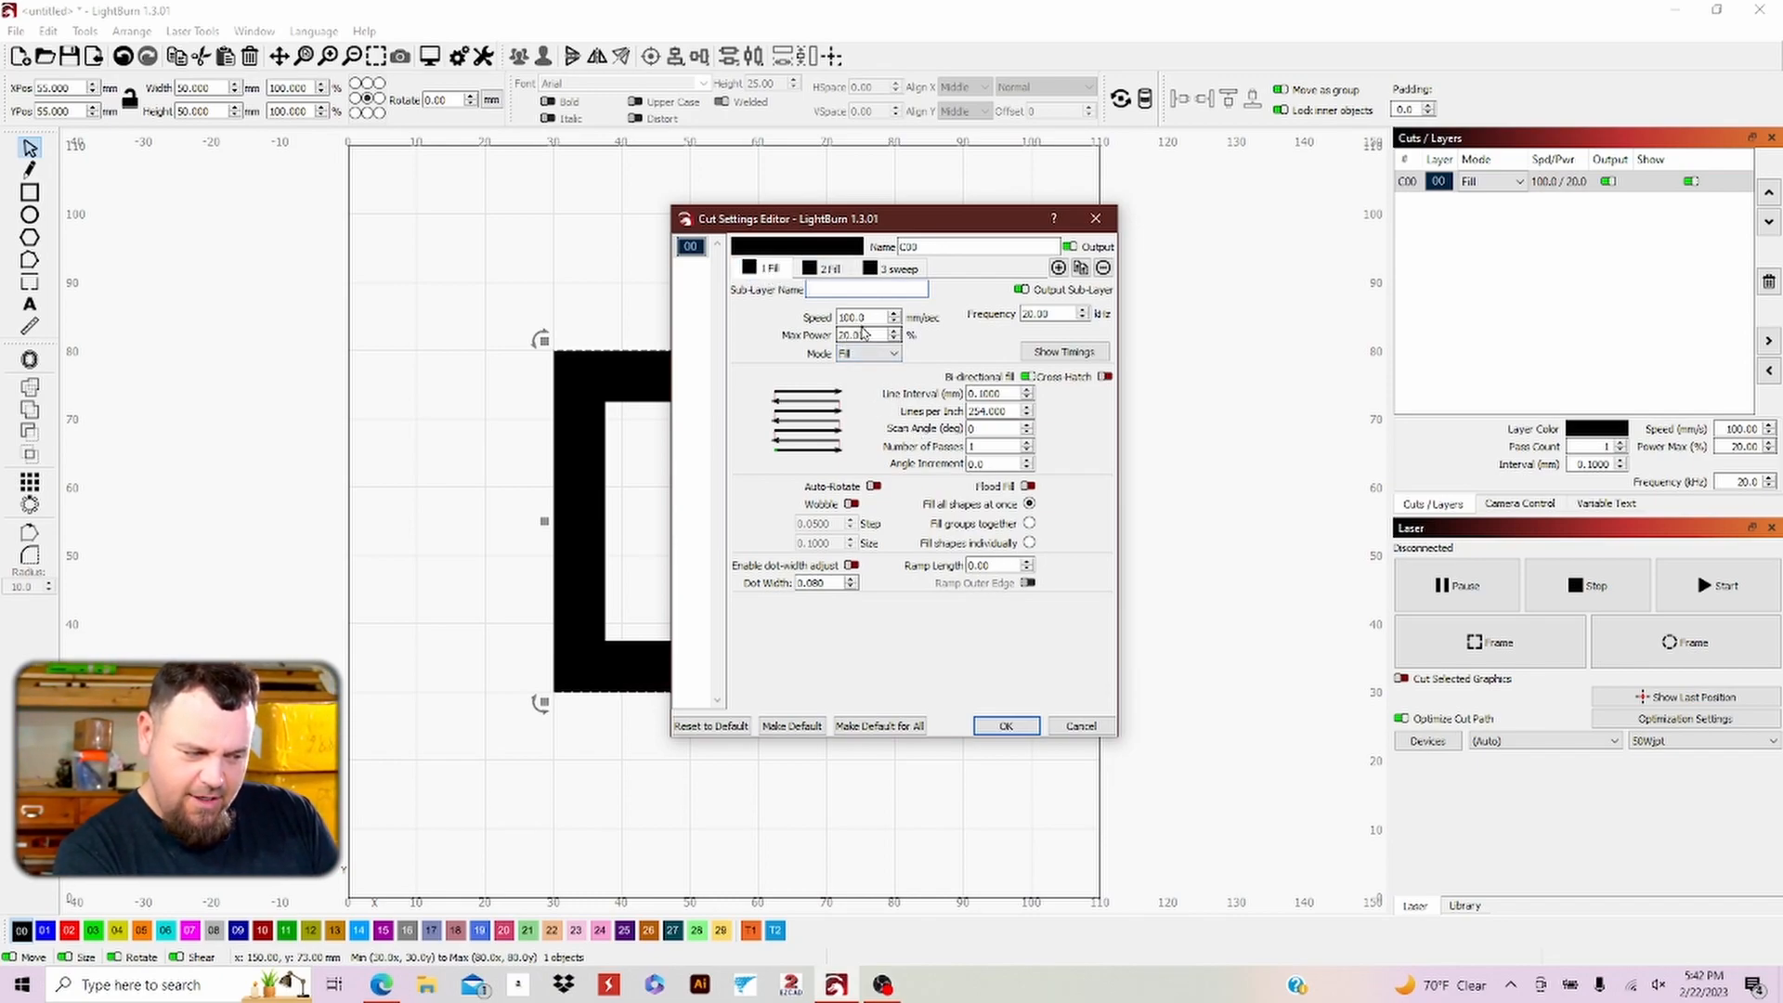
left_click_drag(879, 316, 813, 316)
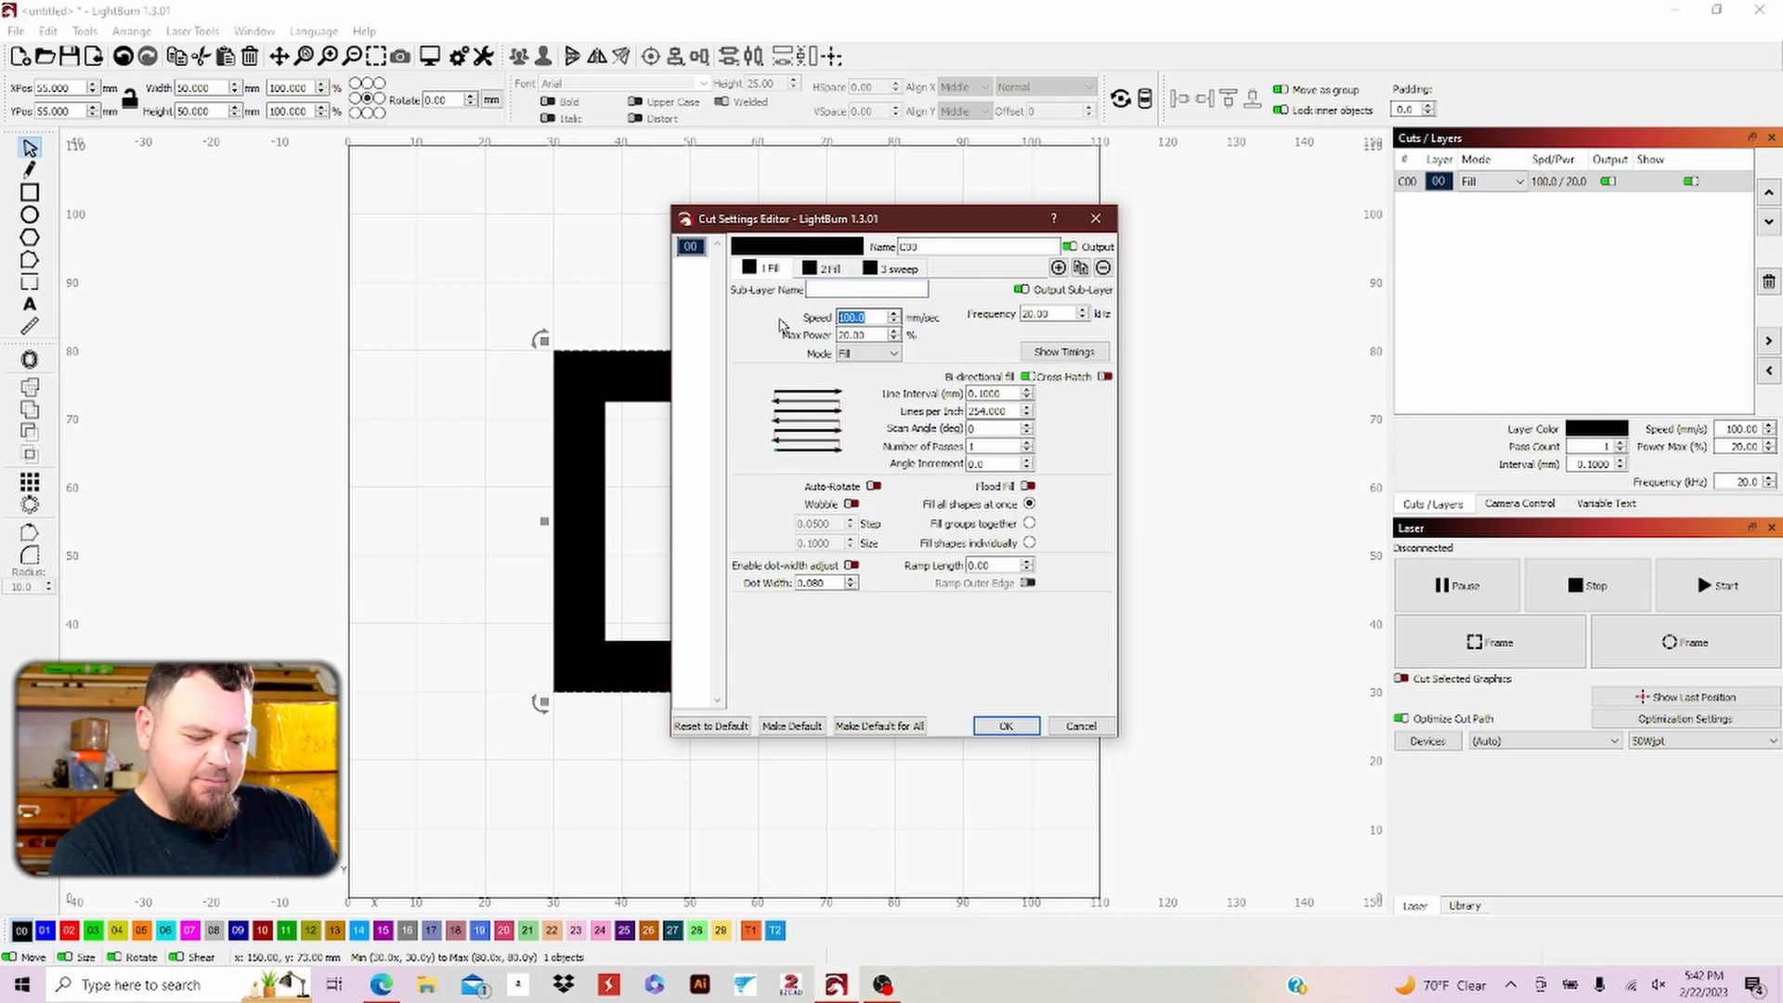
type("1000")
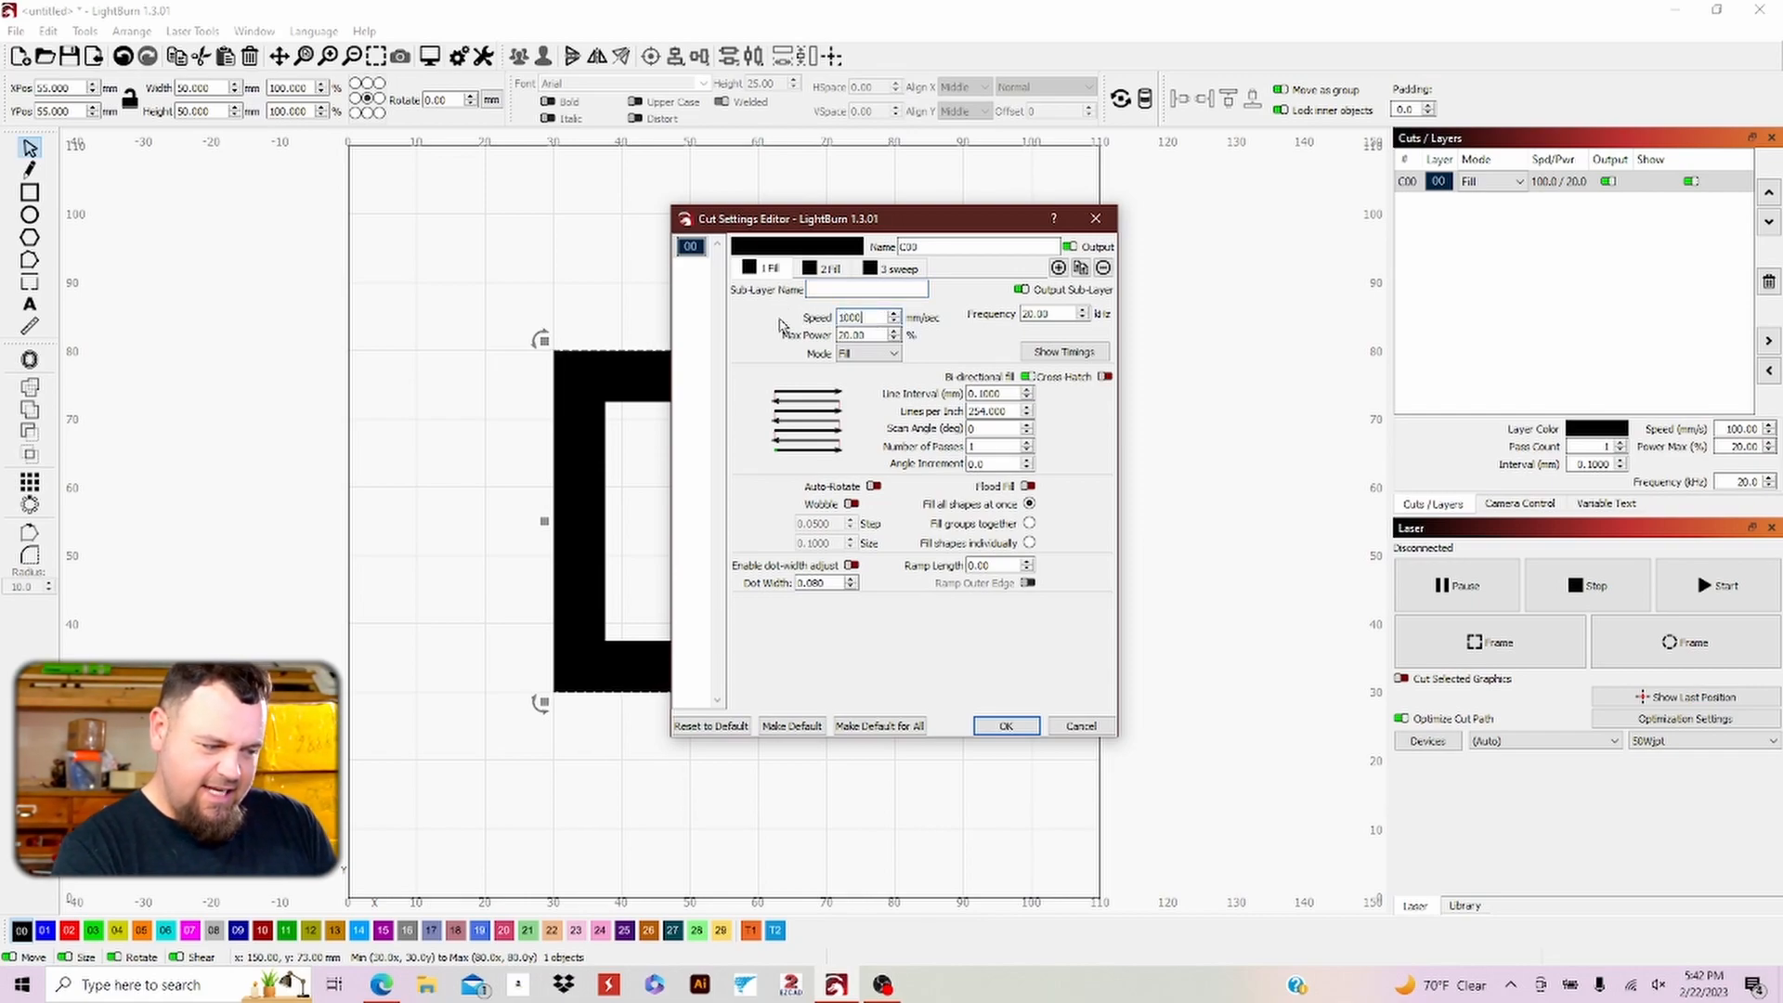
key("Tab")
type("100")
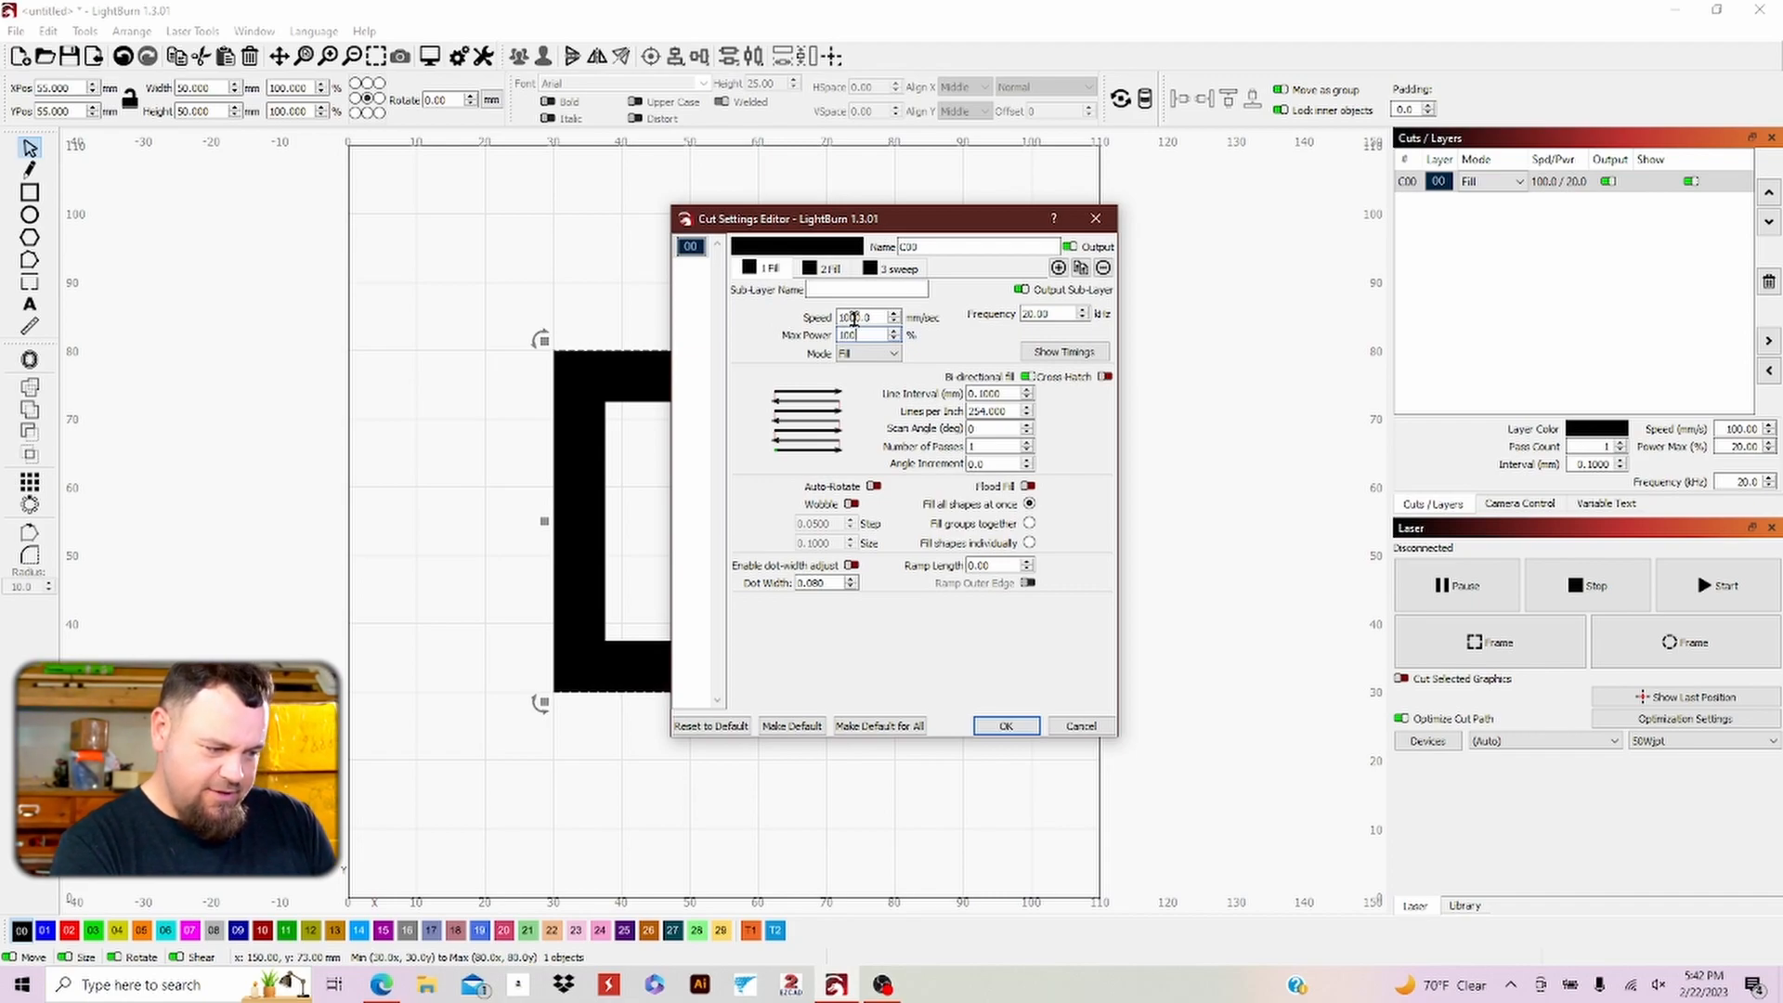
double_click(1068, 314)
type("2")
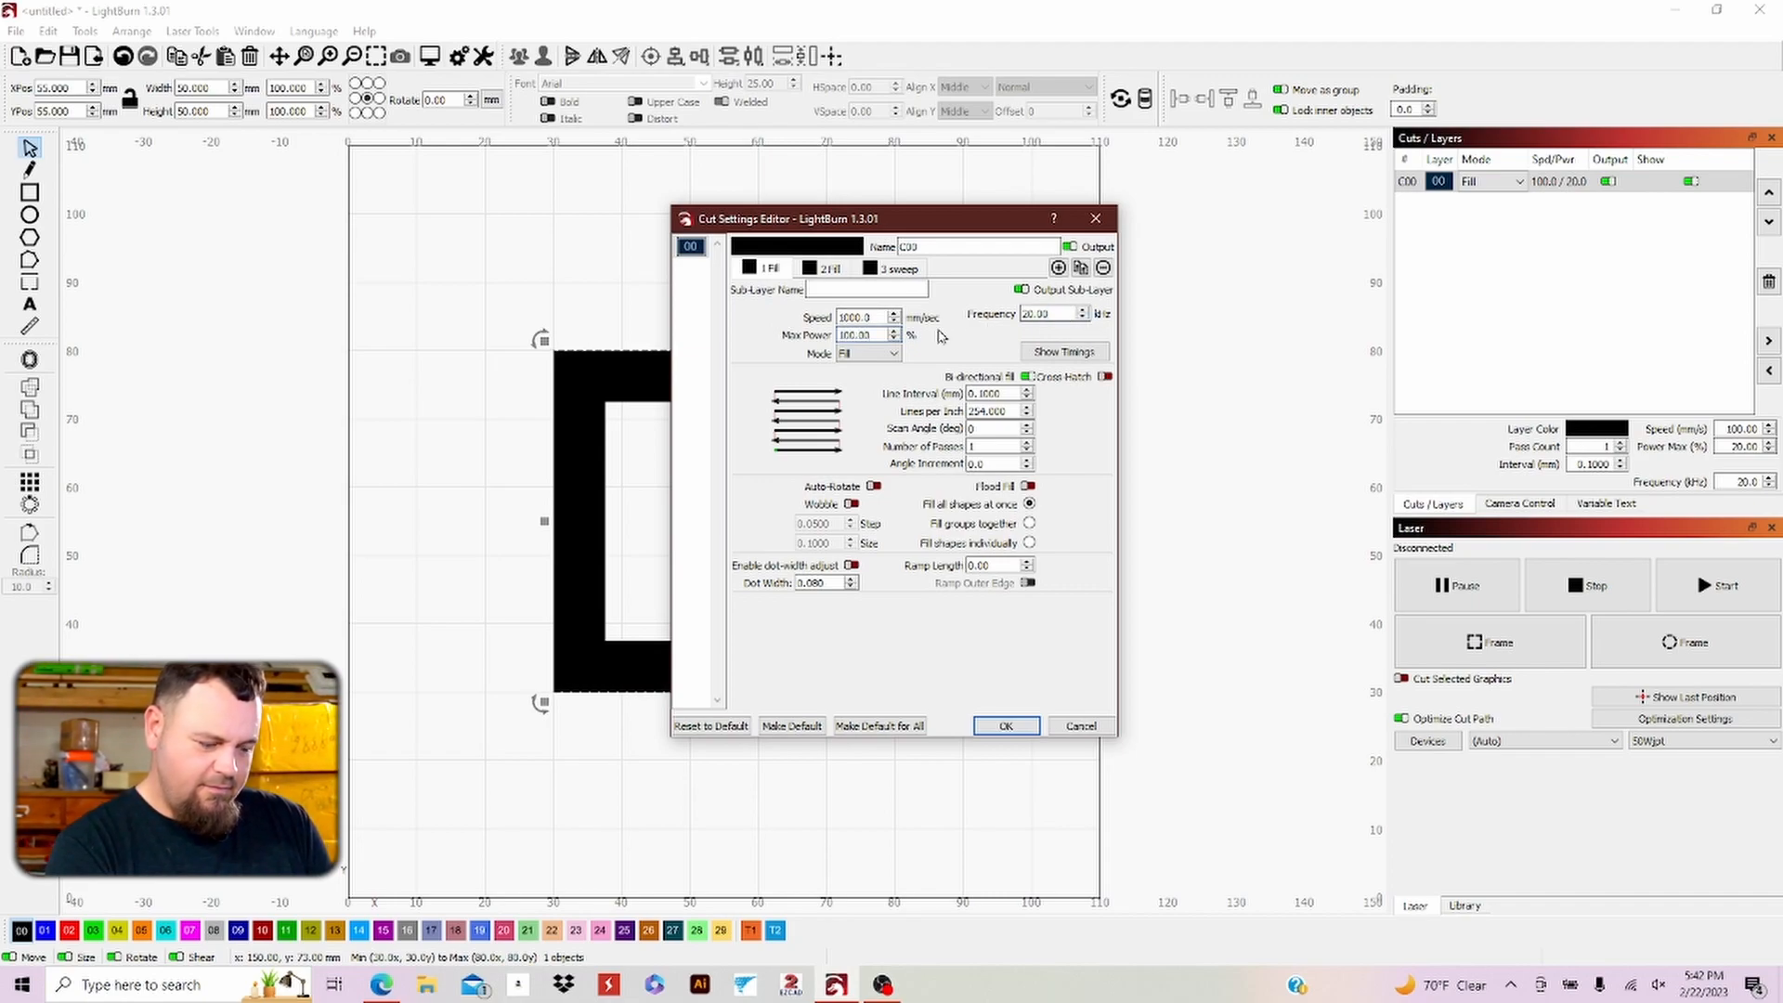
key("BackSpace")
type("50.")
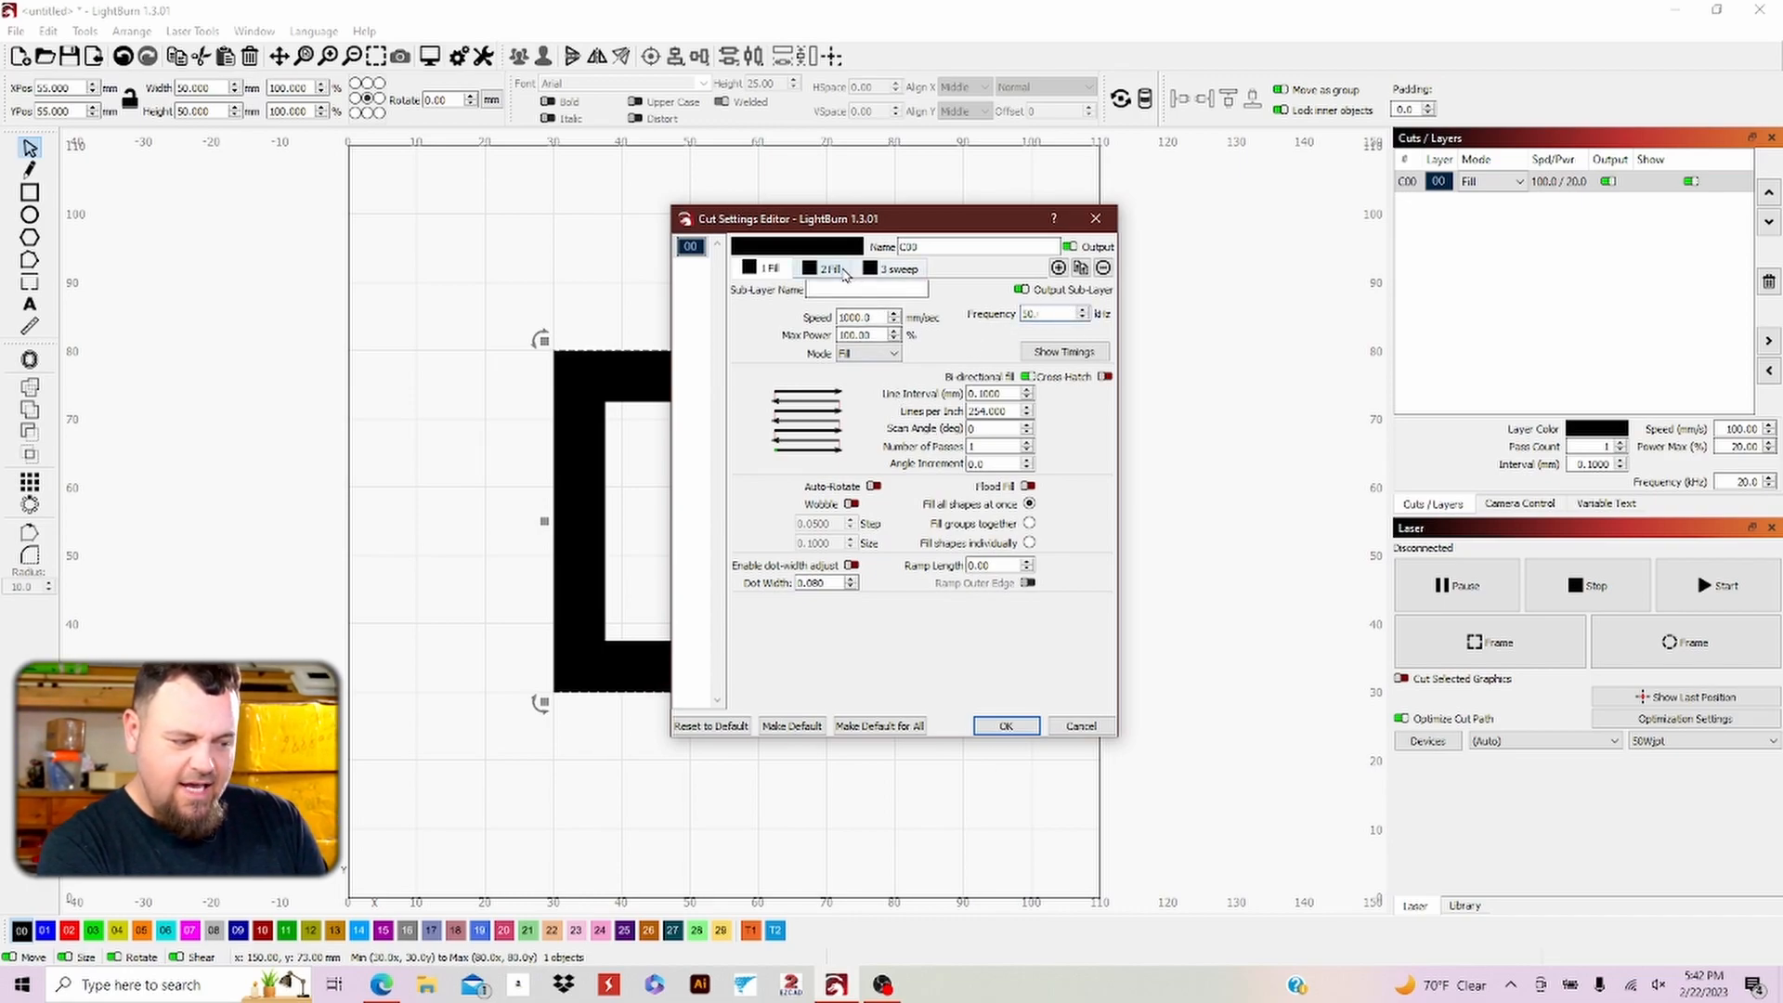
- Set the first sub-layer's speed to 2000 mm/sec and its max power to 75%
key("Tab")
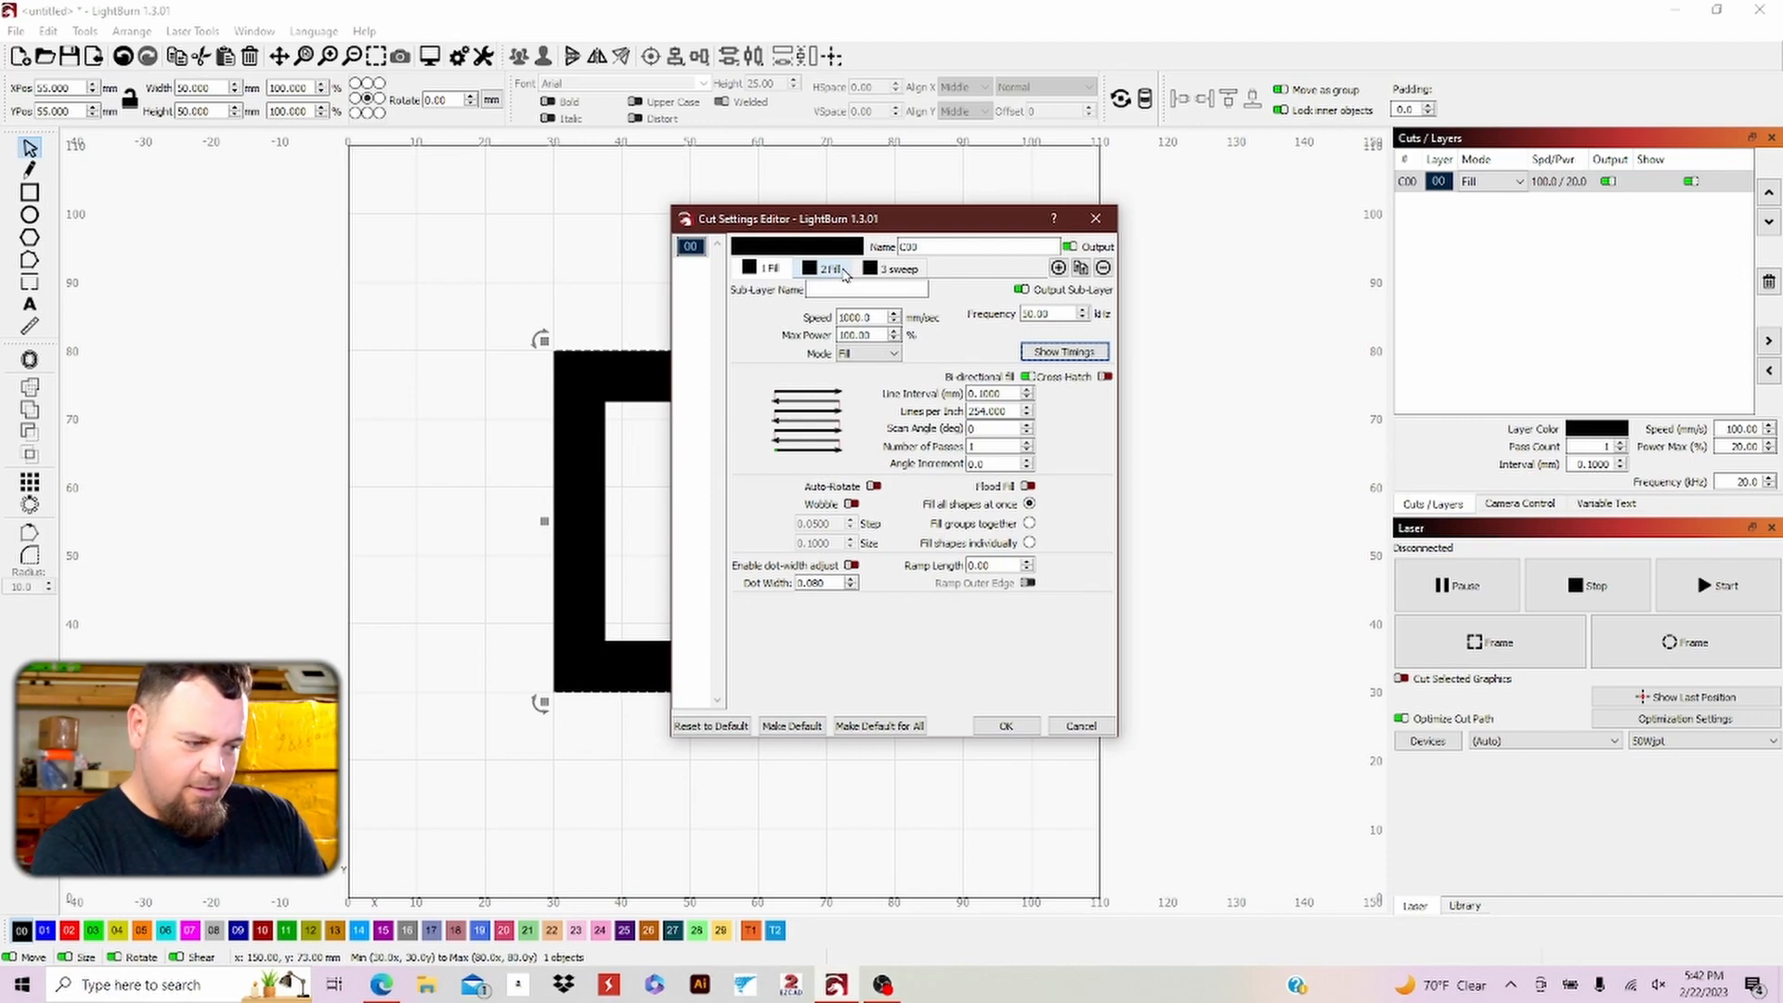
left_click(875, 317)
key("BackSpace")
key("BackSpace")
key("BackSpace")
key("BackSpace")
key("BackSpace")
key("BackSpace")
type("2000")
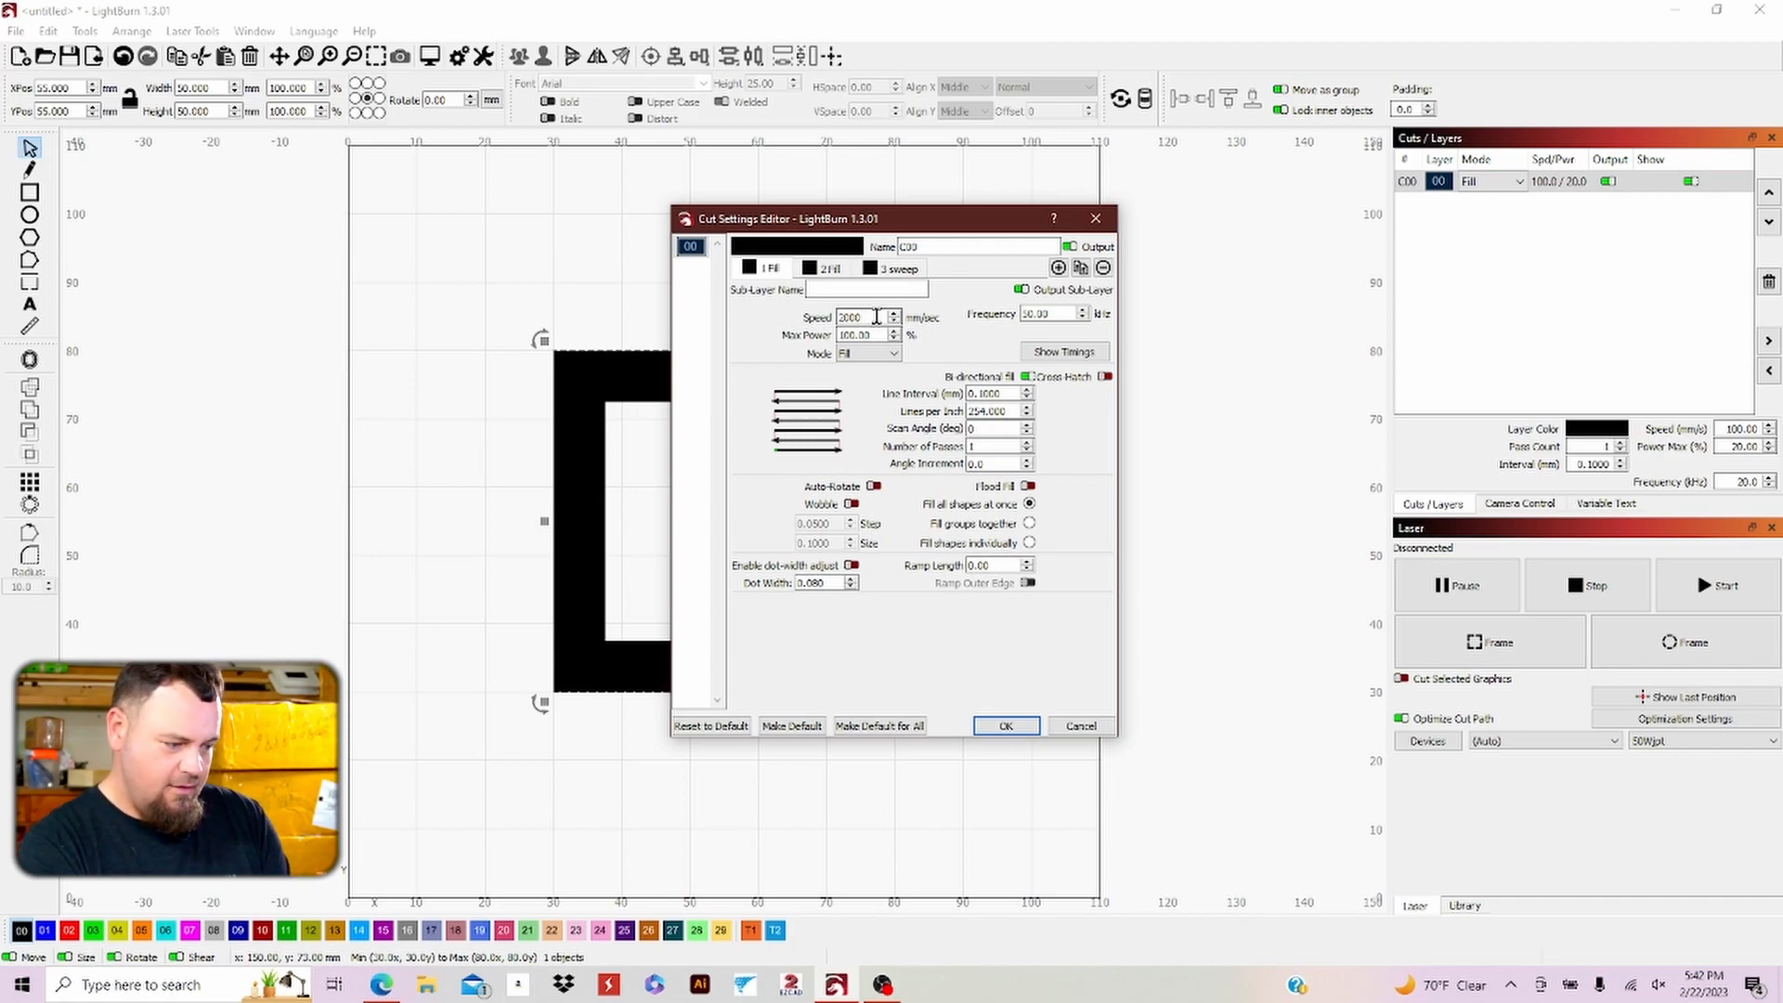
key("Tab")
type("75.00")
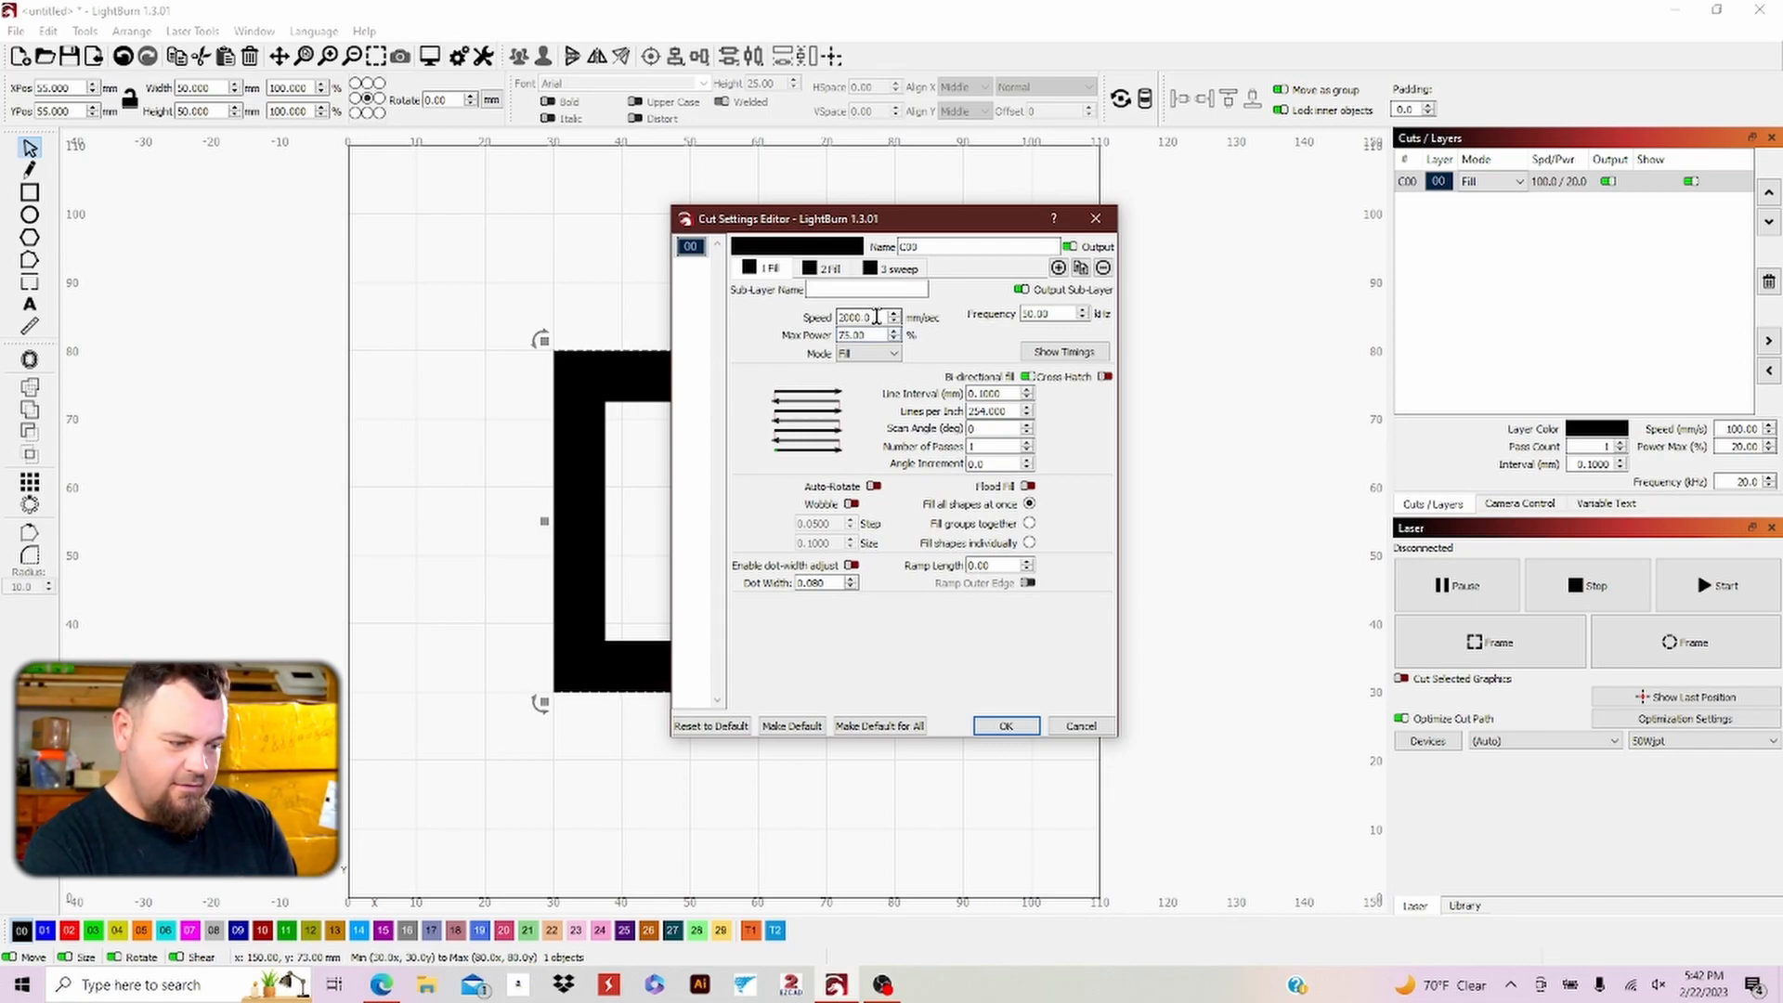
- Set the "sweep" sub-layer's speed to 3000 mm/sec, max power to 50% and frequency to 50 kHz
left_click(887, 270)
double_click(850, 316)
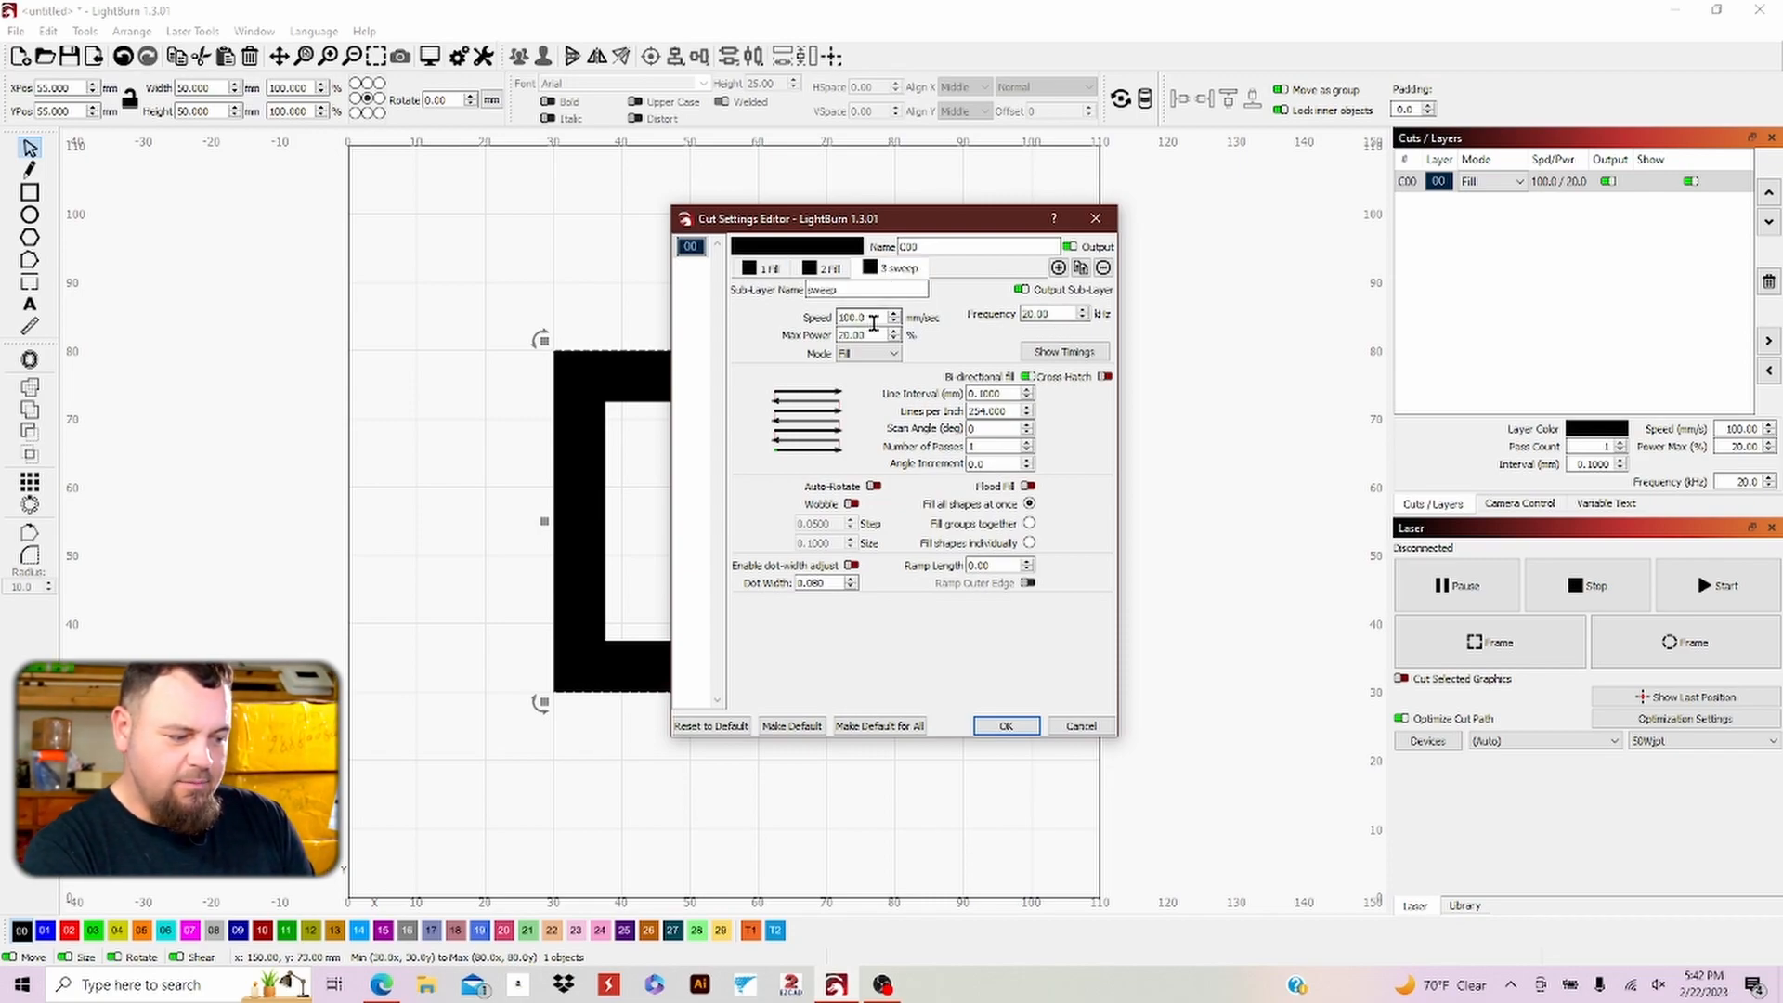
type("3000")
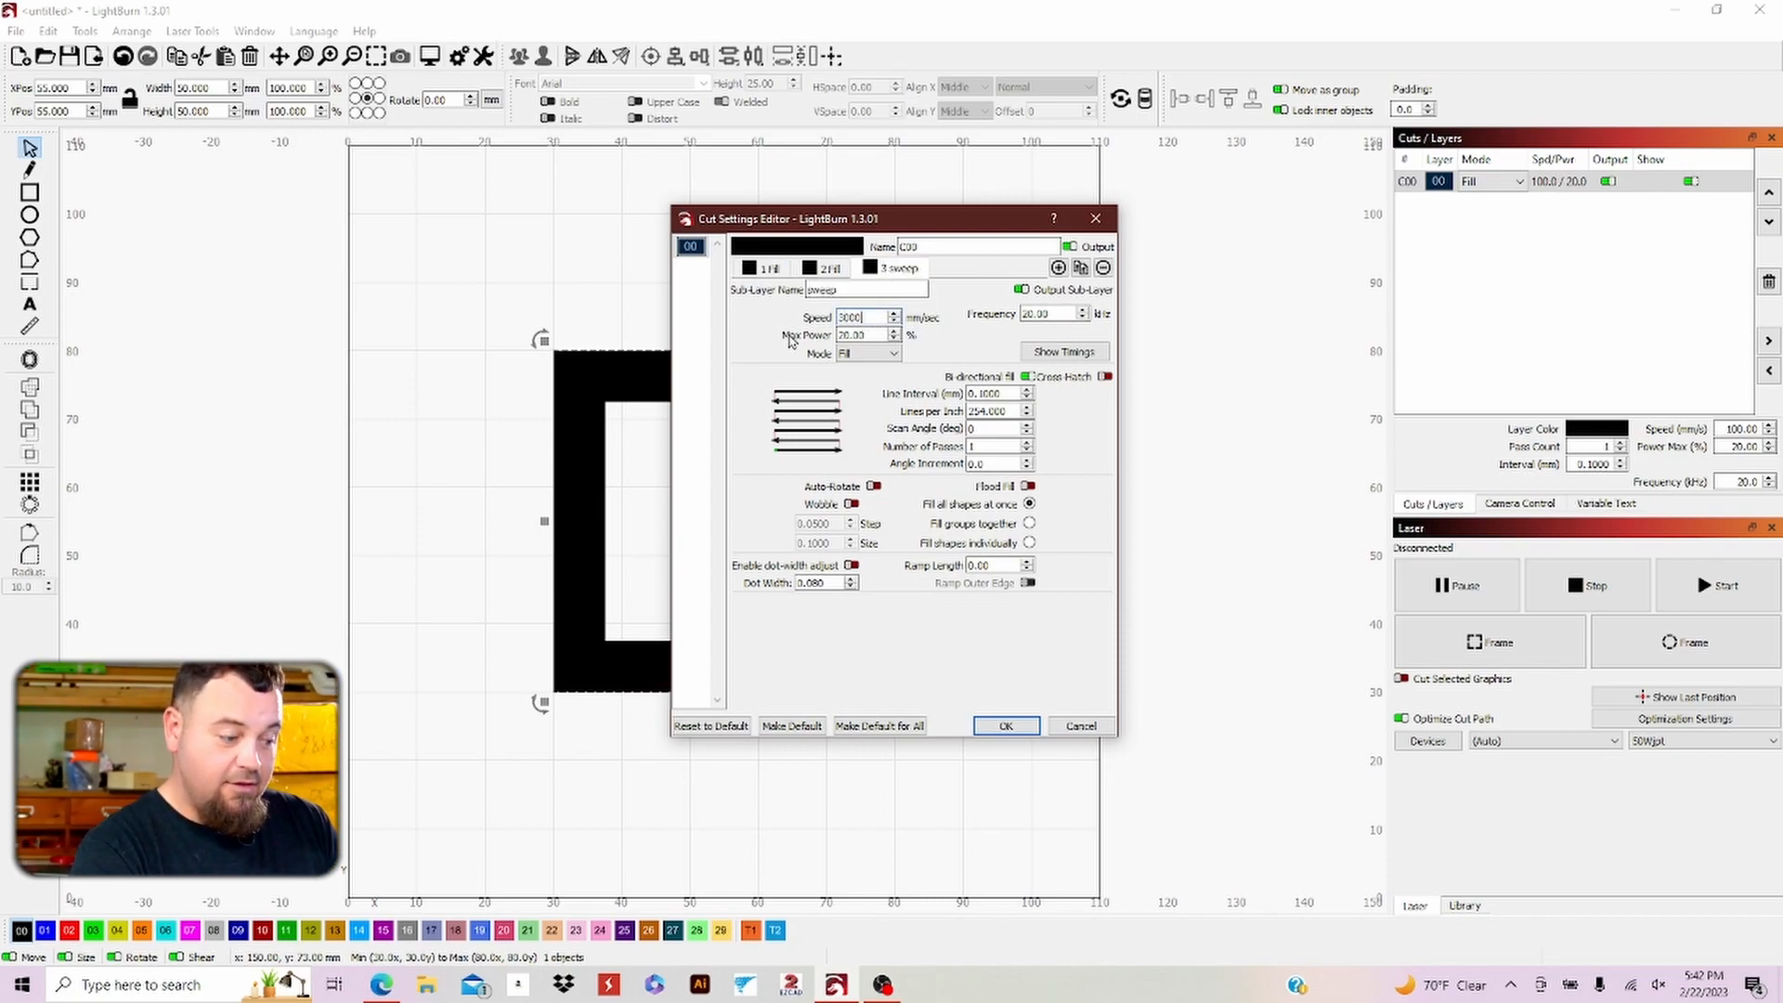
key("Tab")
type("50")
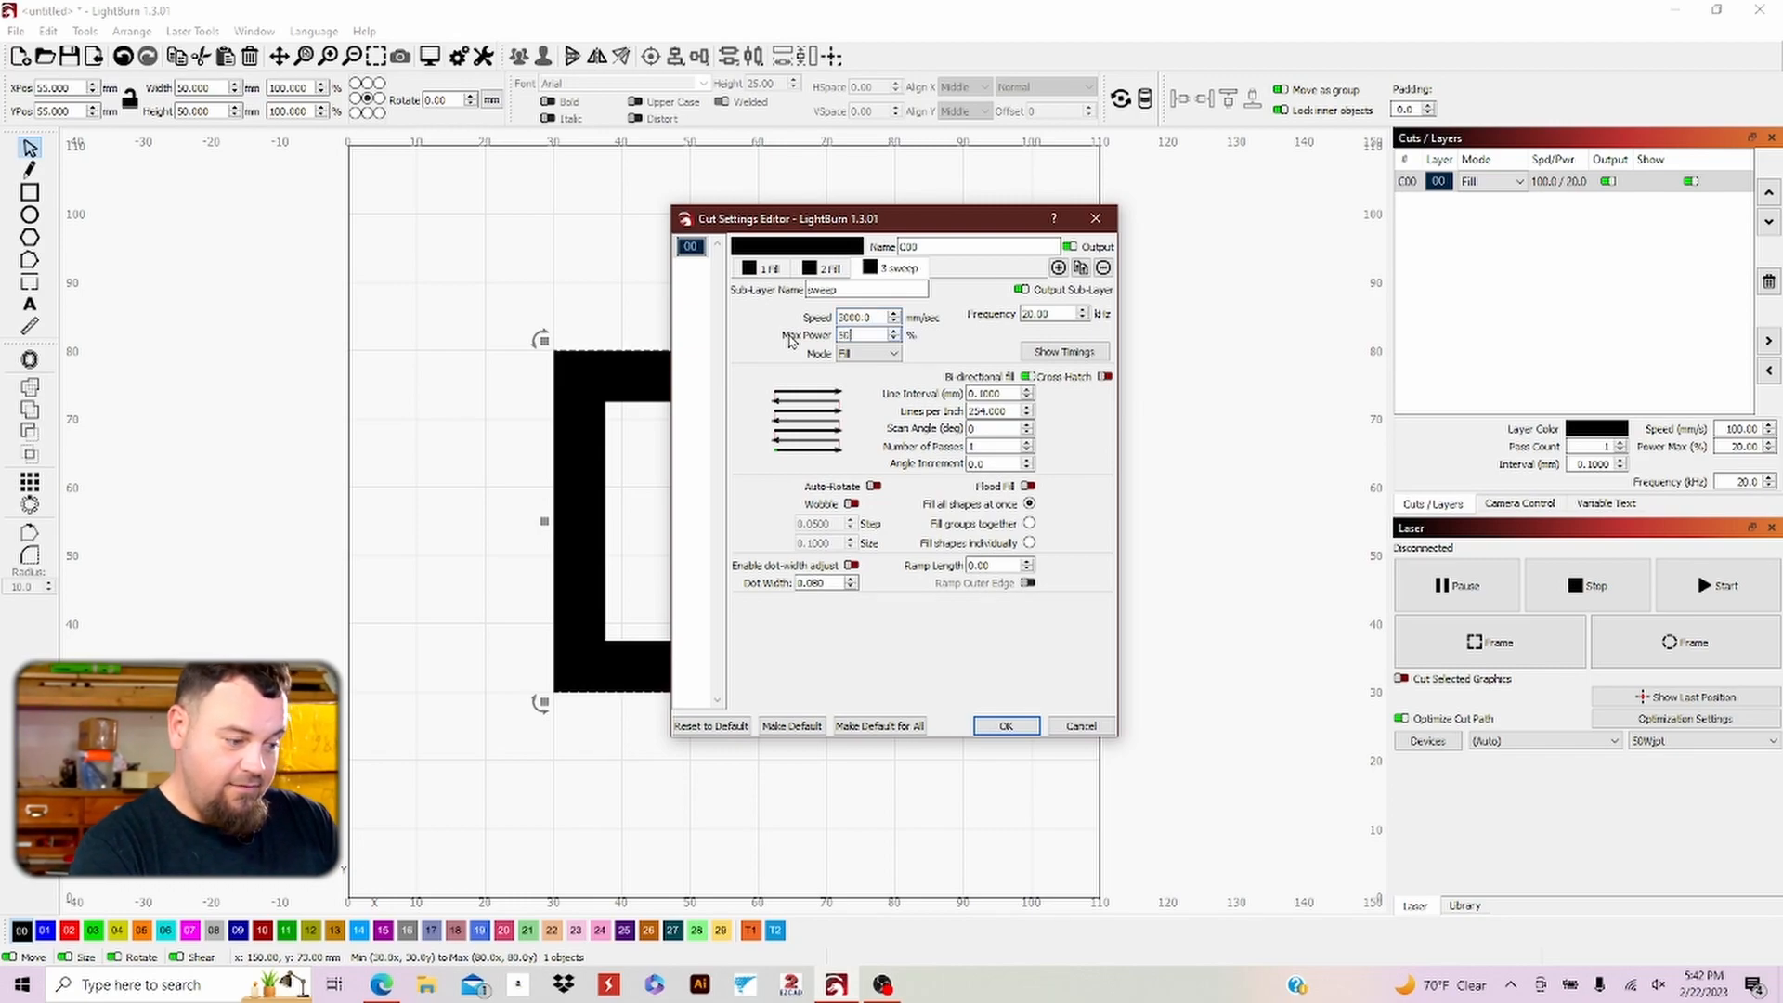
double_click(1040, 313)
type("10")
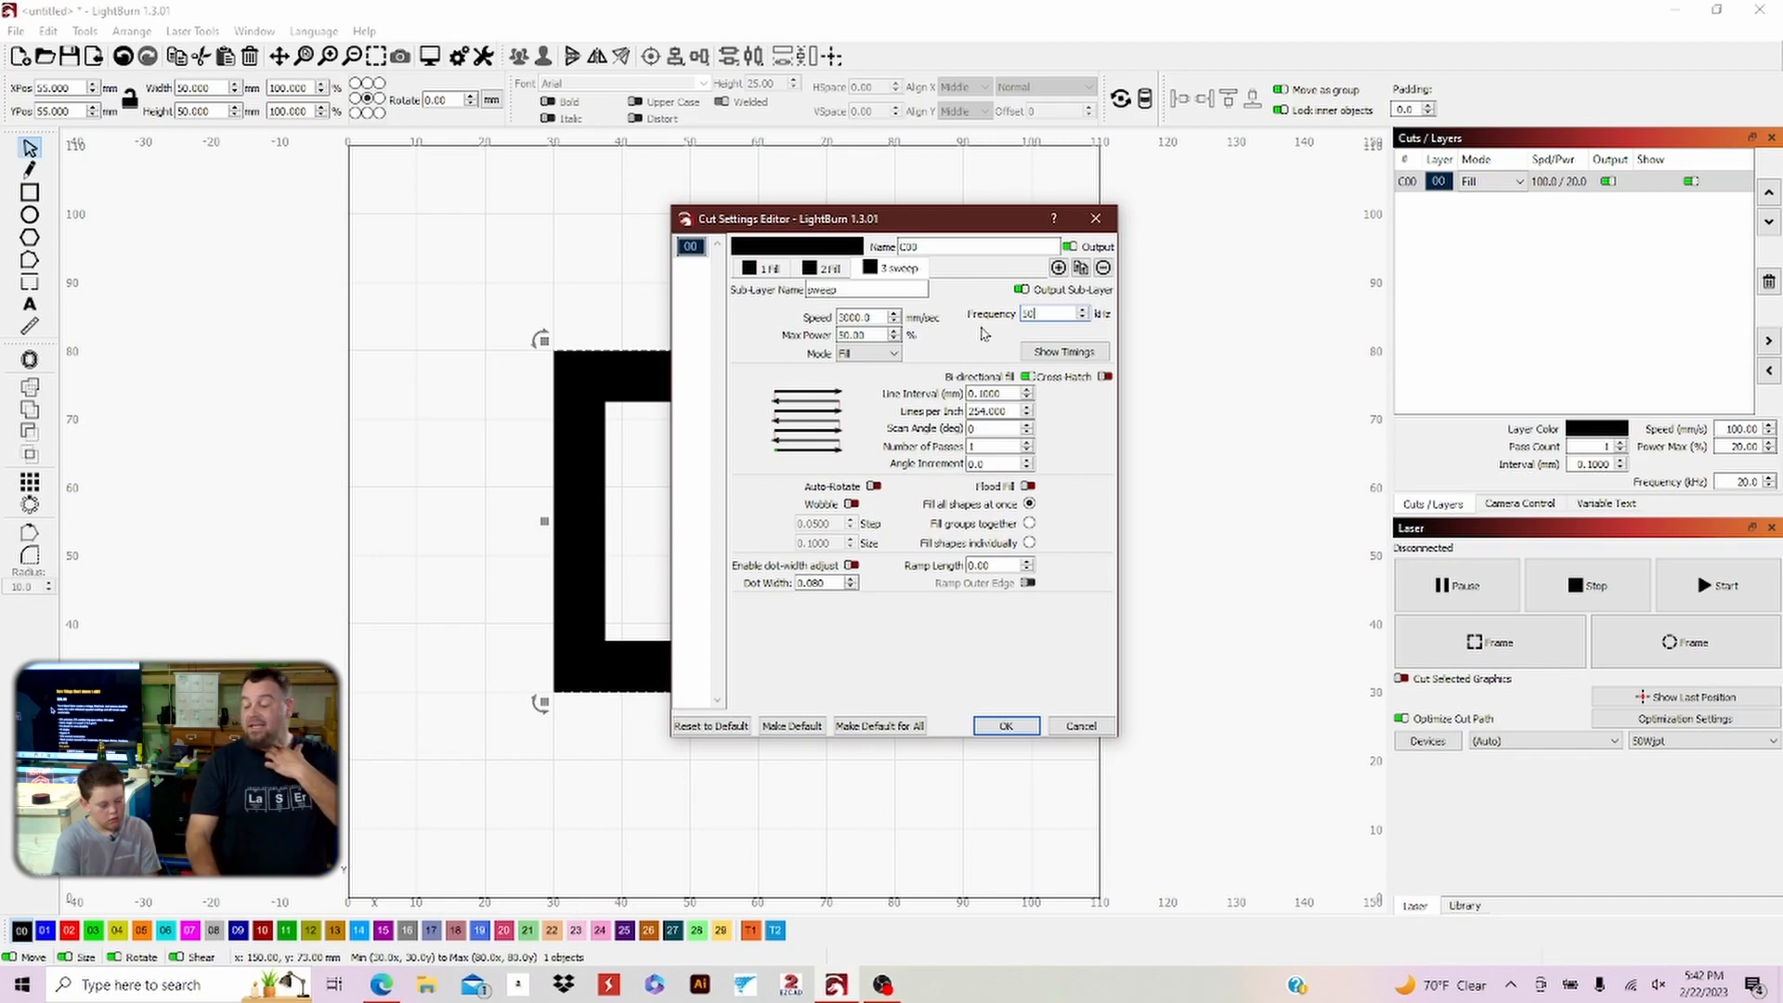
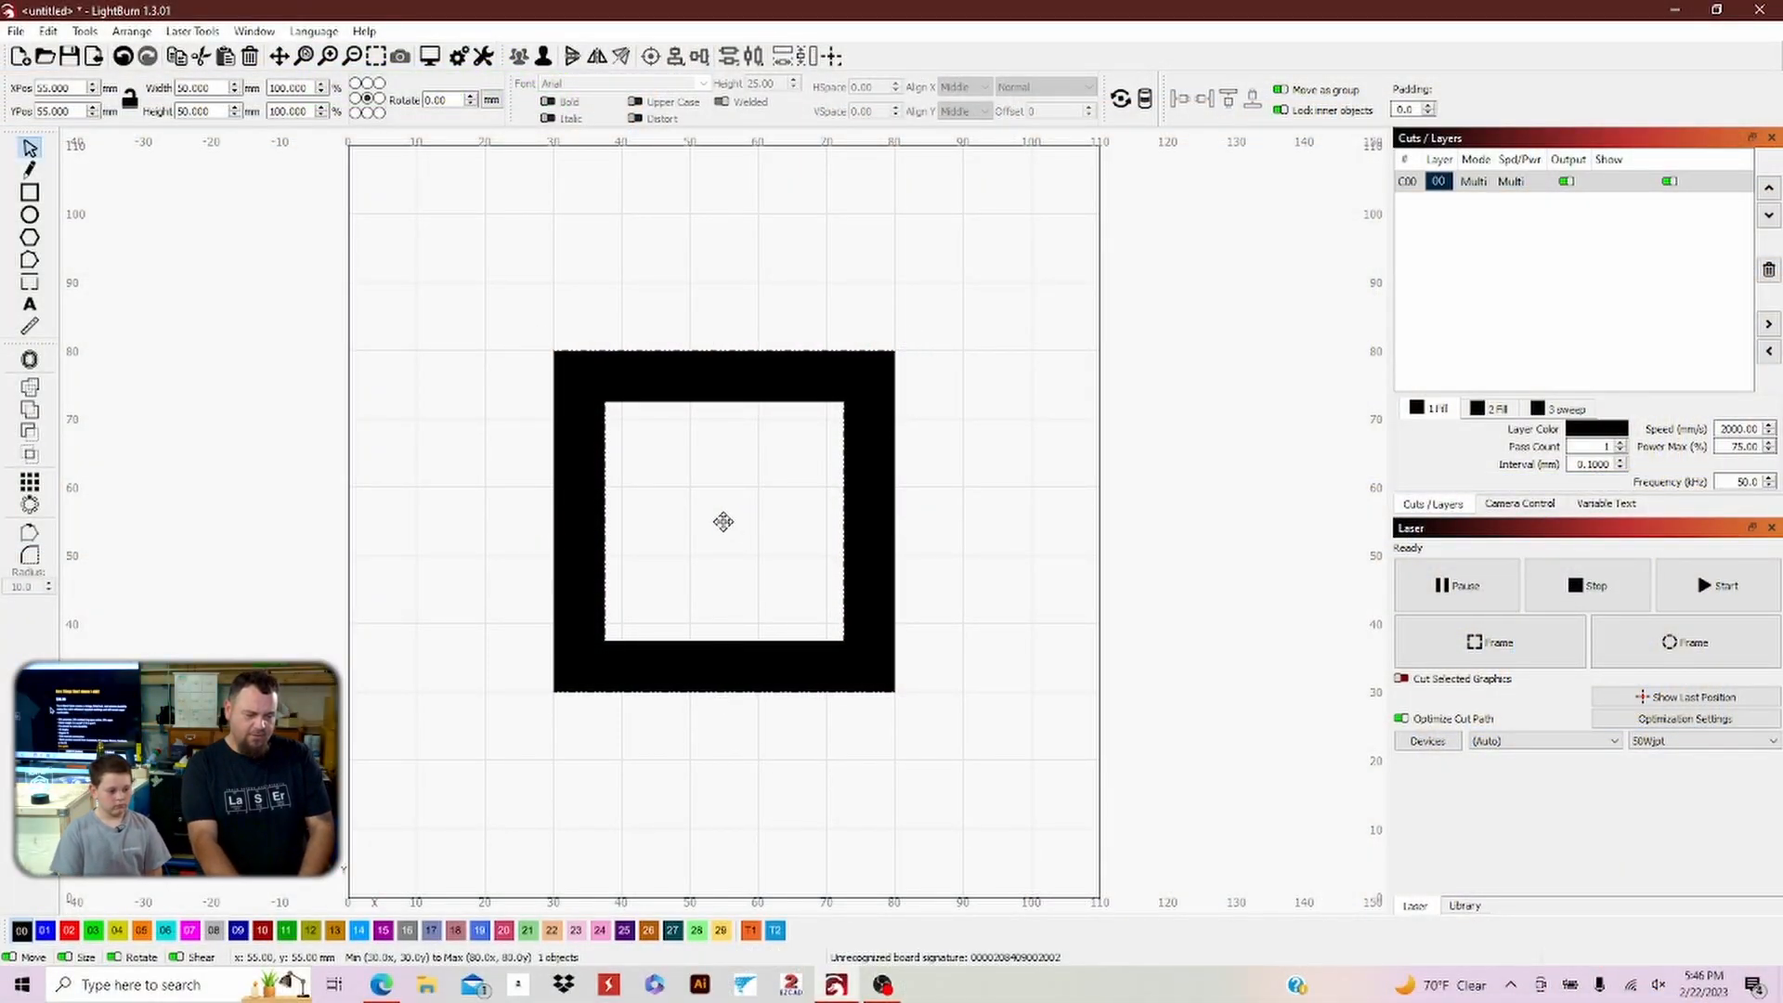
- Duplicate the black frame and put the copy on blue layer C01 in Fill mode
mouse_move(724, 521)
left_mouse_down()
mouse_move(251, 574)
mouse_move(724, 521)
left_mouse_up()
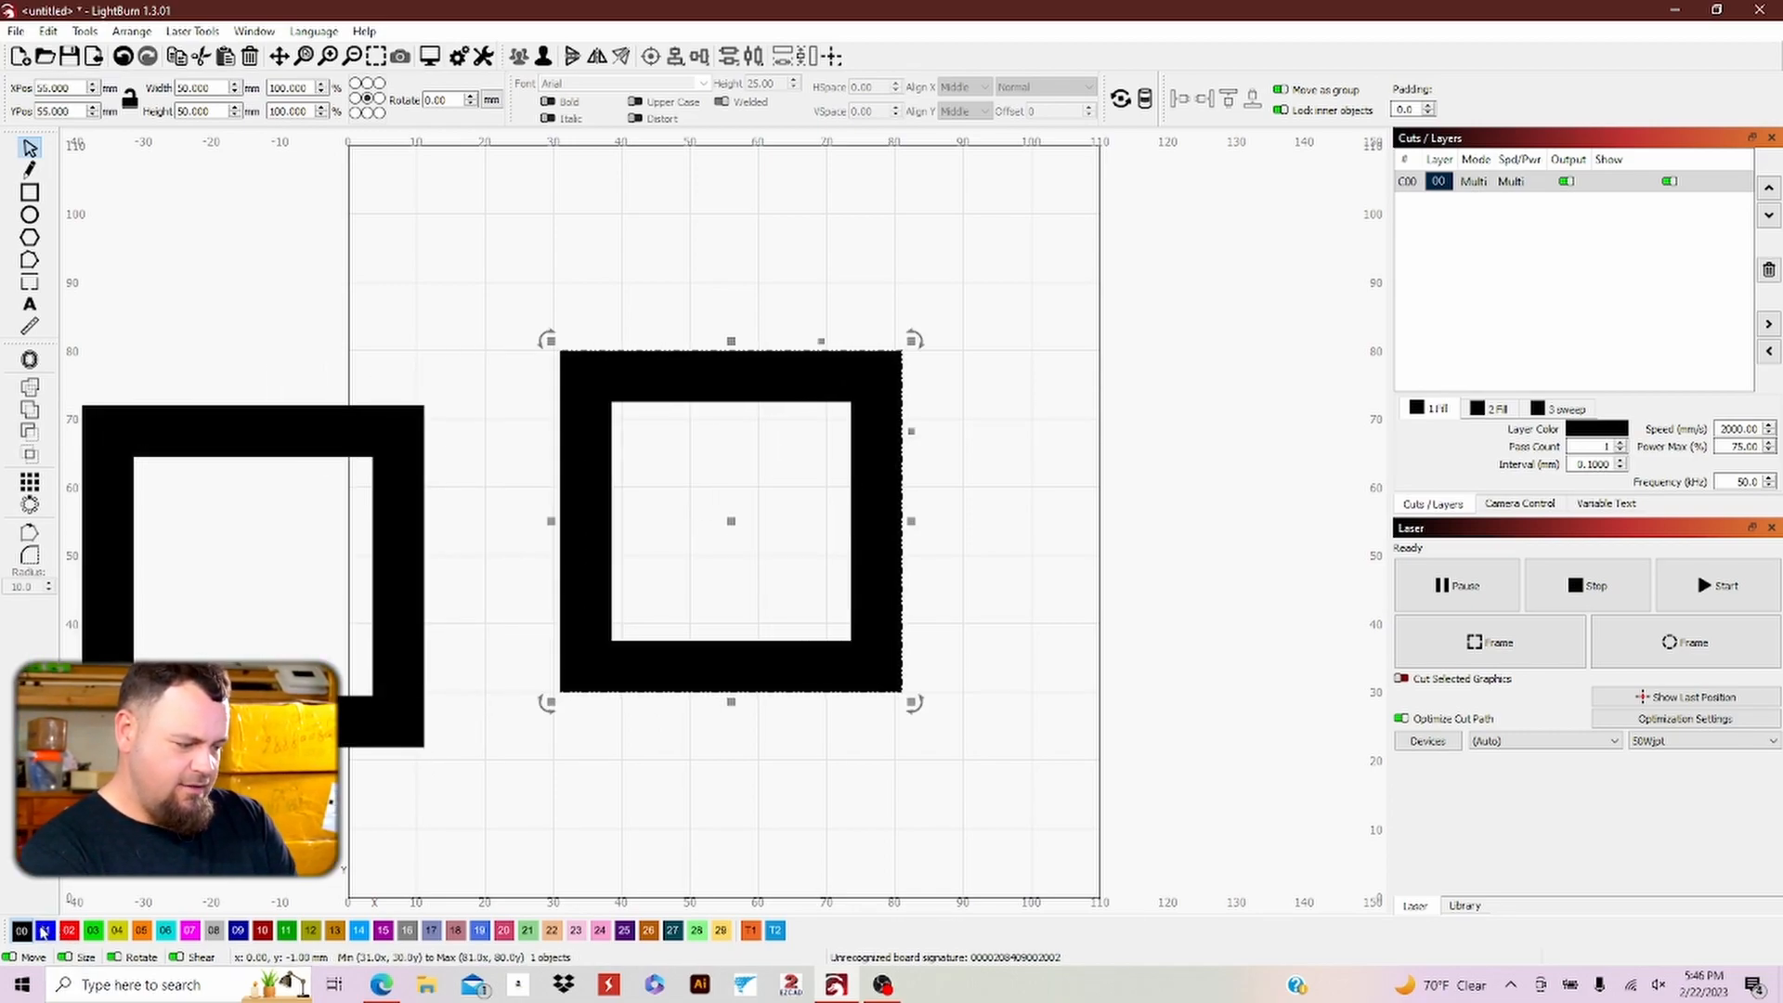
left_click(44, 930)
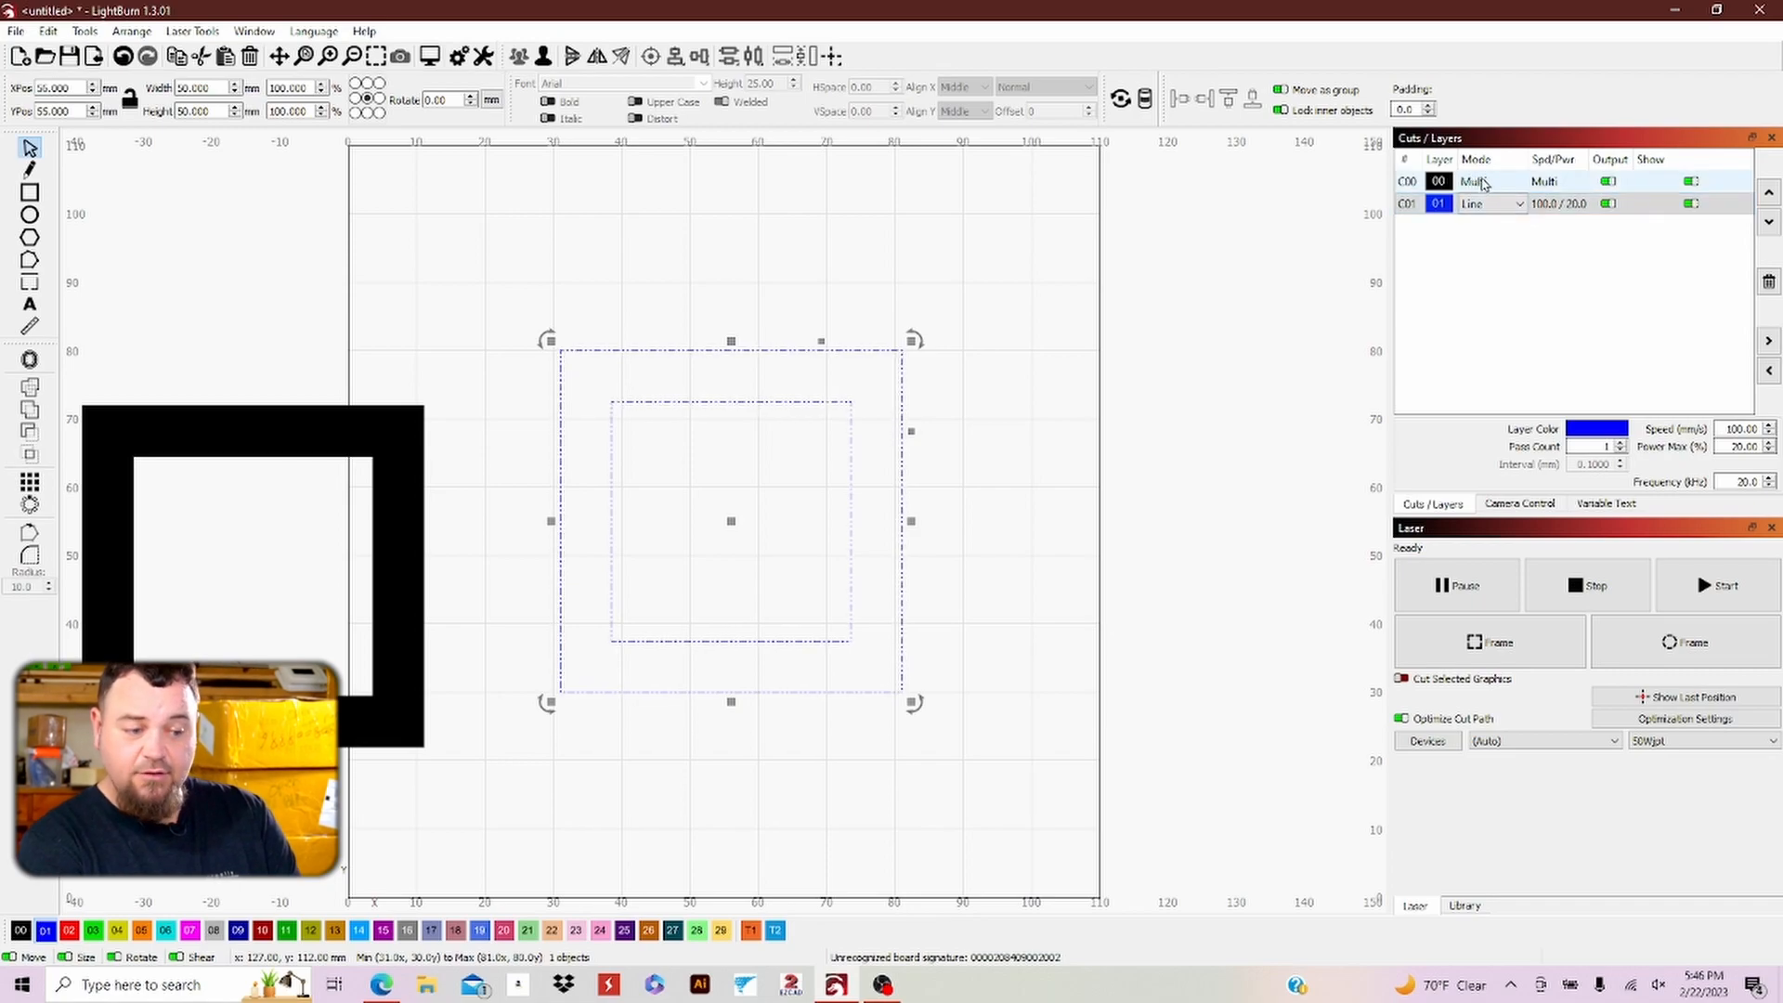
left_click(1519, 205)
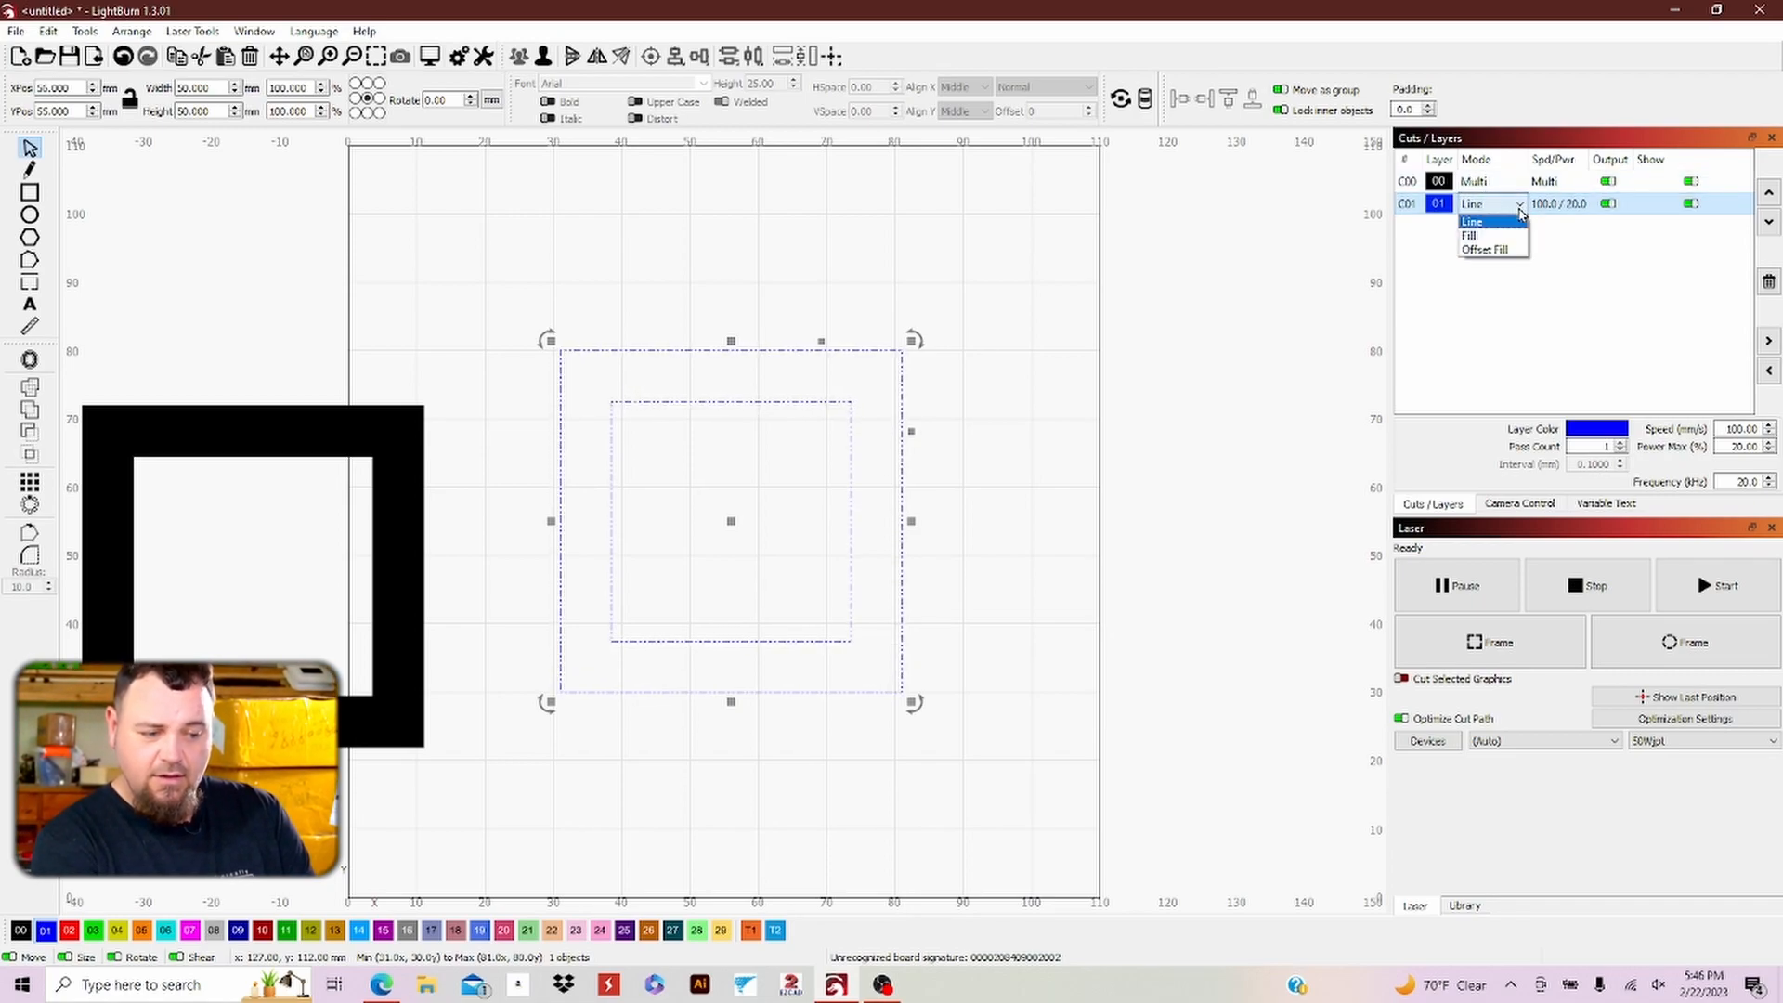
left_click(1503, 236)
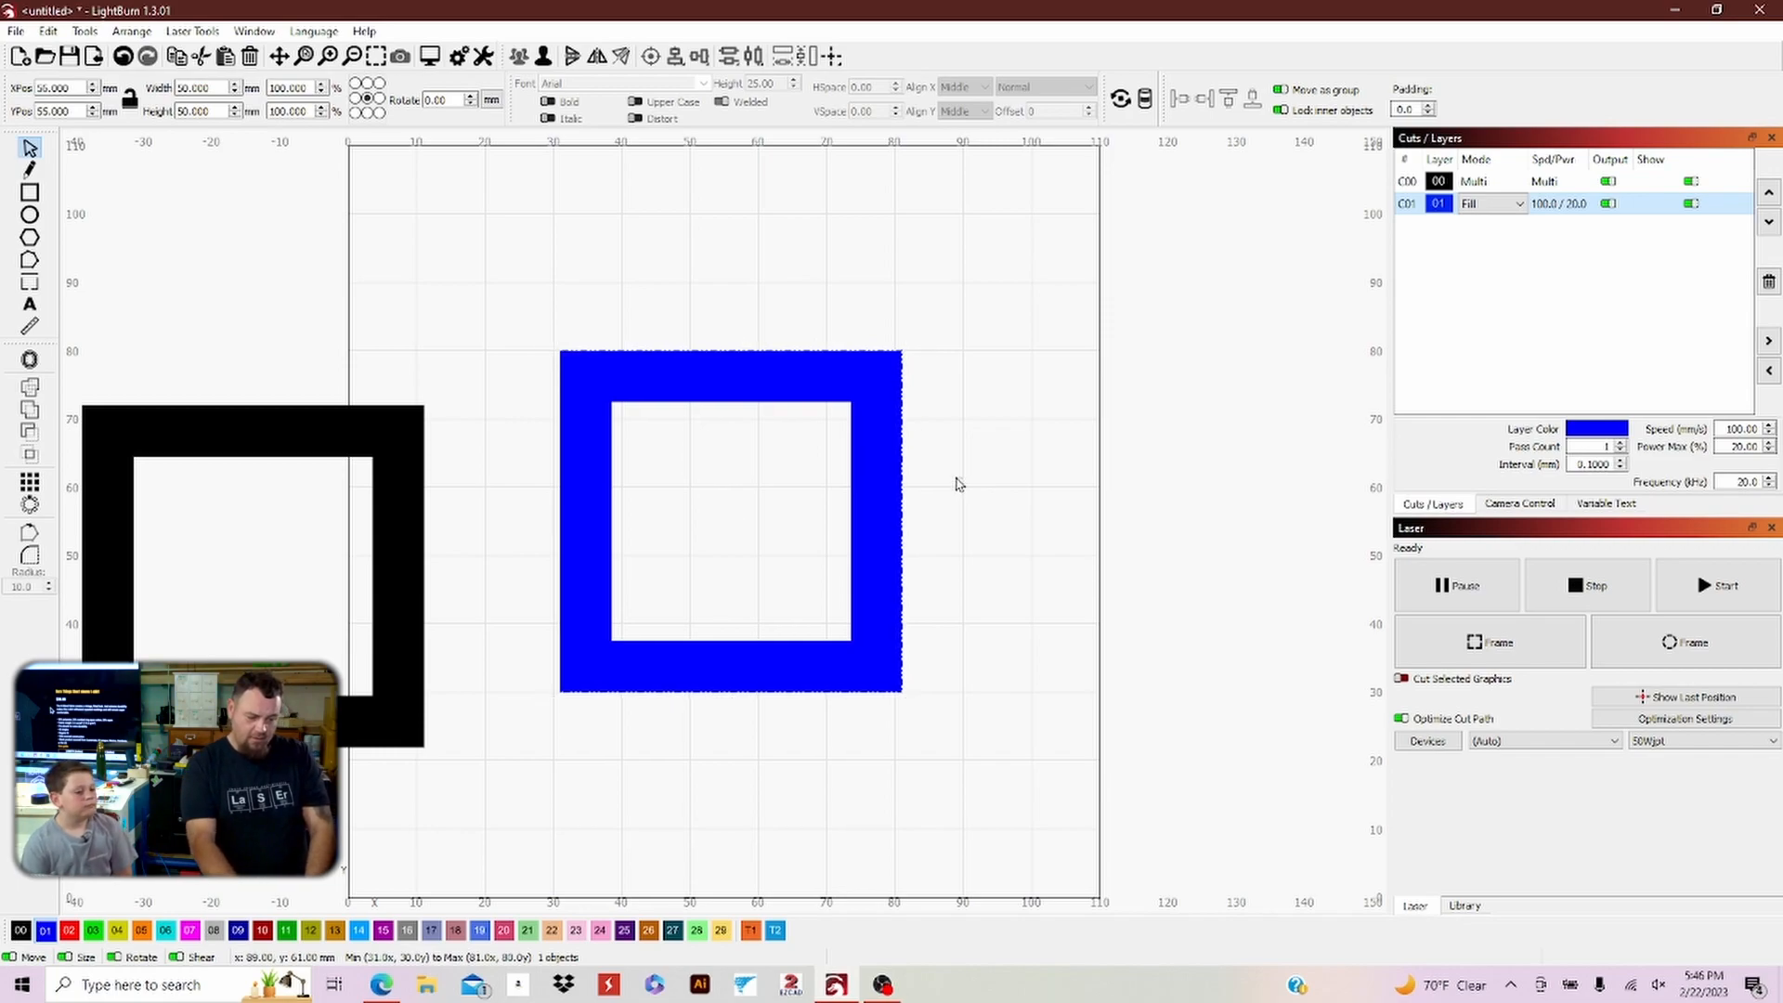
- Paste another copy of the frame to the right of the blue one and put it on red layer C02 in Fill mode
key("ctrl+v")
left_click_drag(956, 481, 1136, 487)
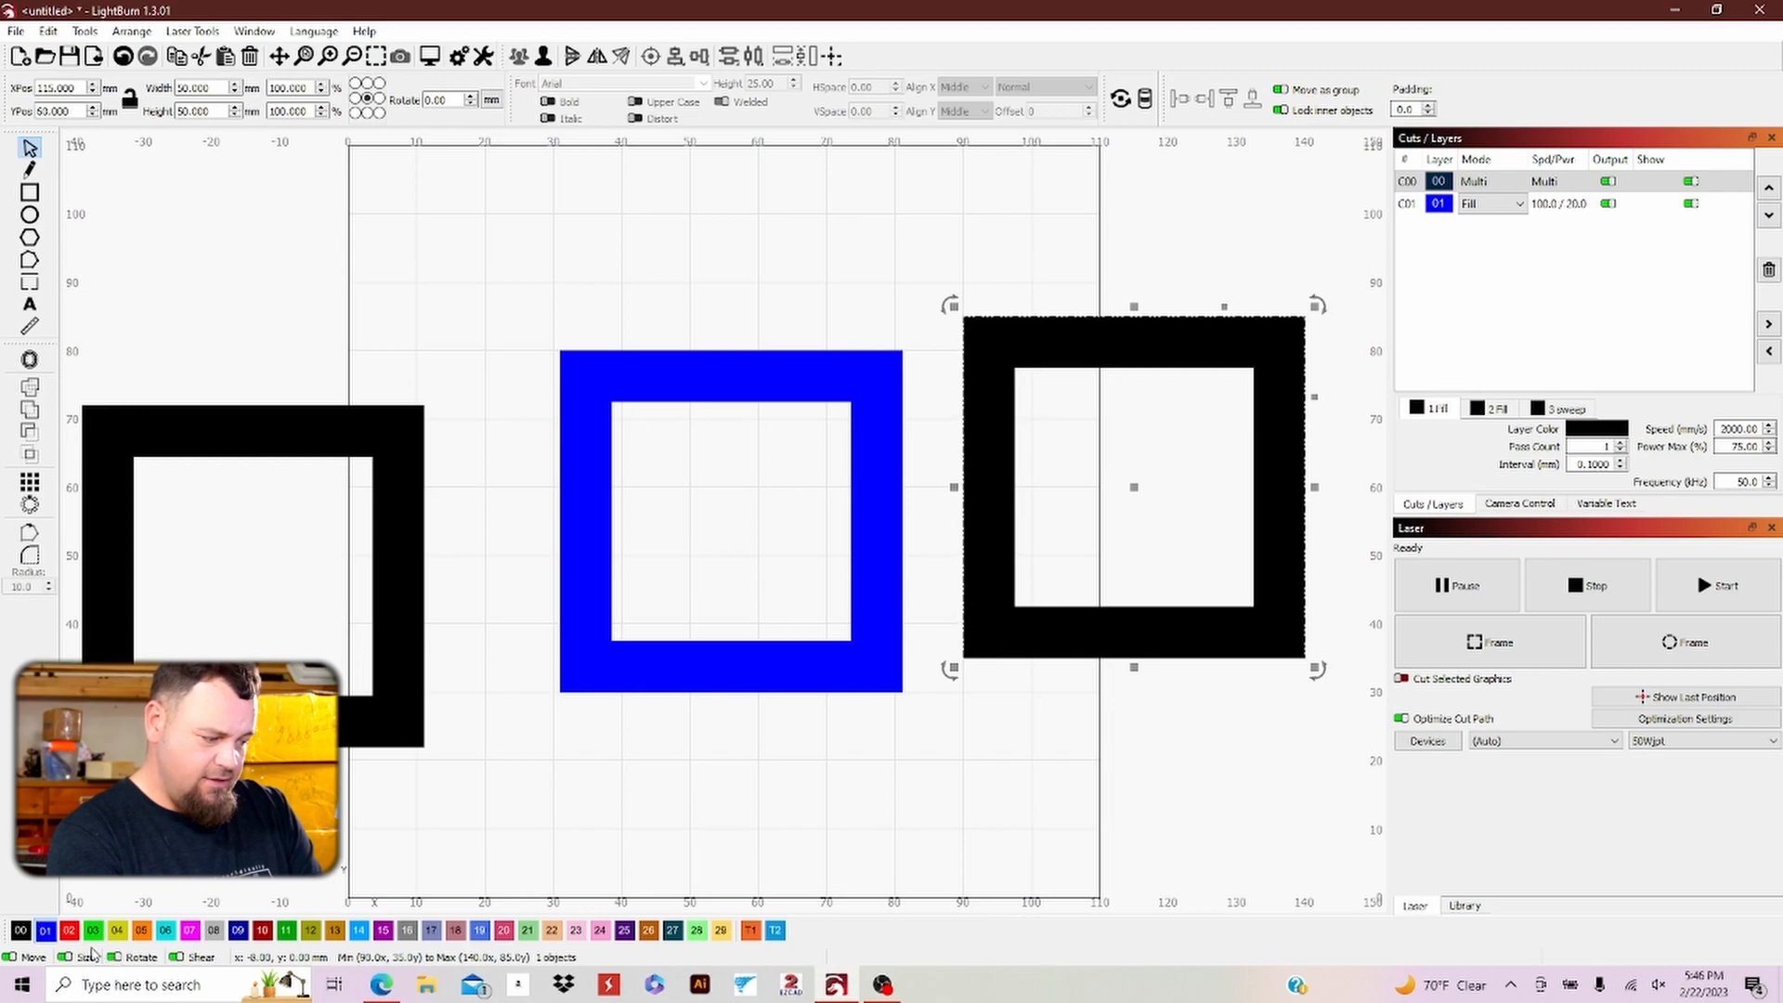
left_click(70, 931)
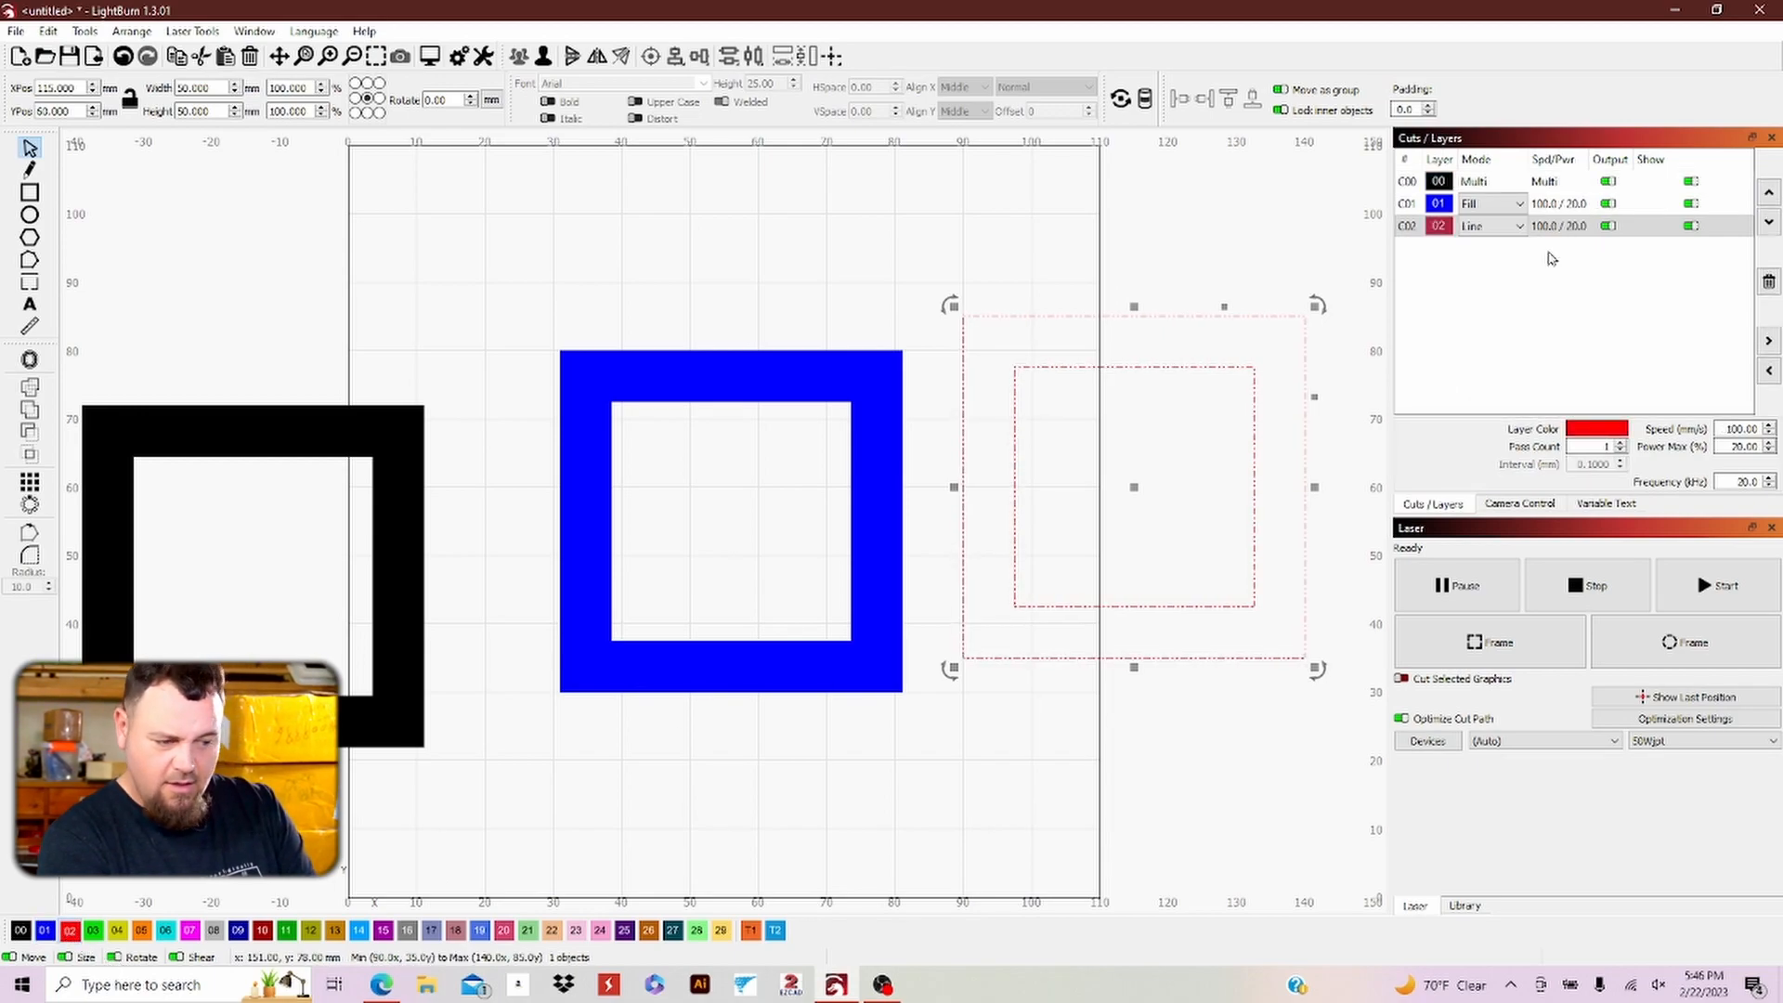
left_click(1514, 228)
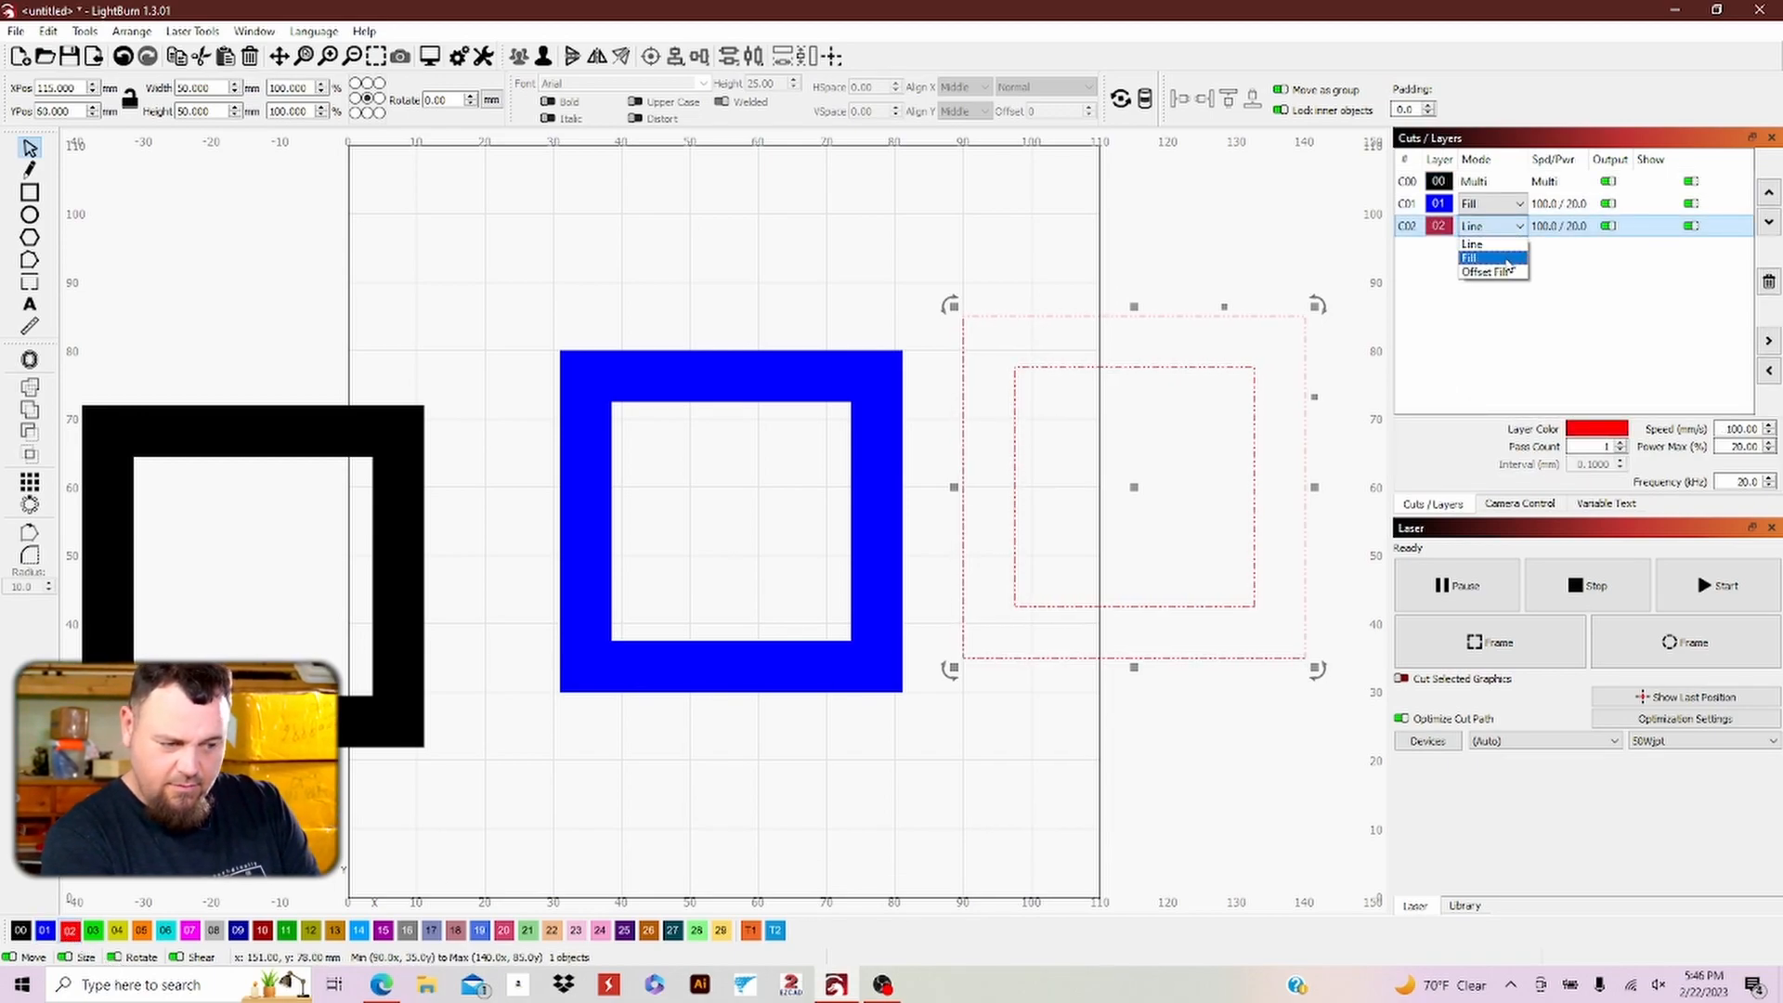
left_click(1470, 258)
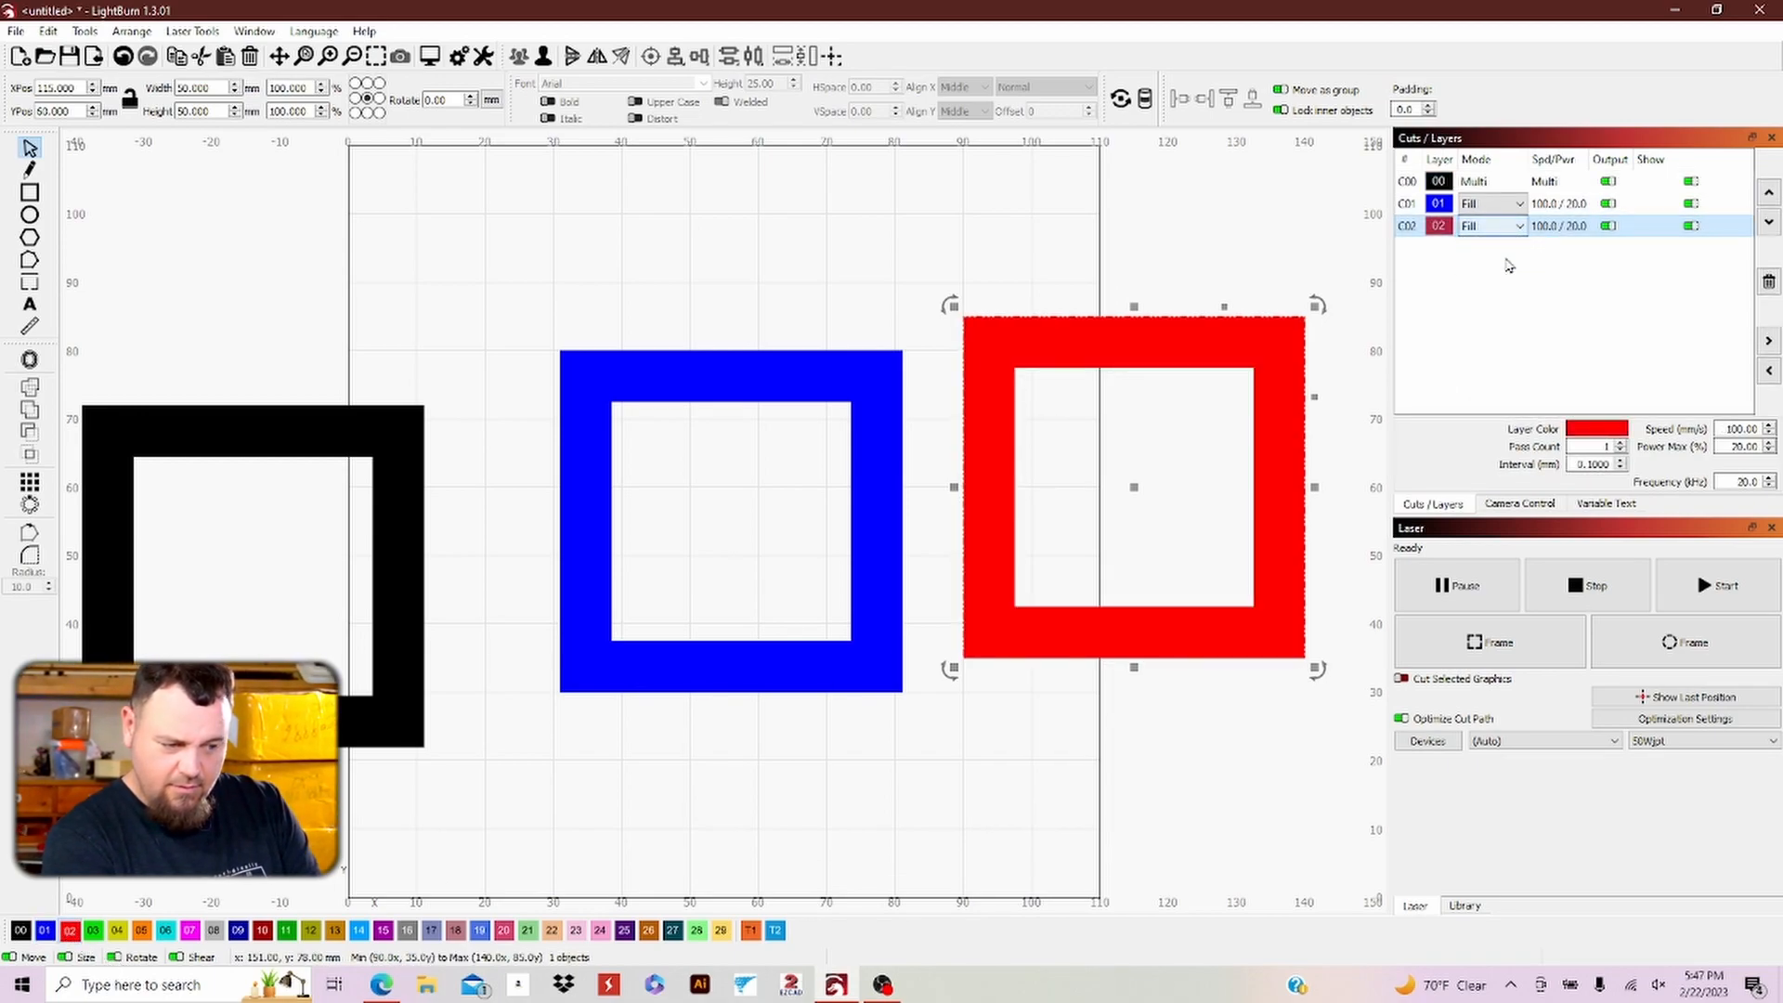
- Set red layer C02's speed to 3000 mm/s, max power to 50% and frequency to 50 kHz
double_click(1733, 428)
type("3000")
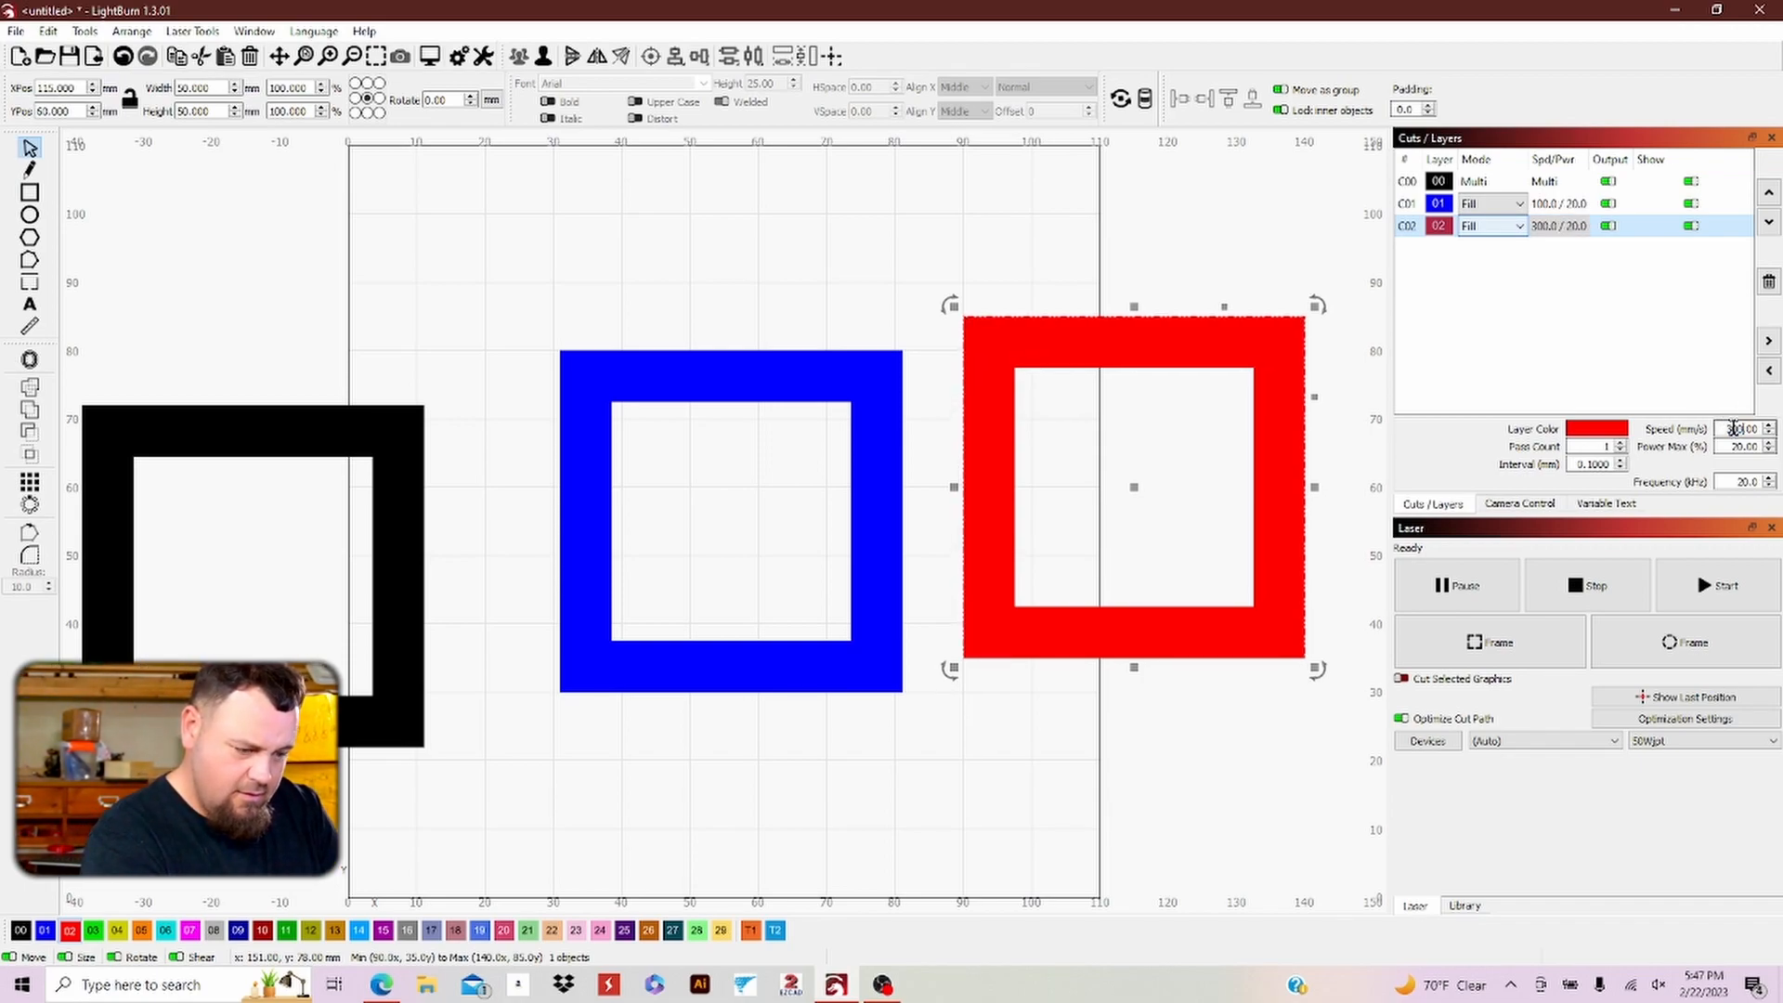
key("Tab")
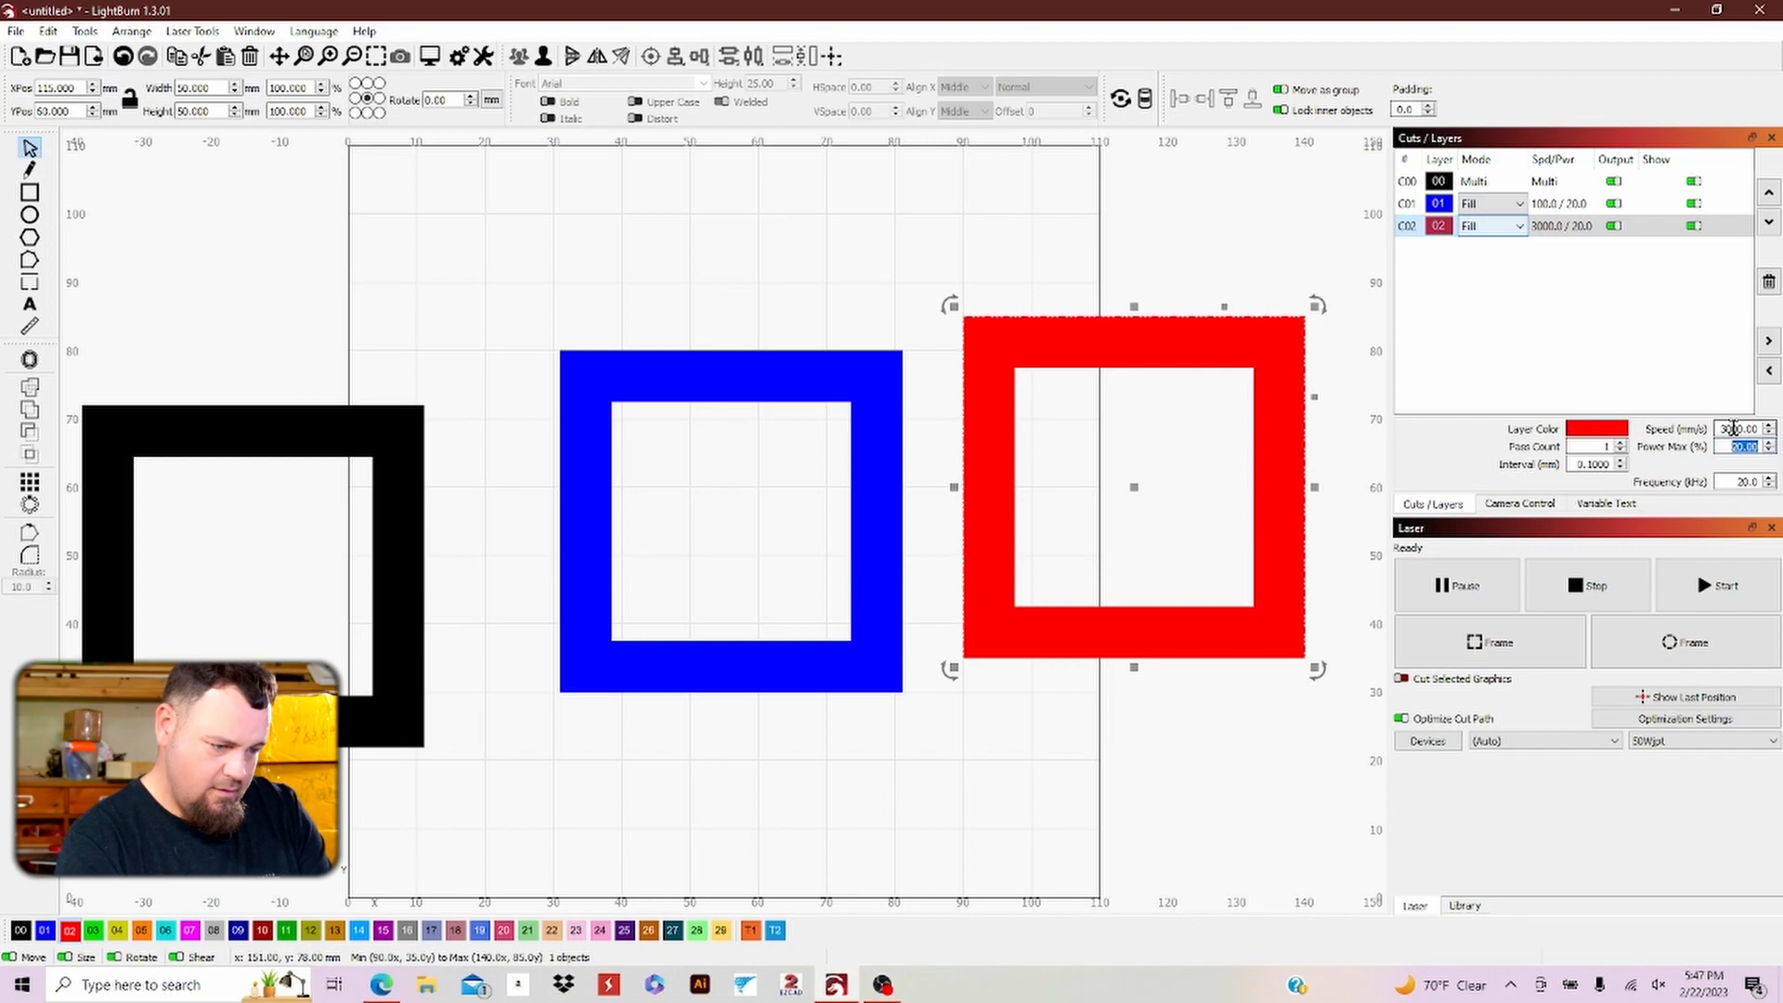
type("50")
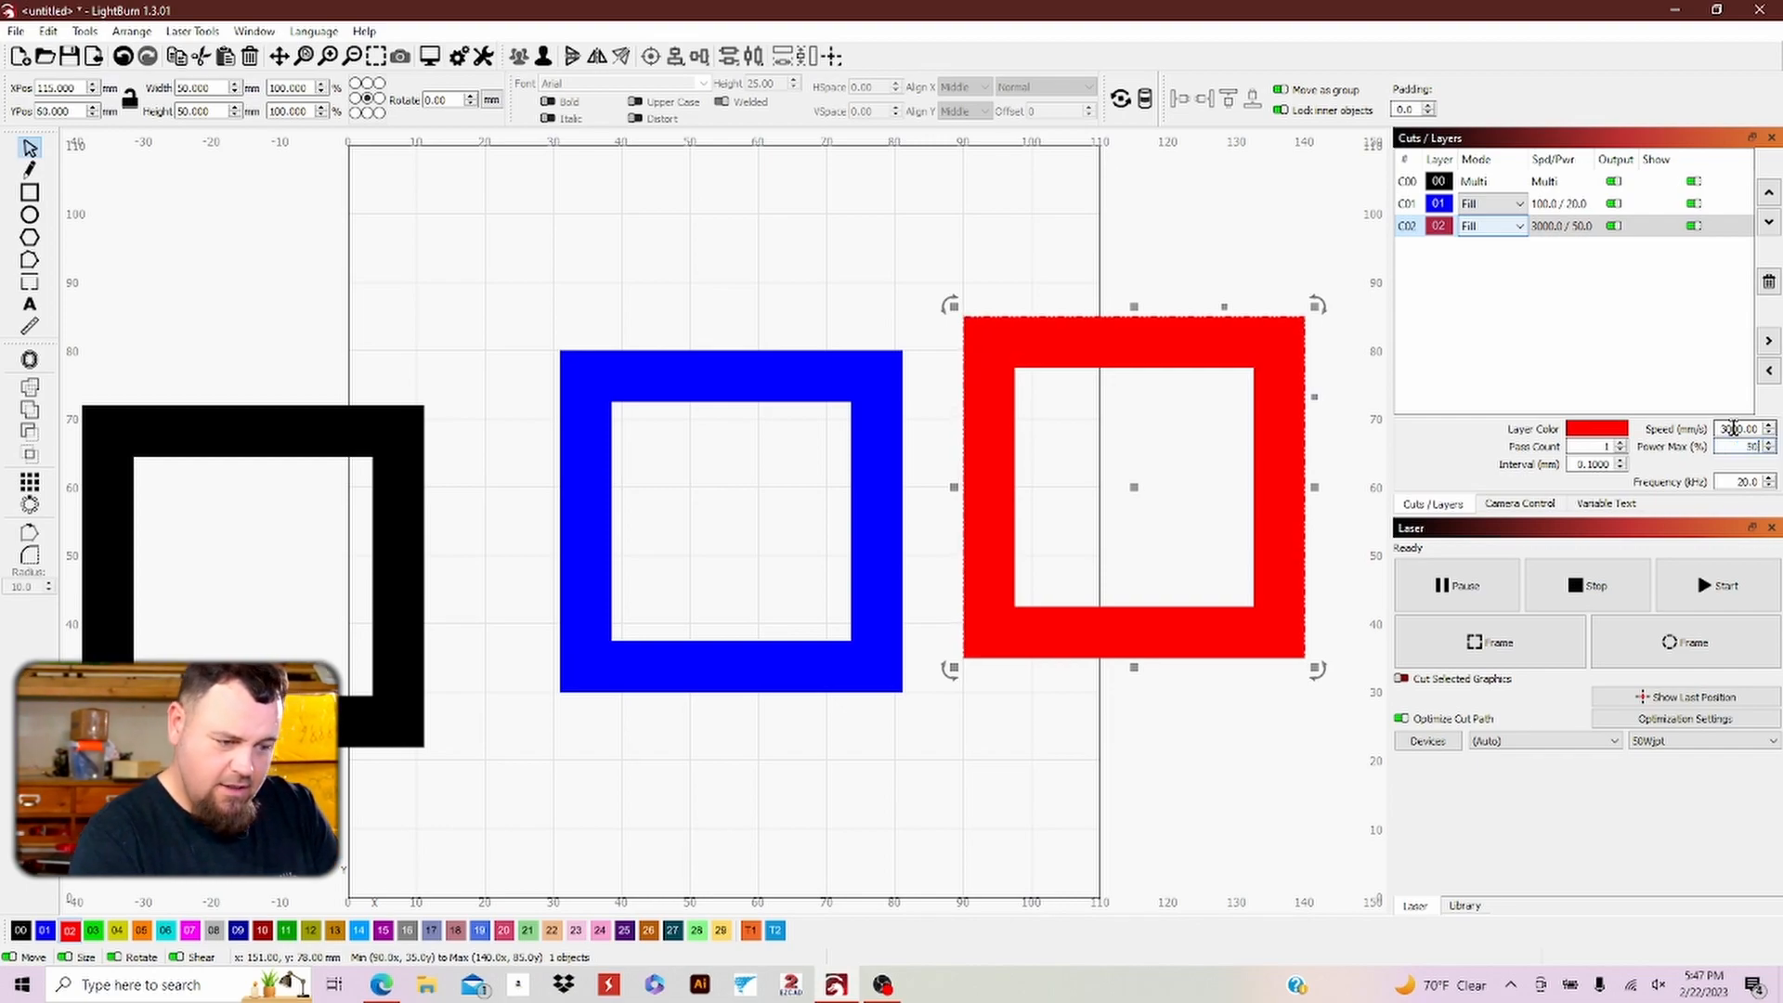
key("Tab")
key("Tab")
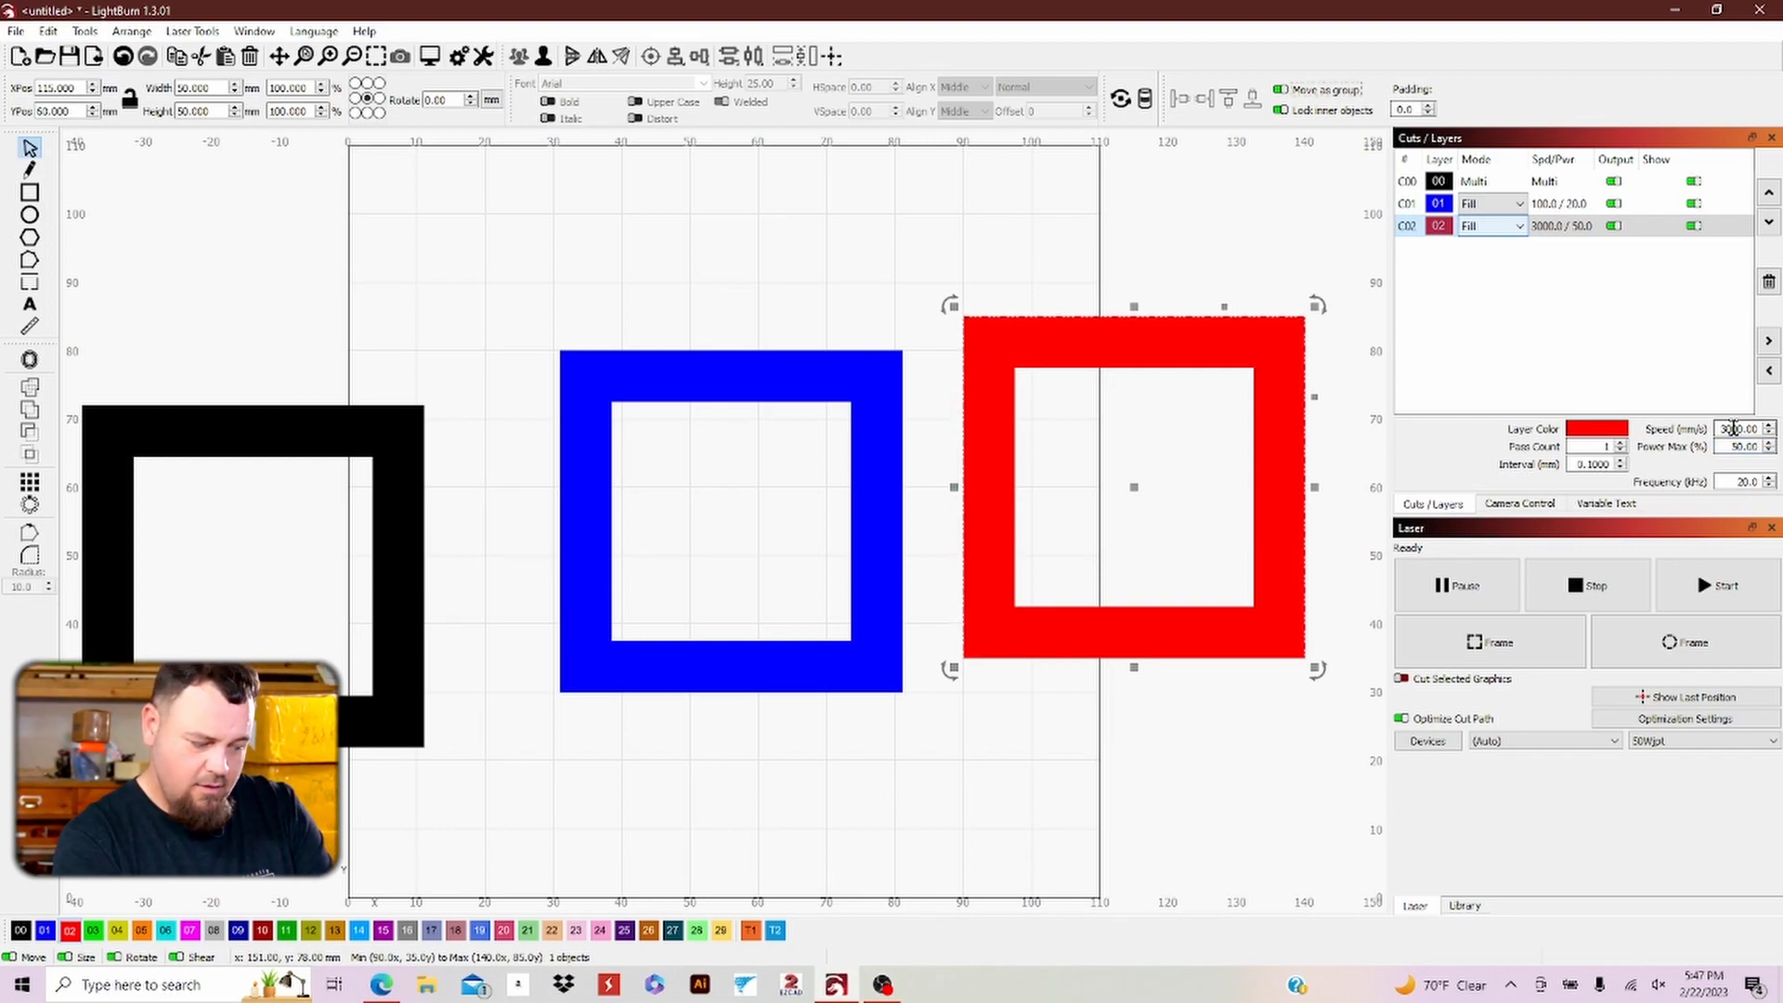
left_click_drag(1757, 483, 1720, 482)
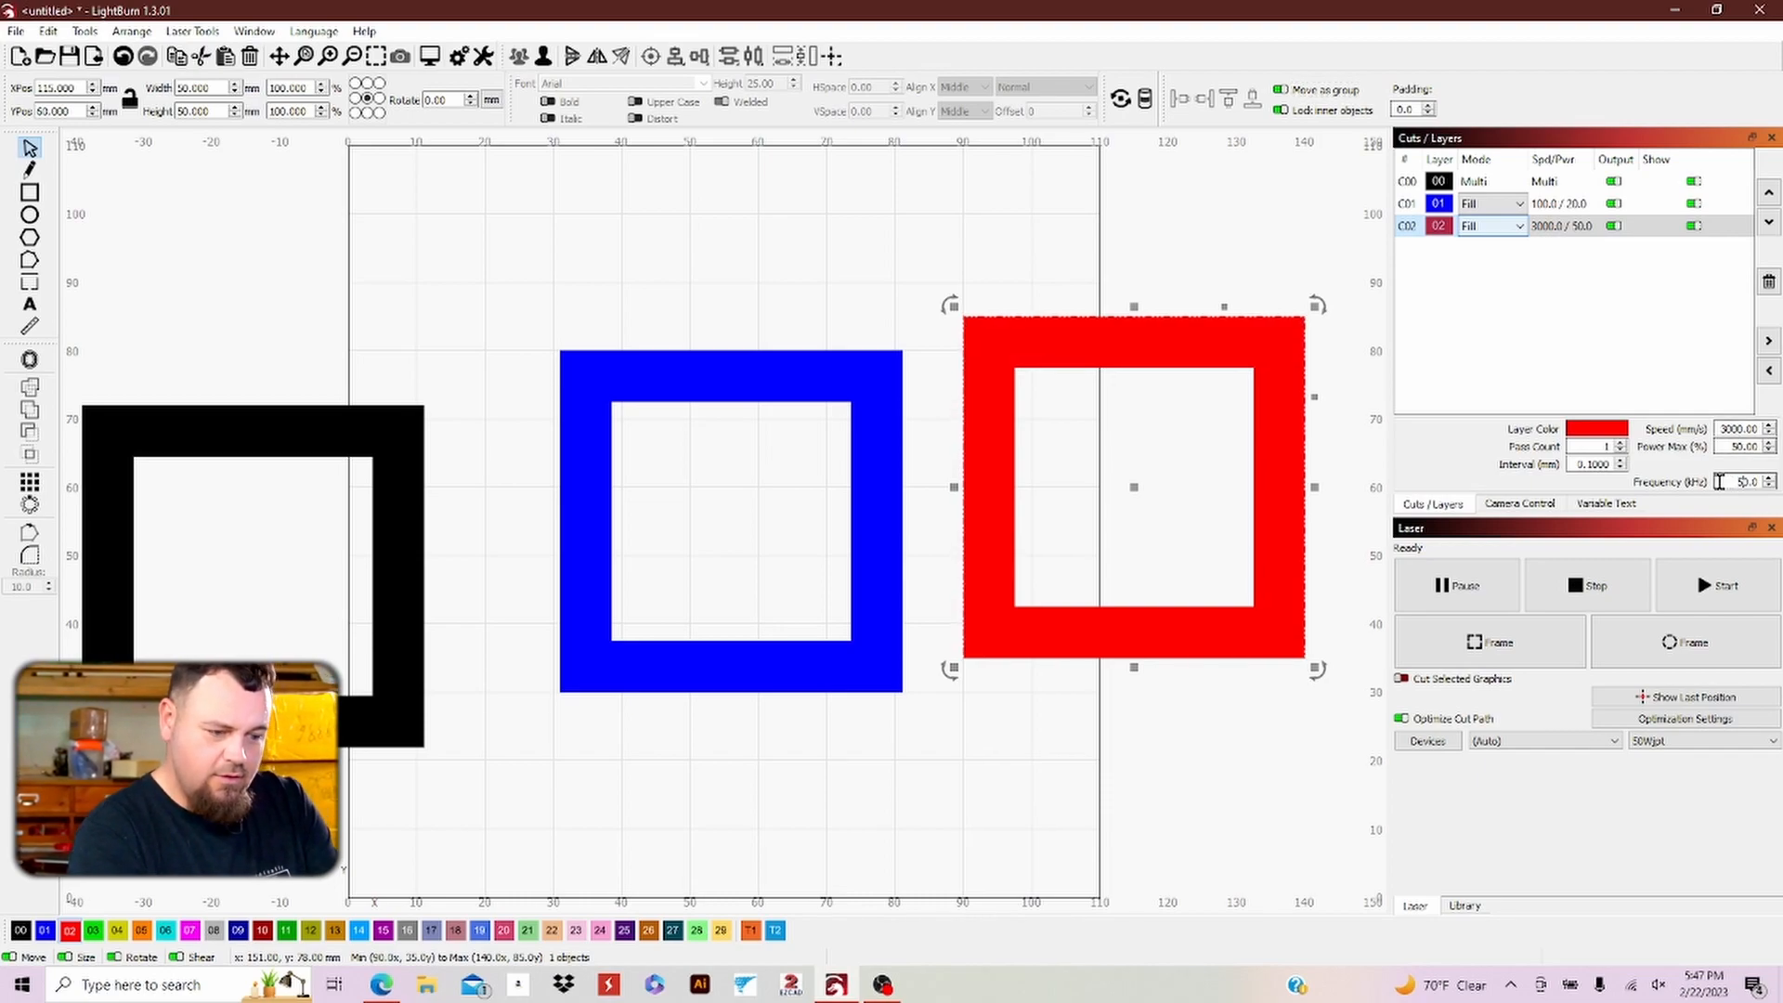
- Set blue layer C01's speed to 2000 mm/s, max power to 75% and frequency to 50 kHz
left_click(1538, 206)
double_click(1731, 428)
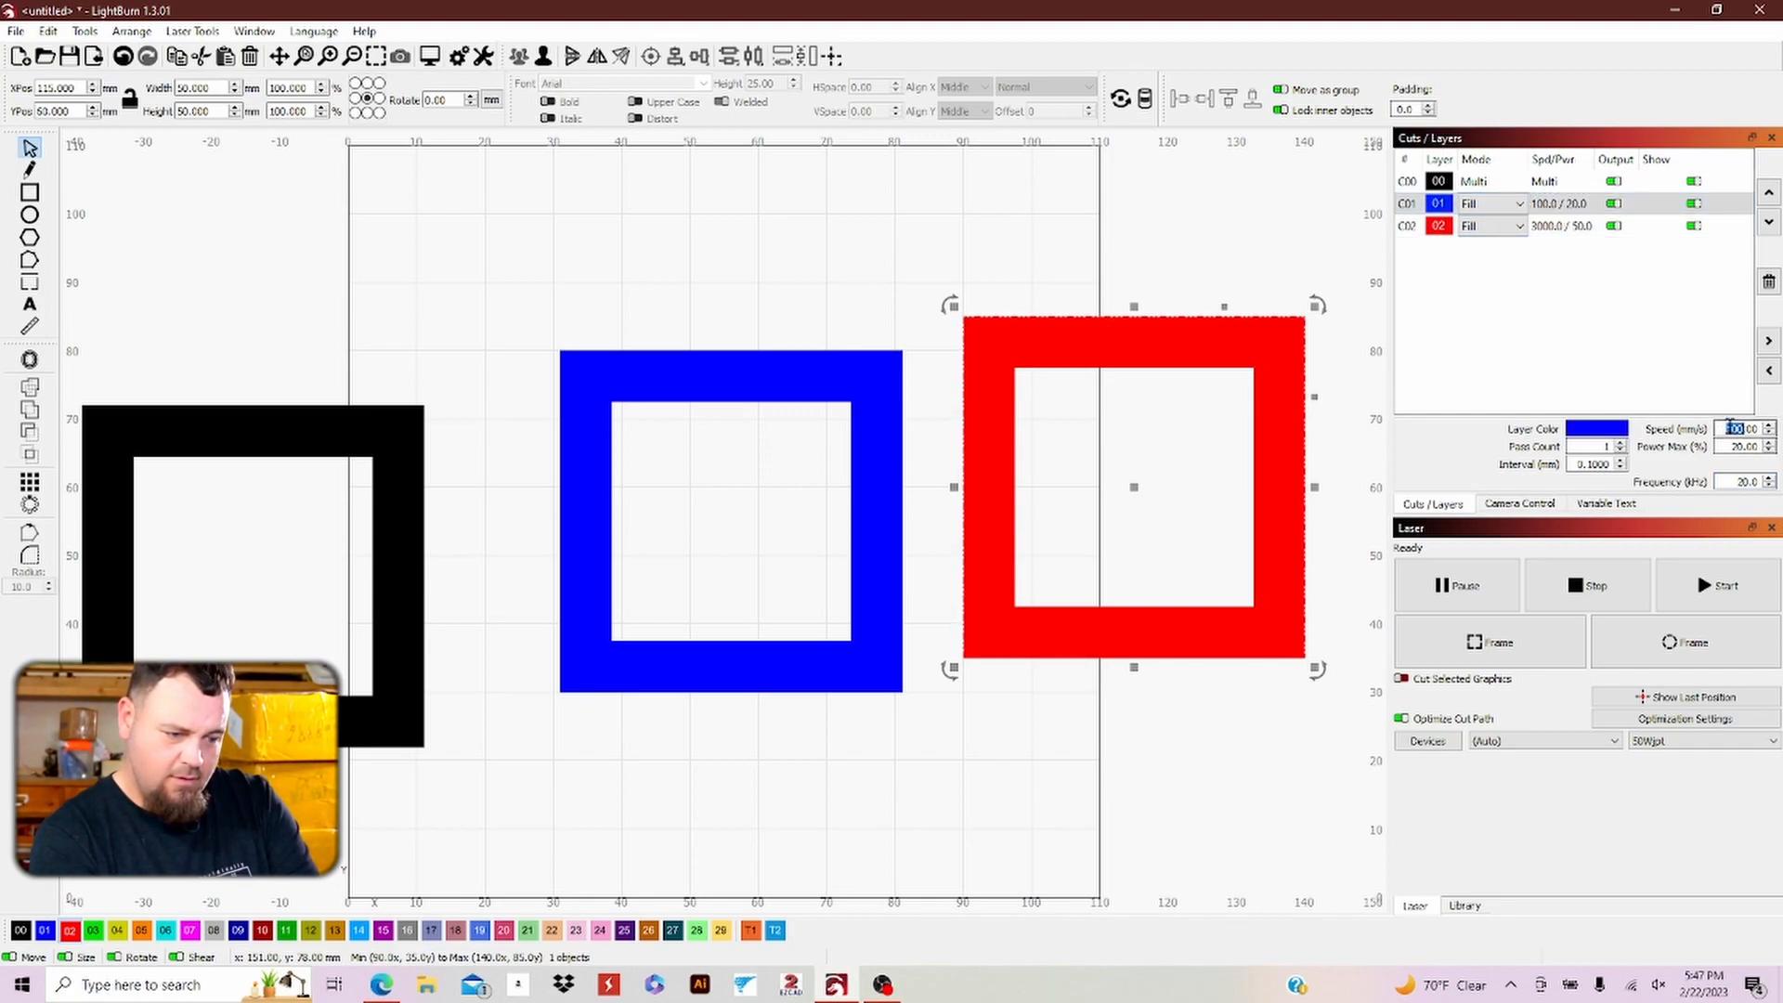
type("2000")
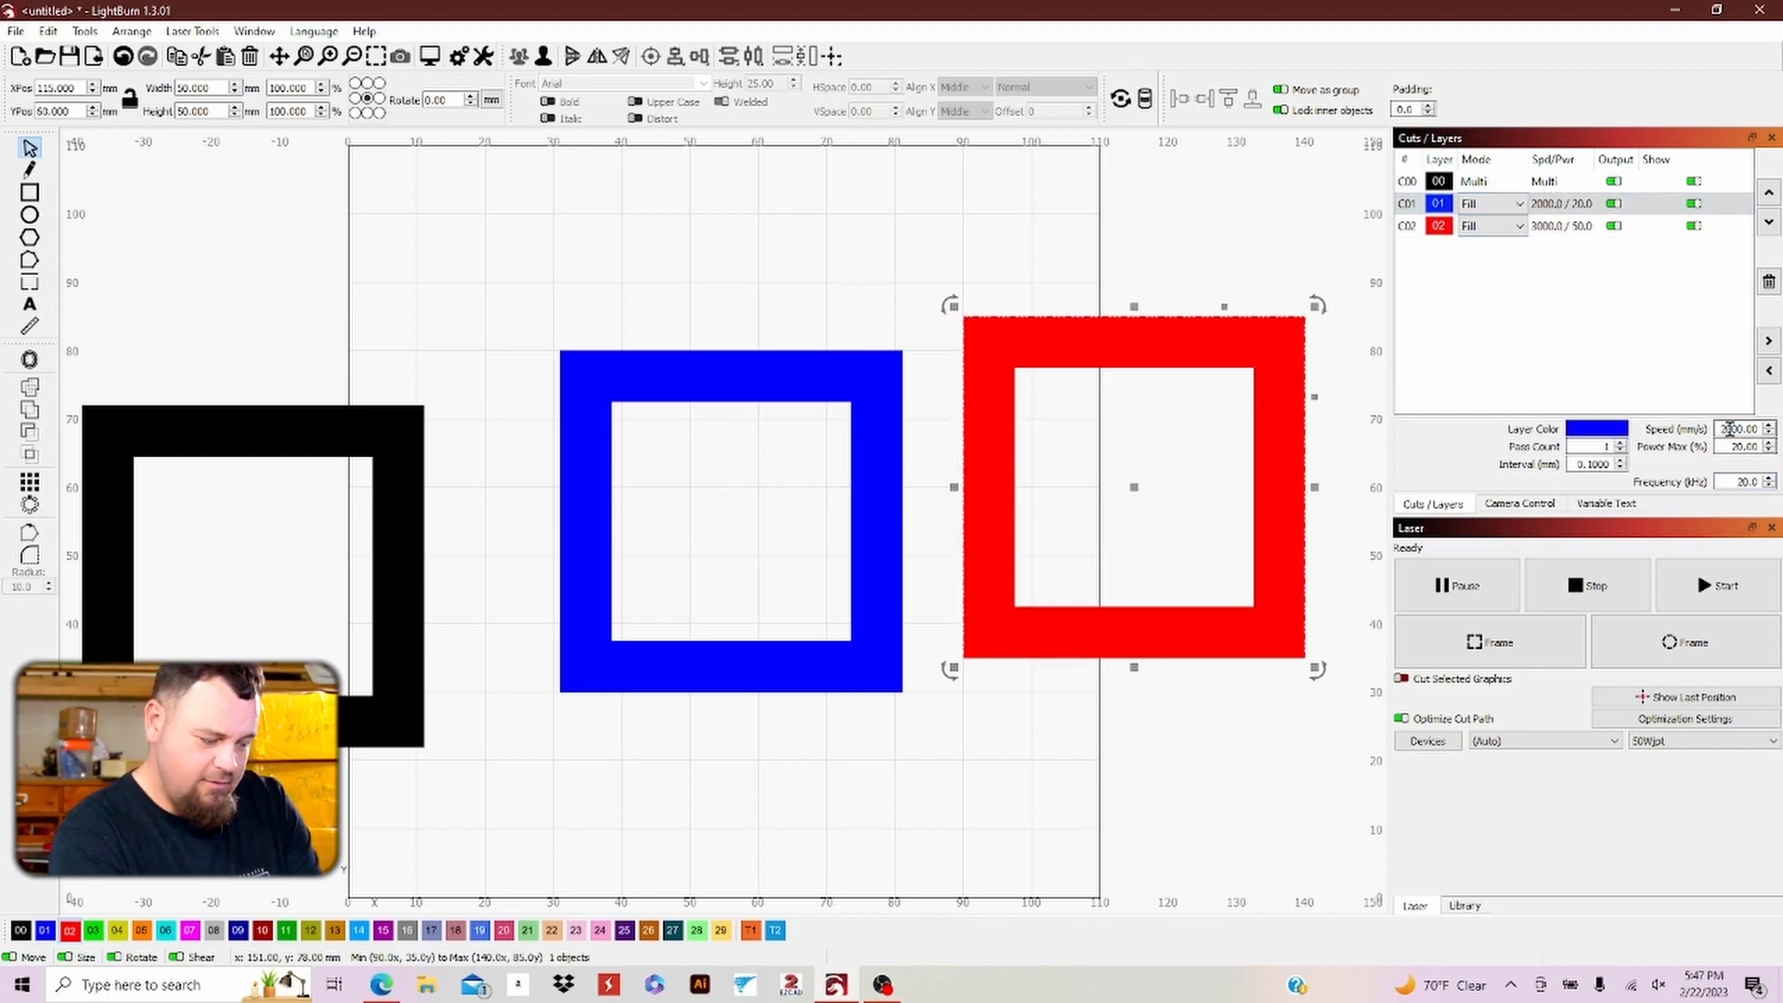
key("Tab")
type("7")
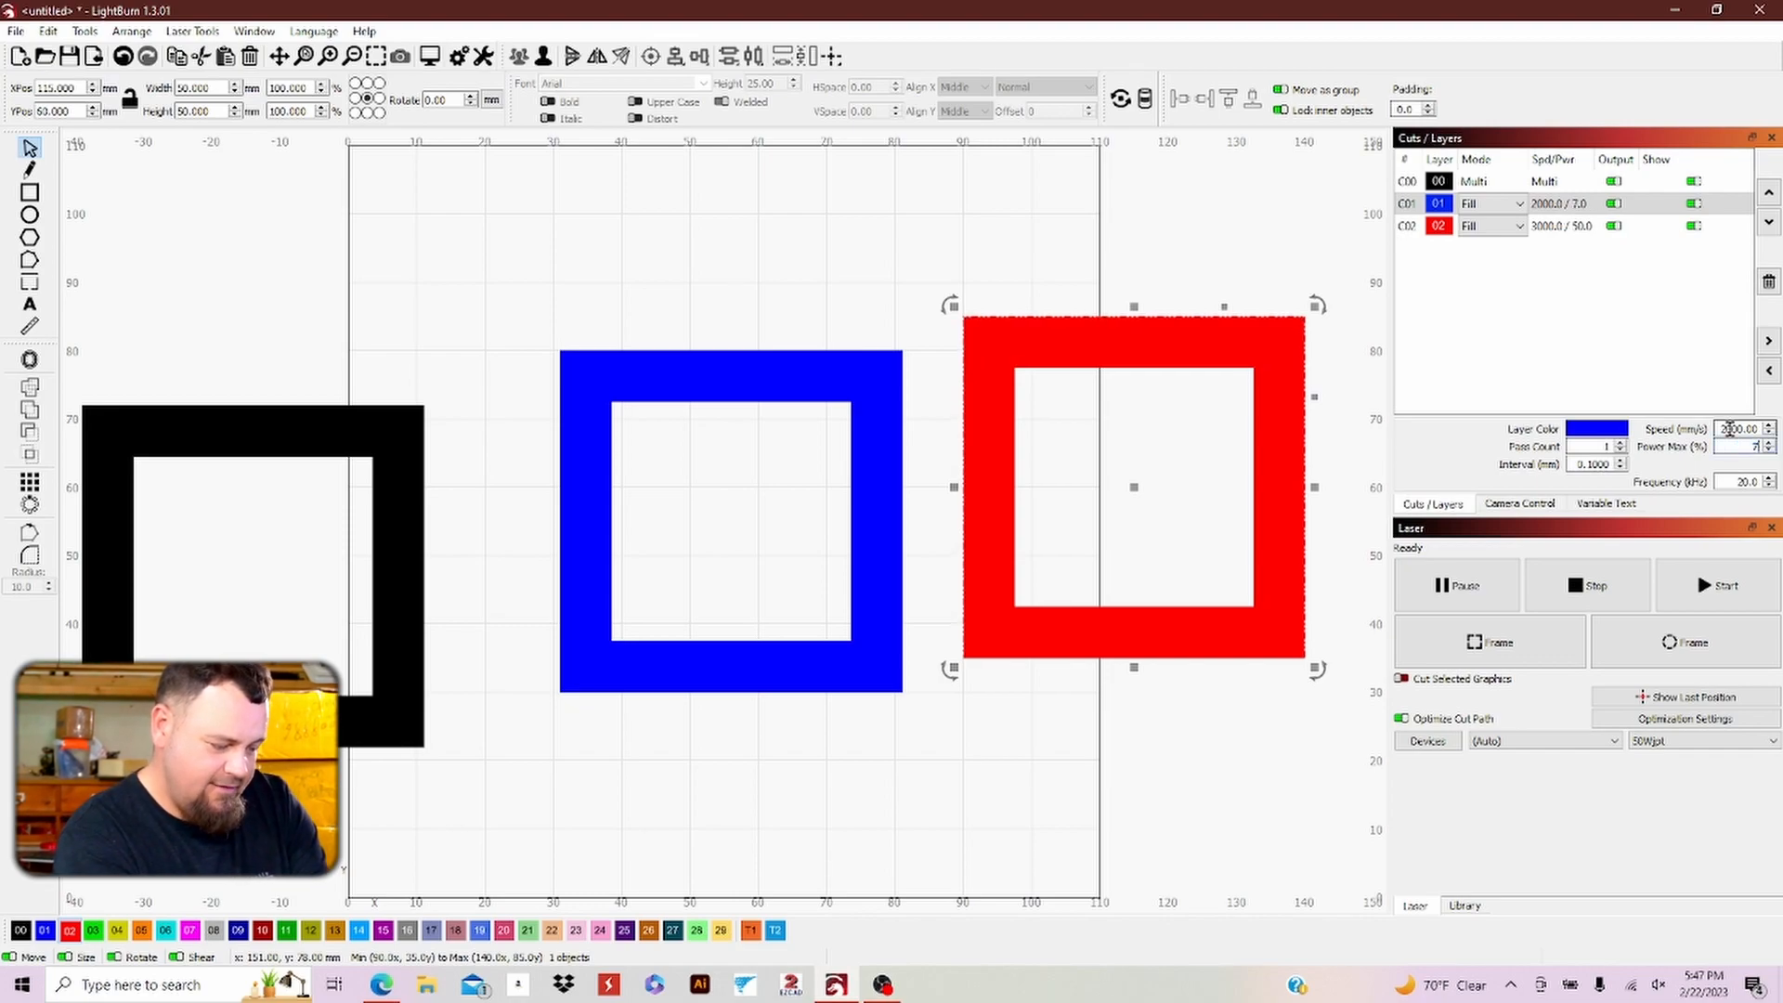
left_click(1746, 480)
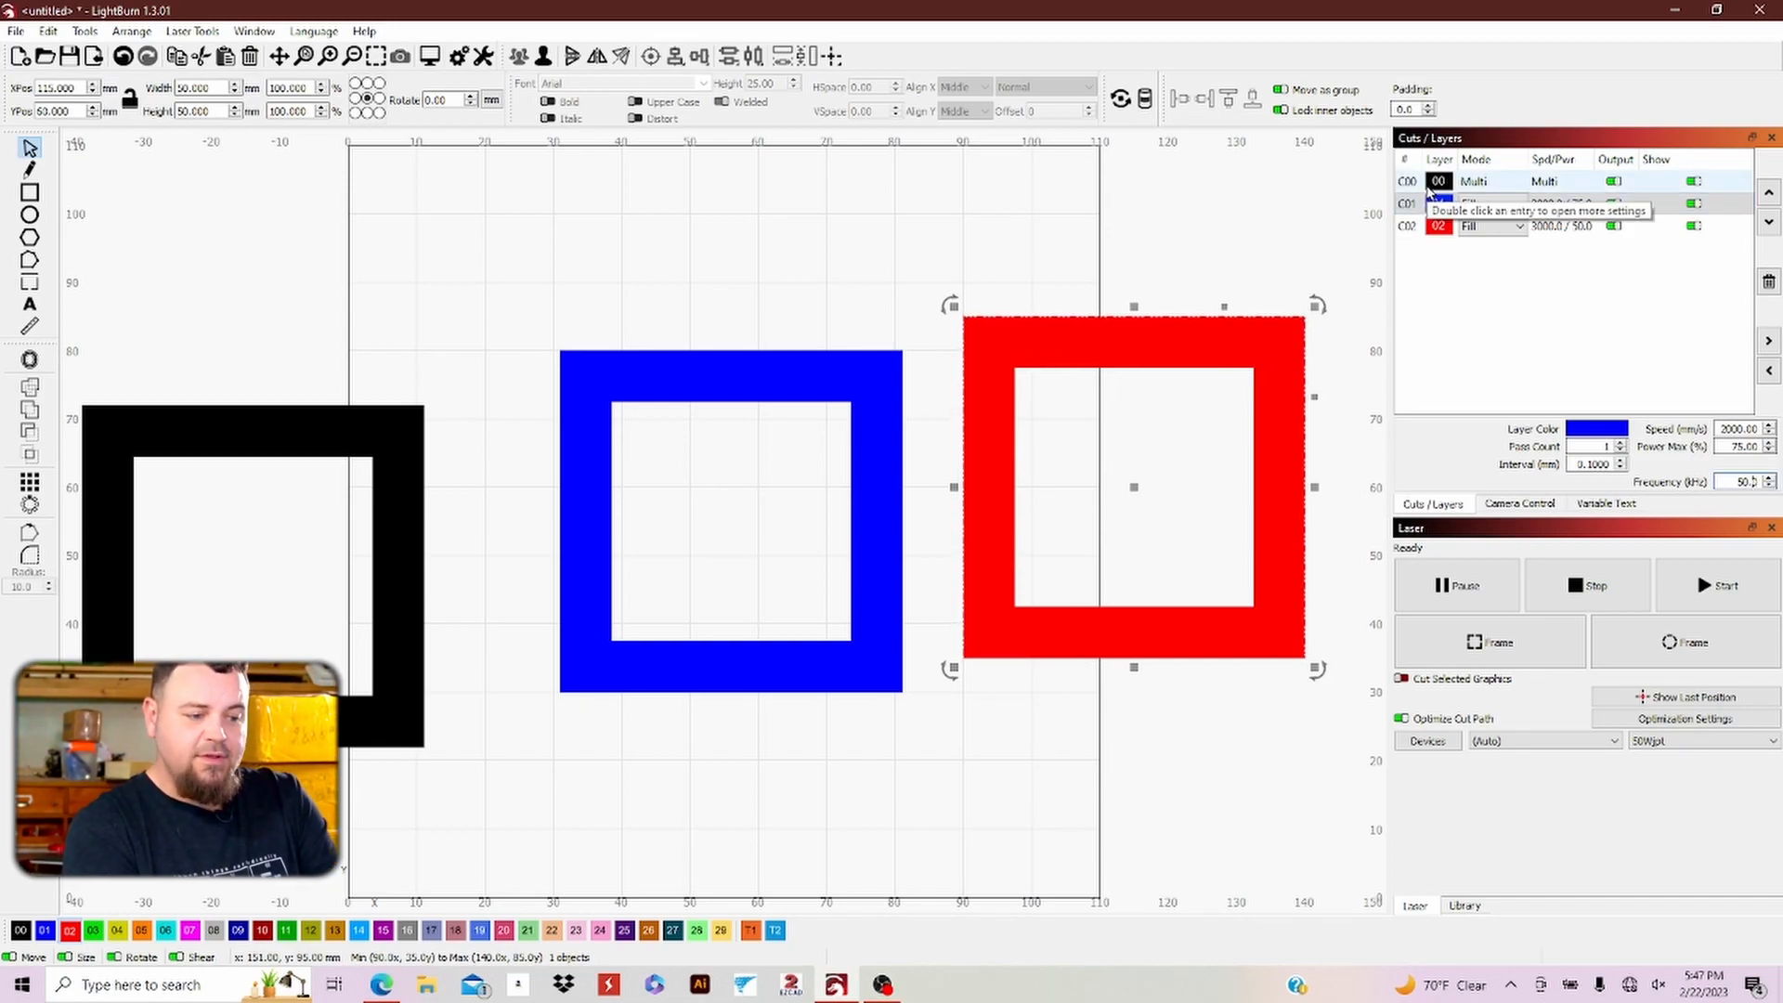
- Delete the "sweep" and second Fill sub-layers from black layer C00, leaving only its first Fill sub-layer
left_click(1428, 184)
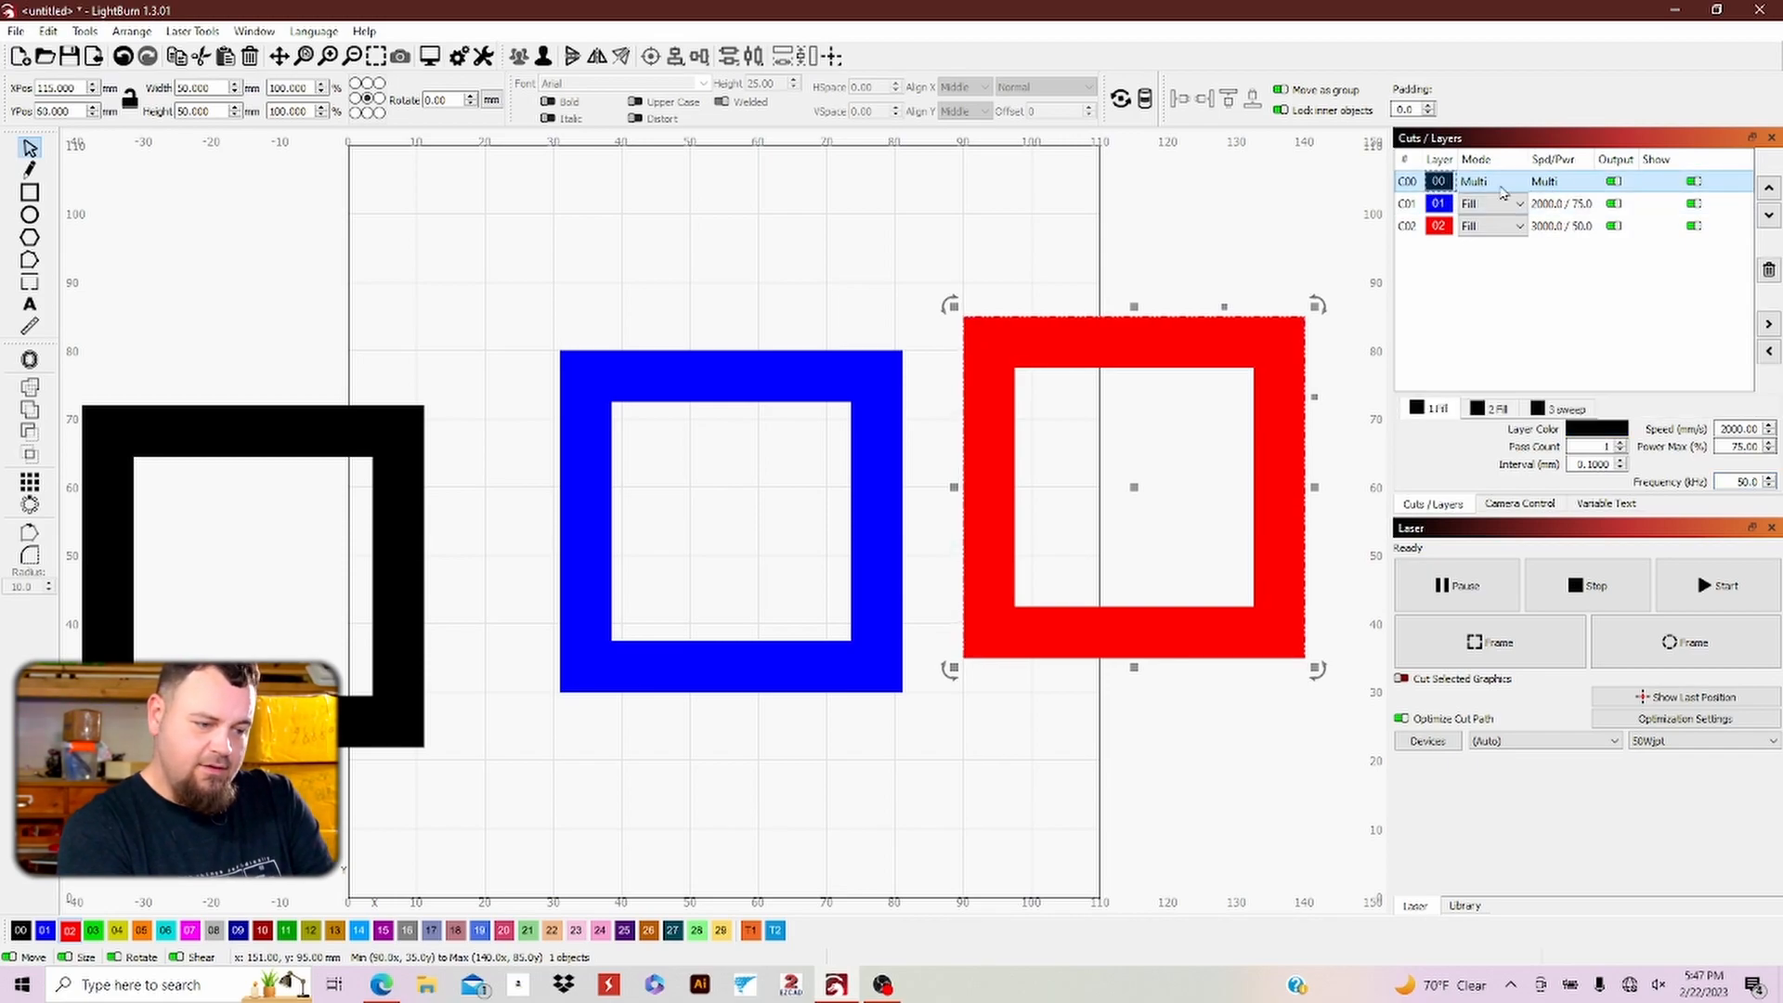
double_click(1409, 184)
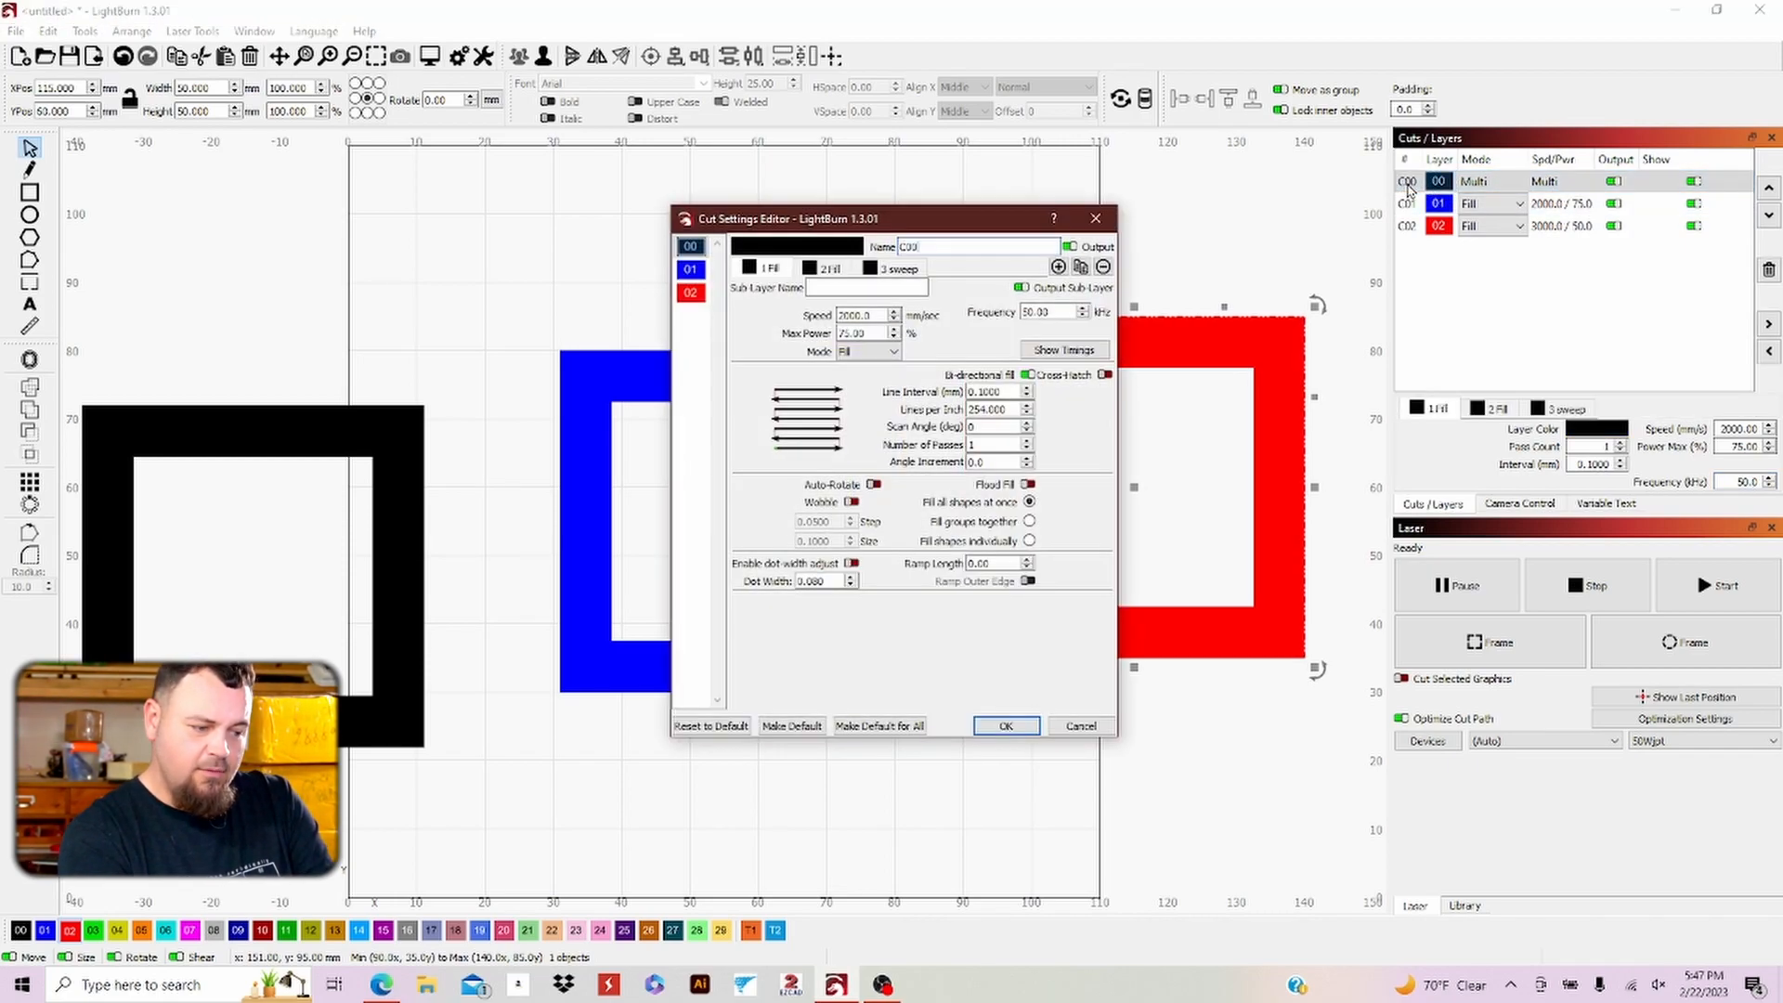
left_click(899, 272)
left_click(1103, 267)
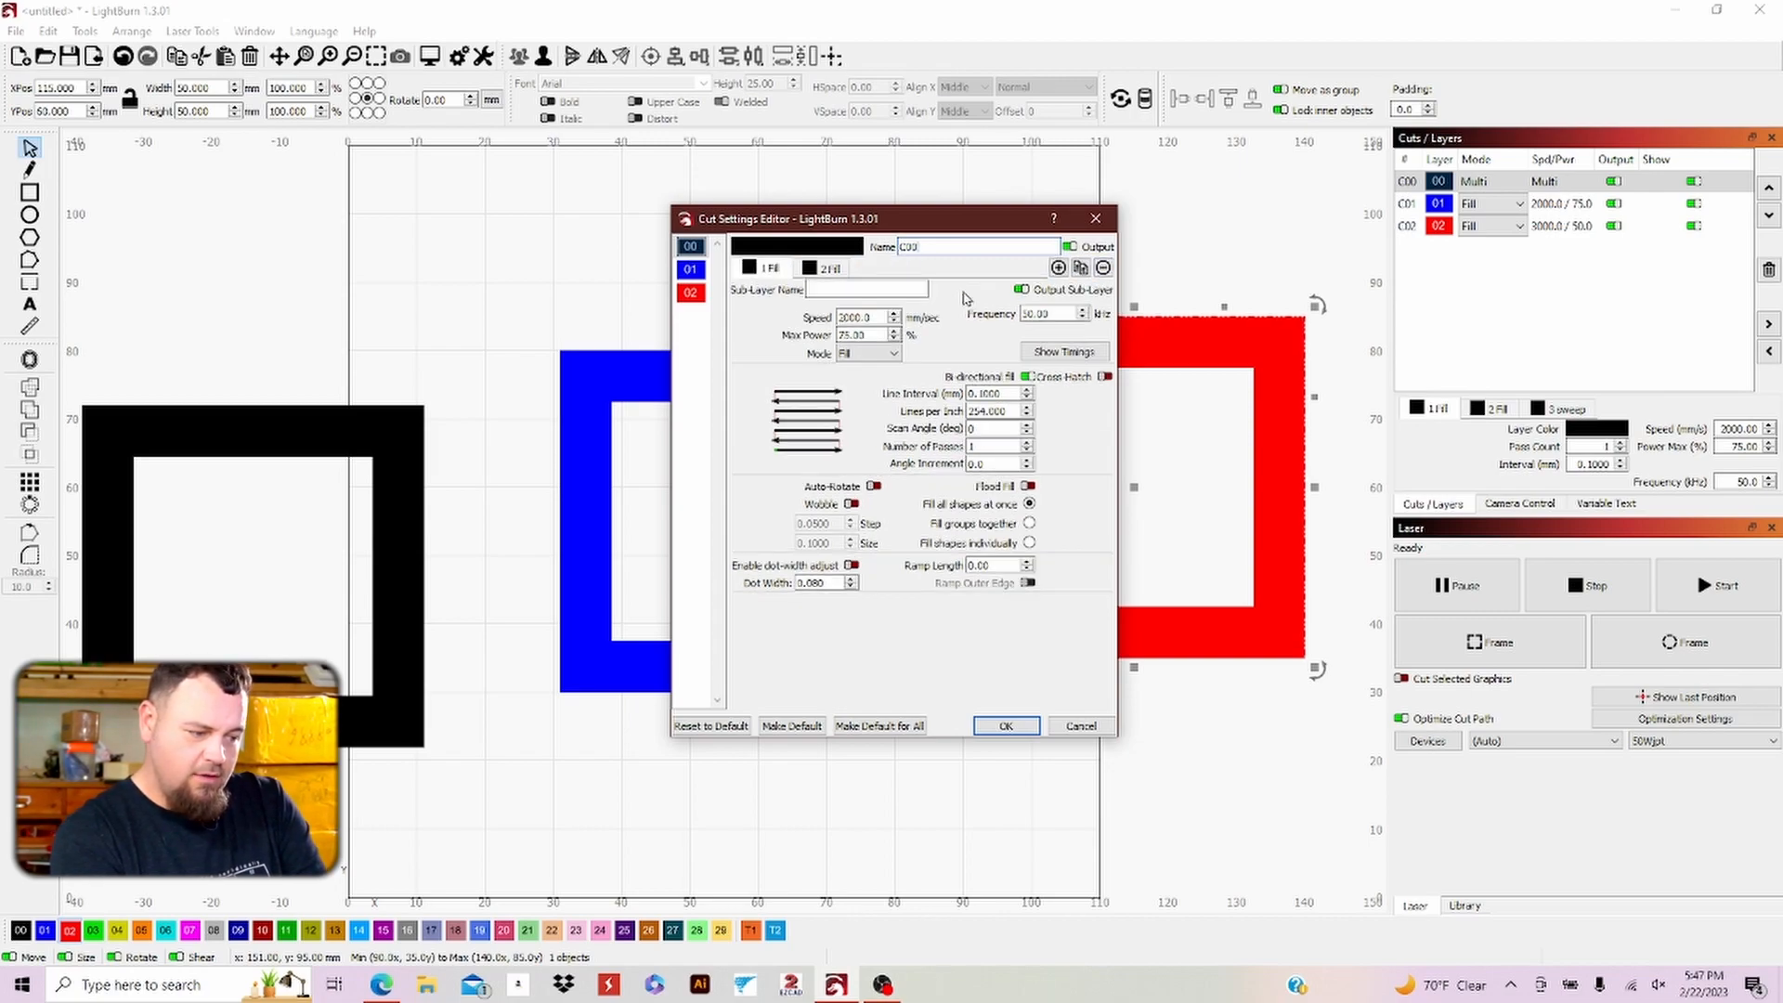
left_click(834, 271)
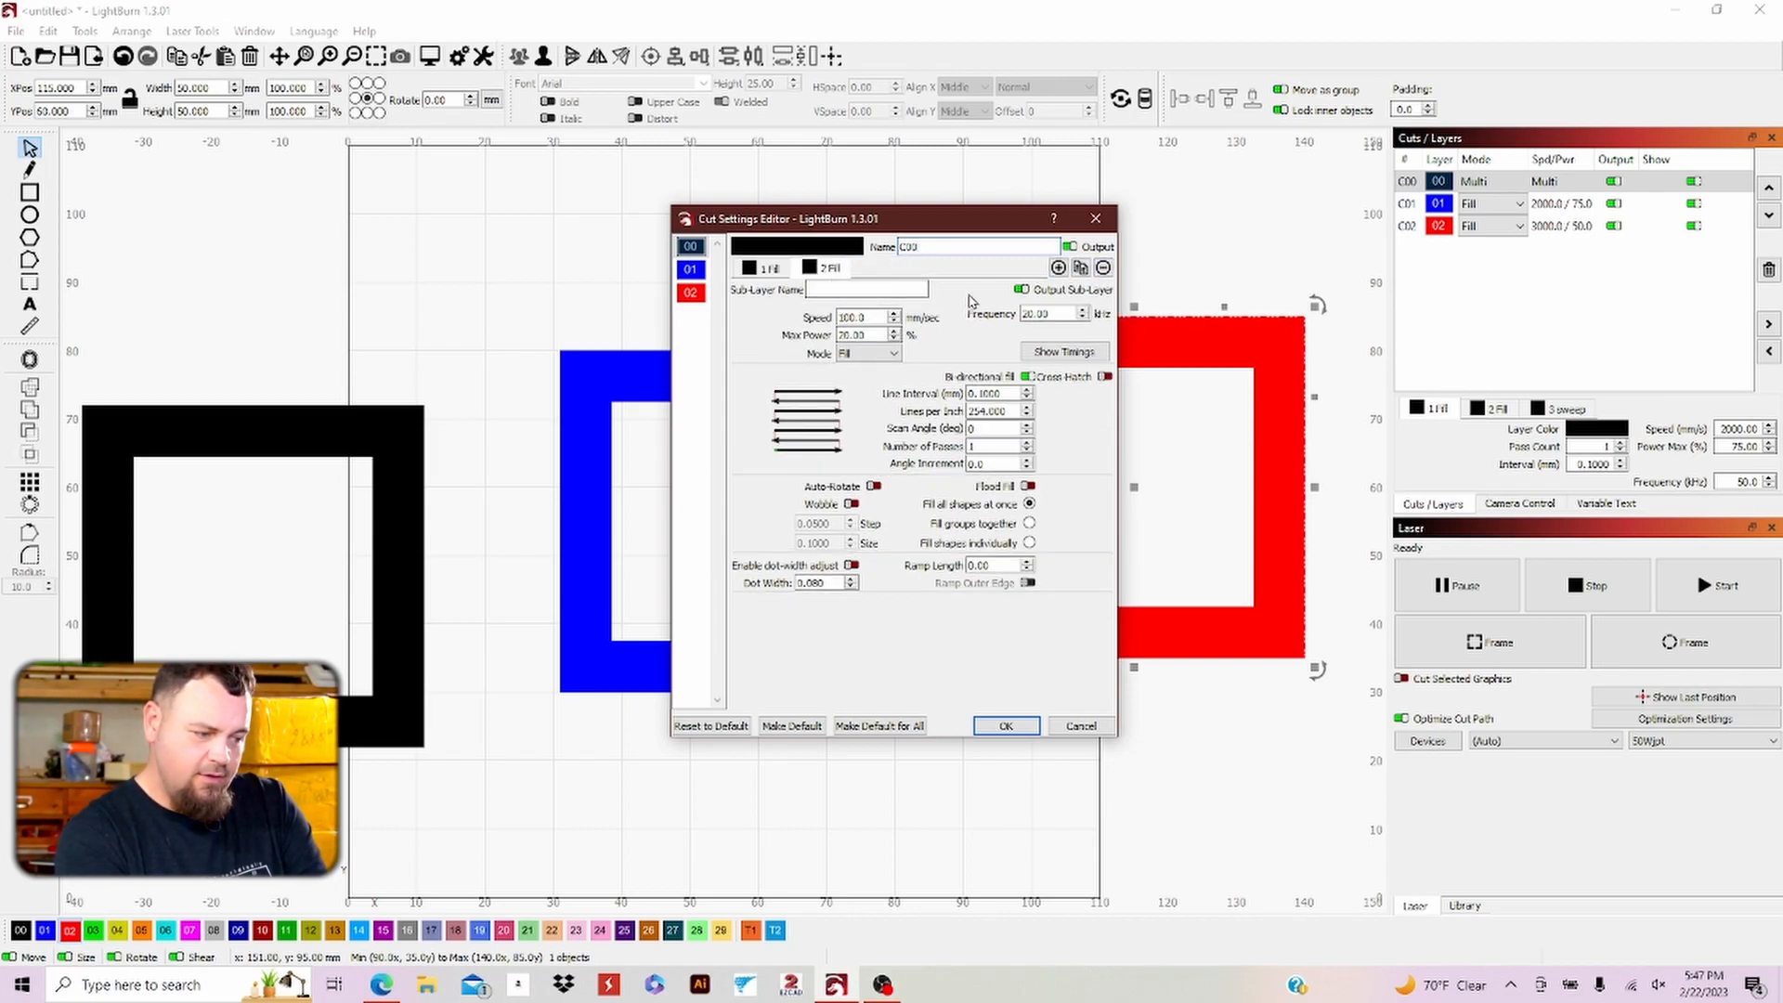
left_click(1103, 267)
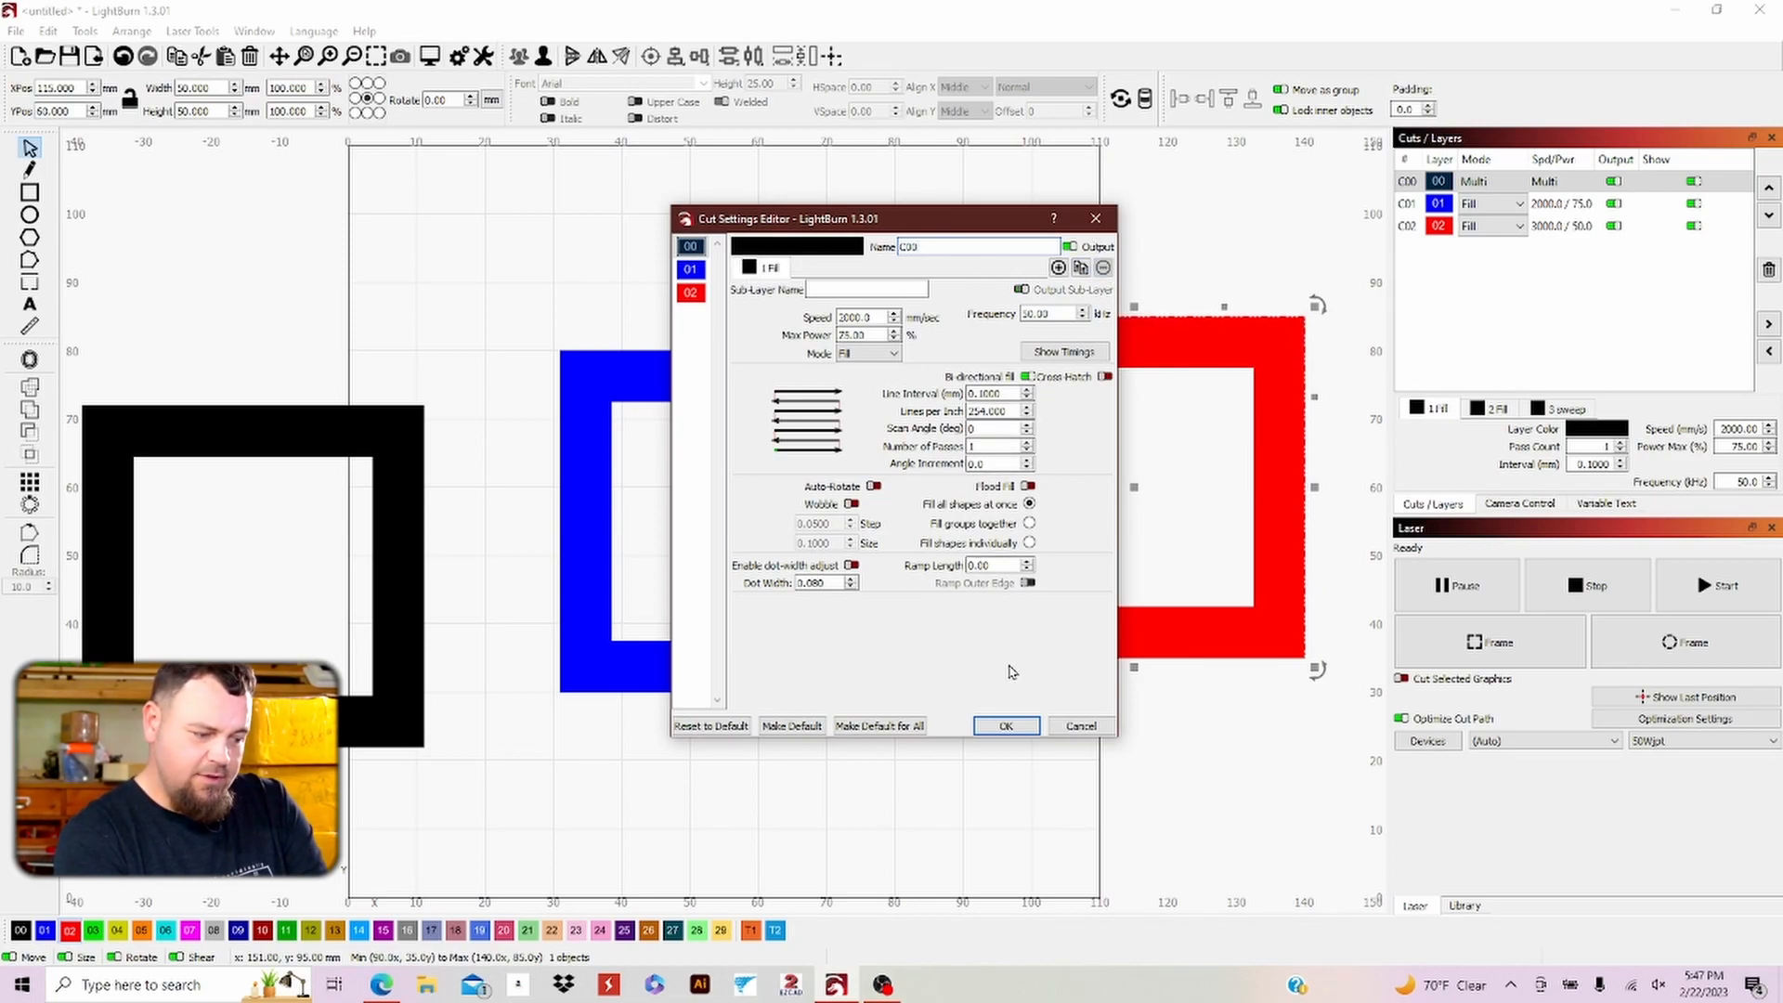
left_click(1003, 726)
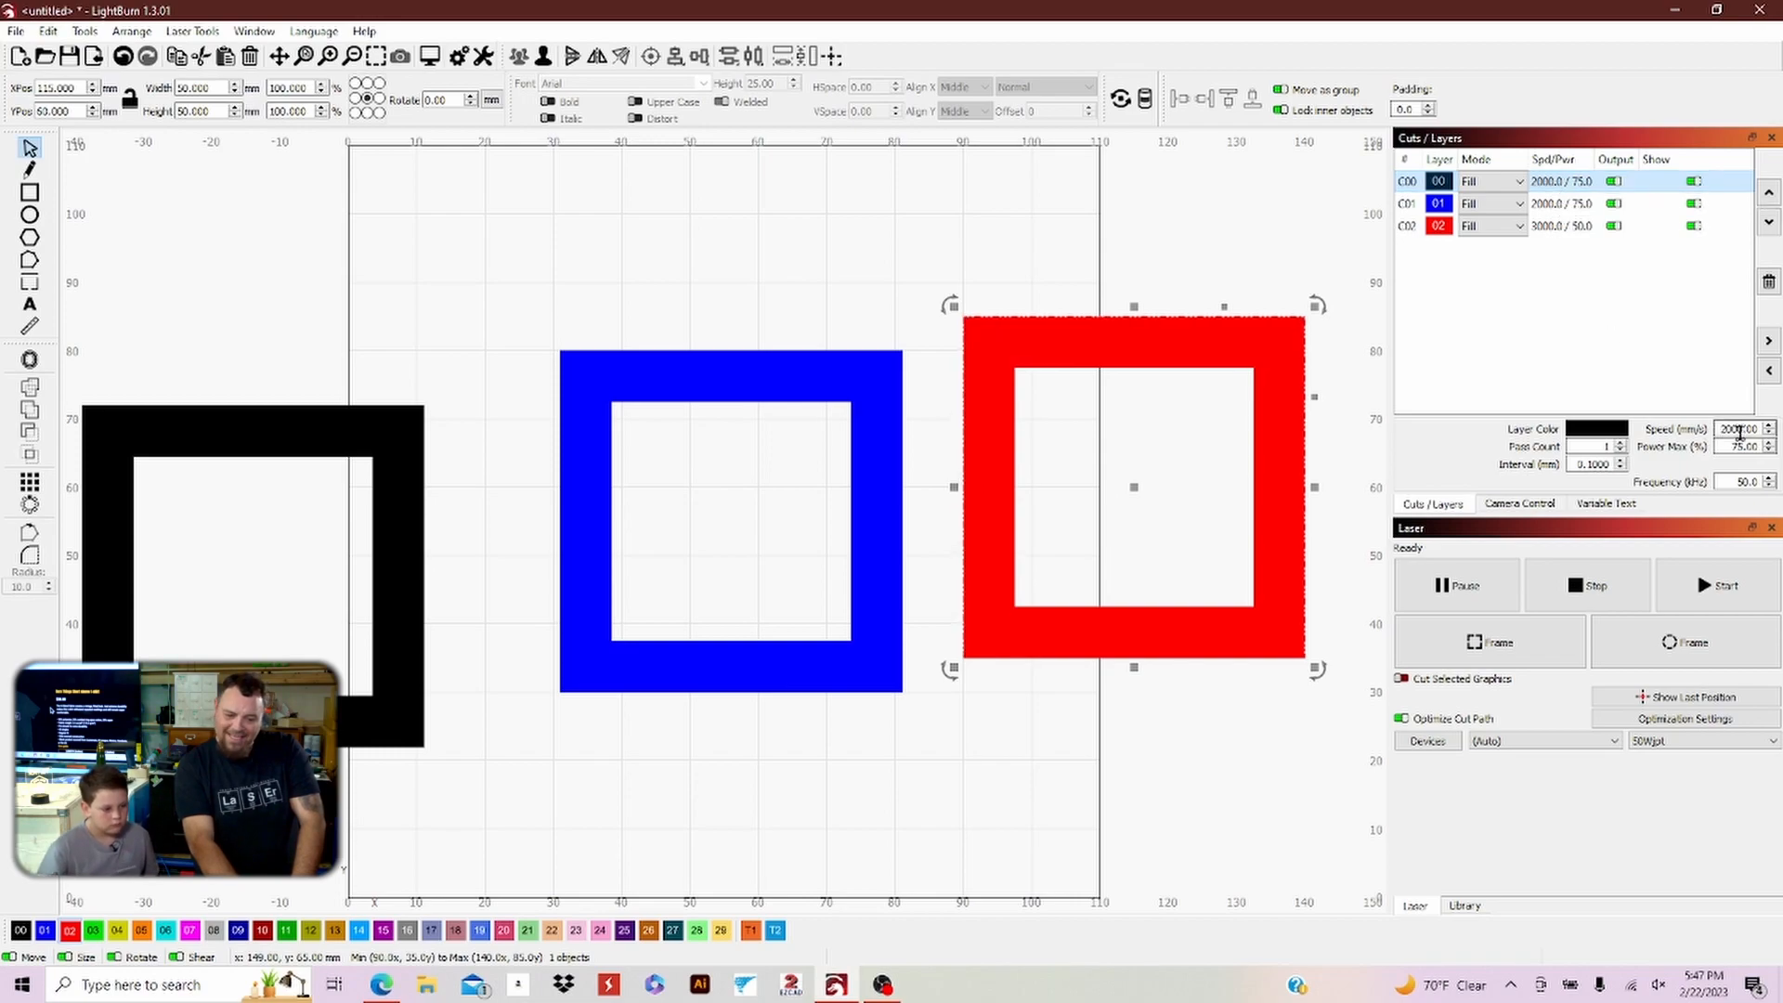
- Set black layer C00's speed to 1000 mm/s and its max power to 100%
left_click_drag(1755, 432, 1697, 435)
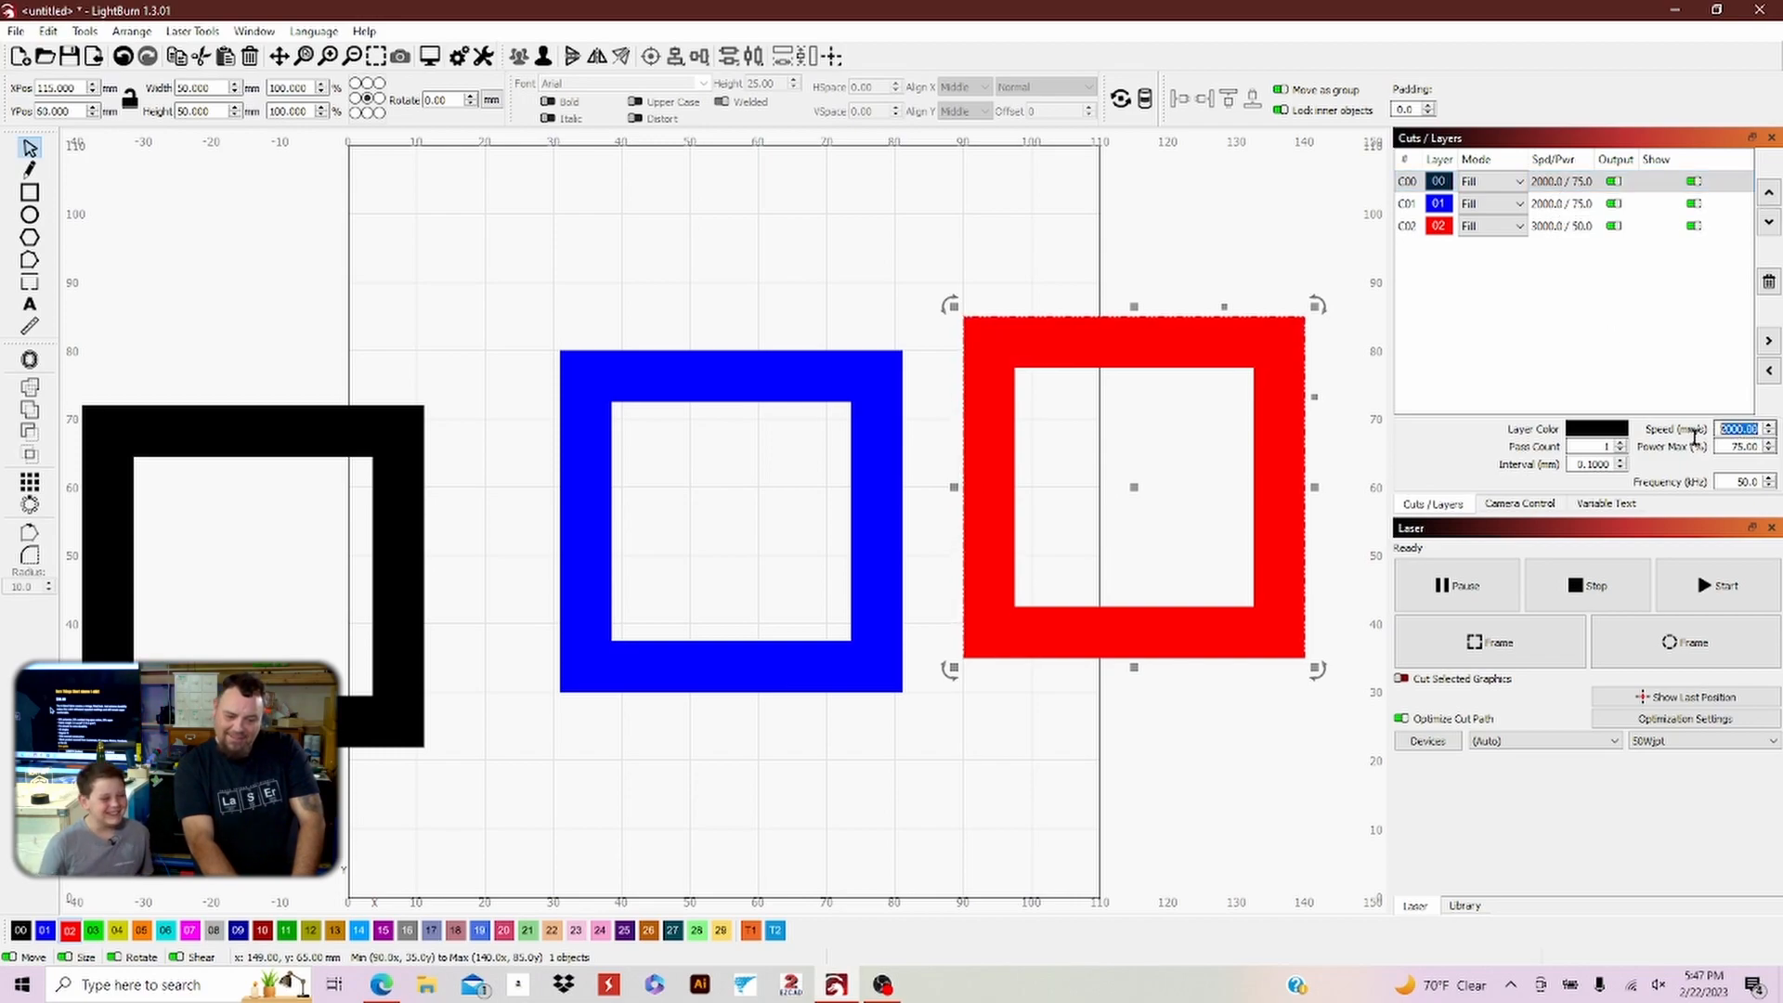
type("1000")
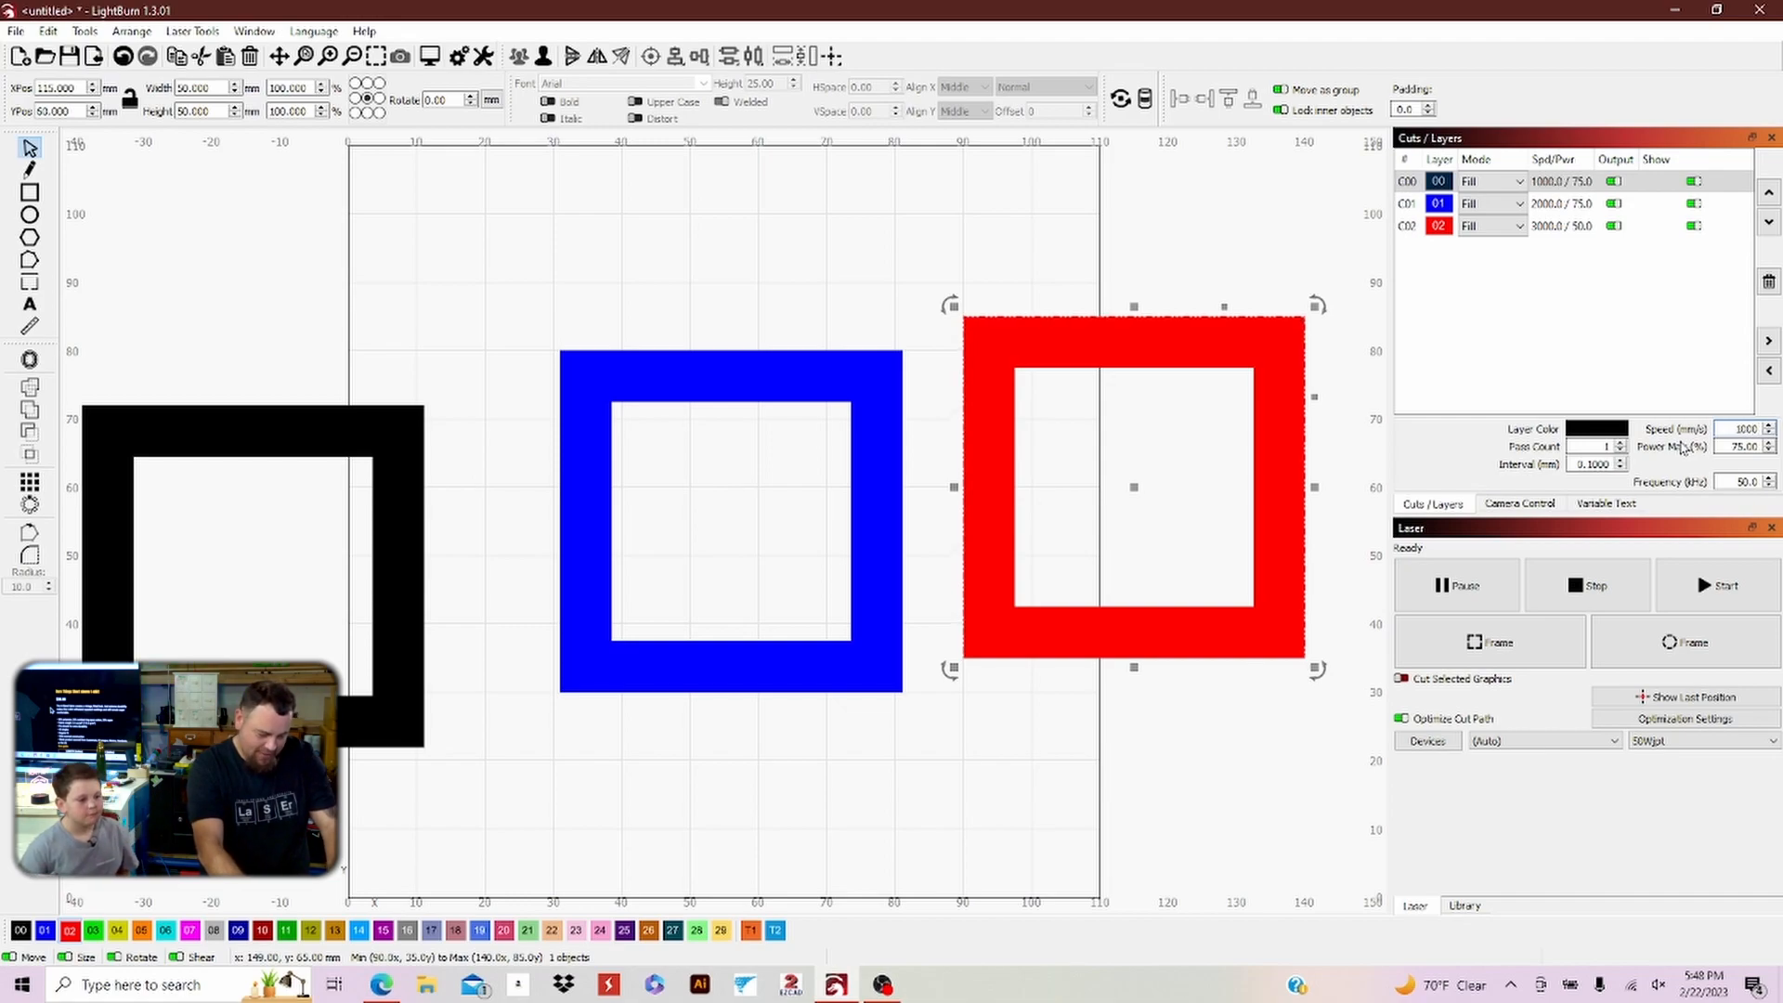
key("Tab")
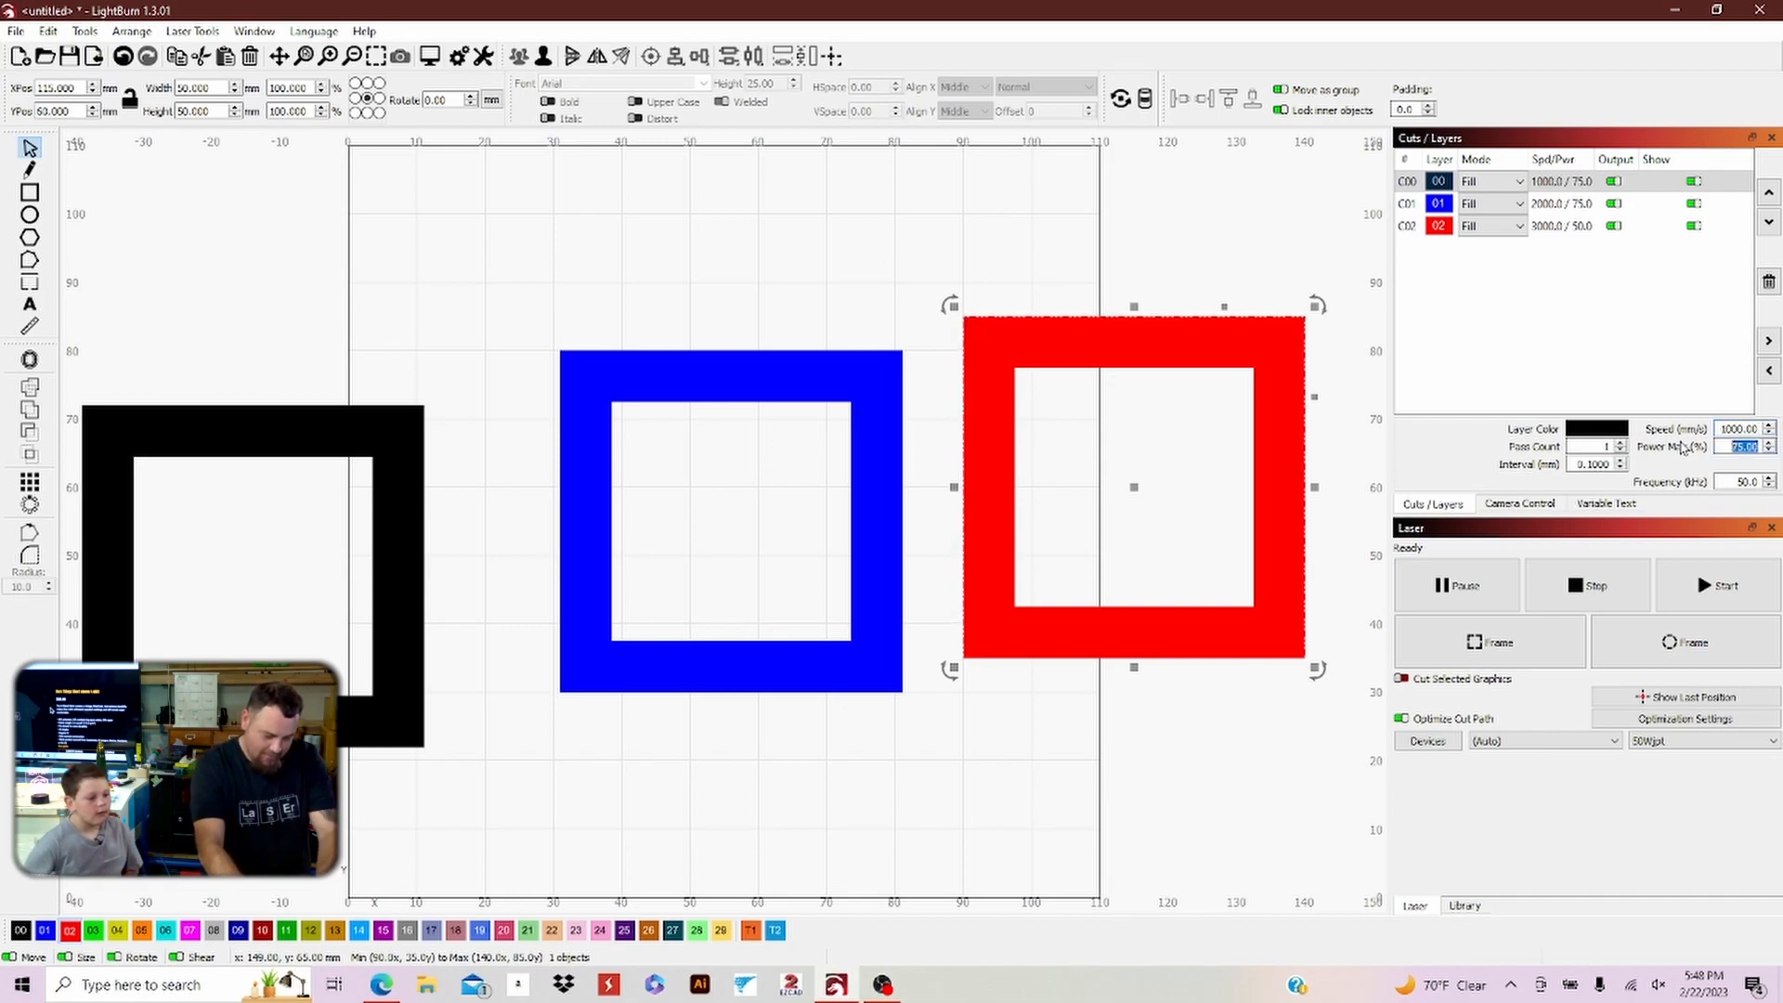
type("100")
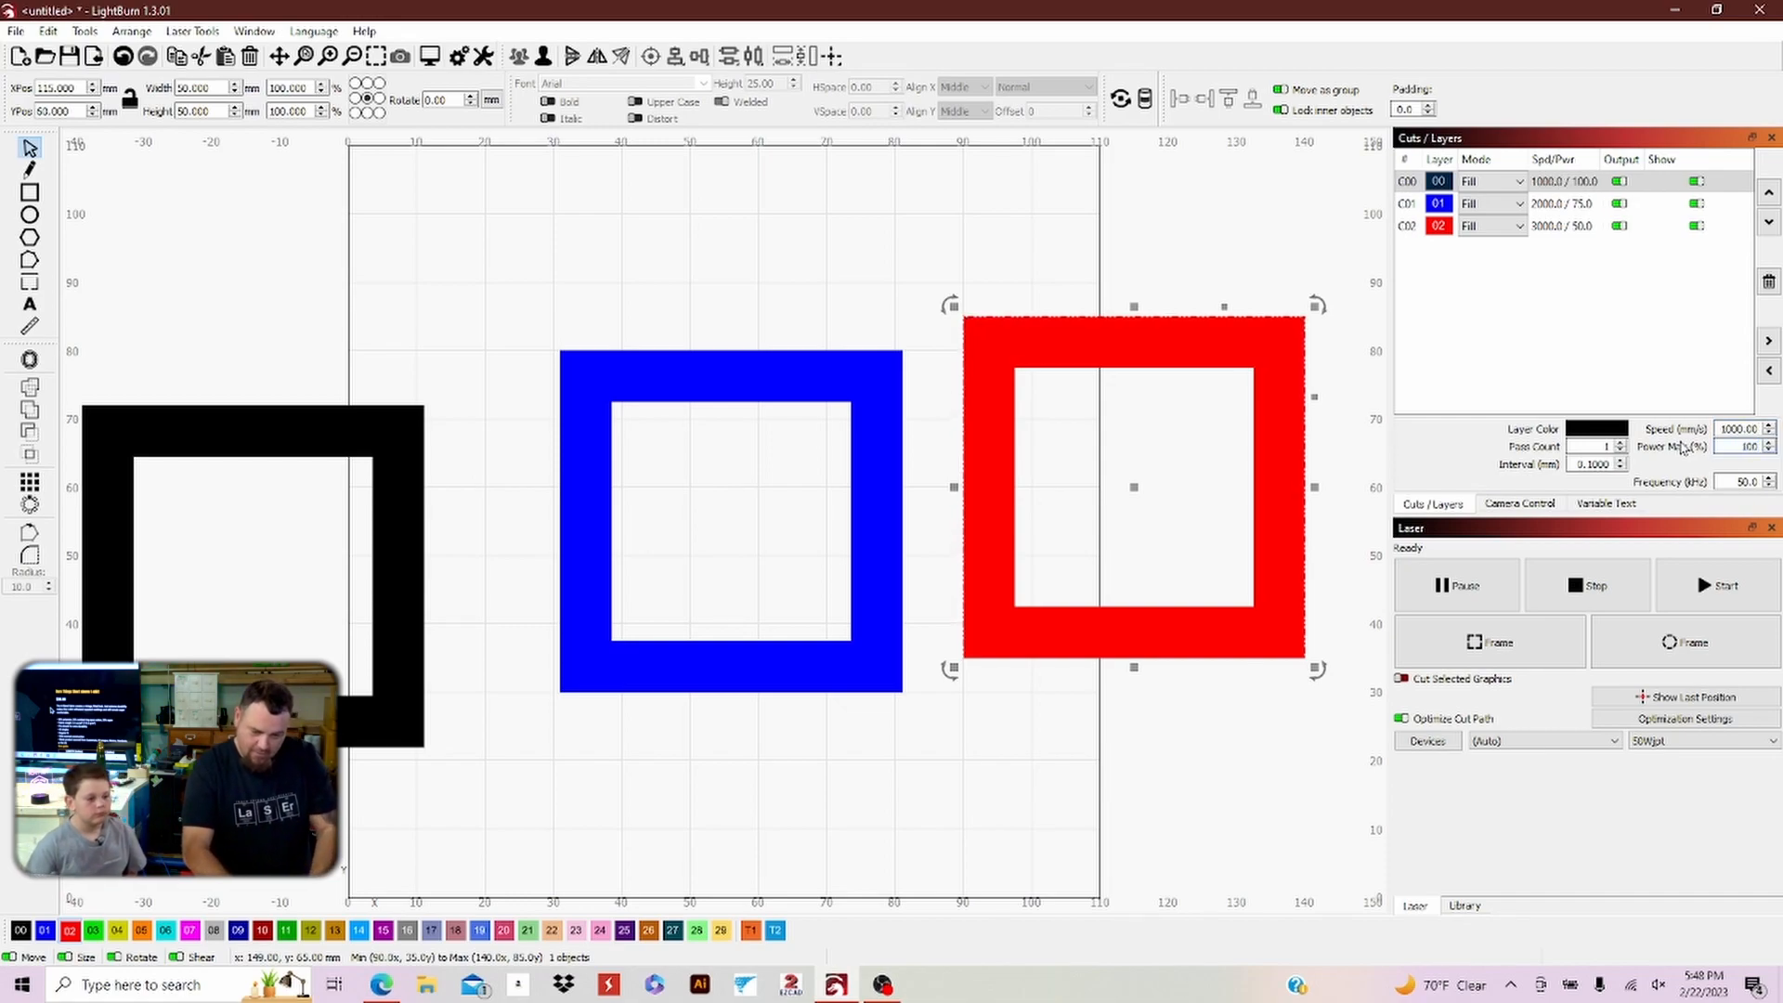
left_click(1287, 287)
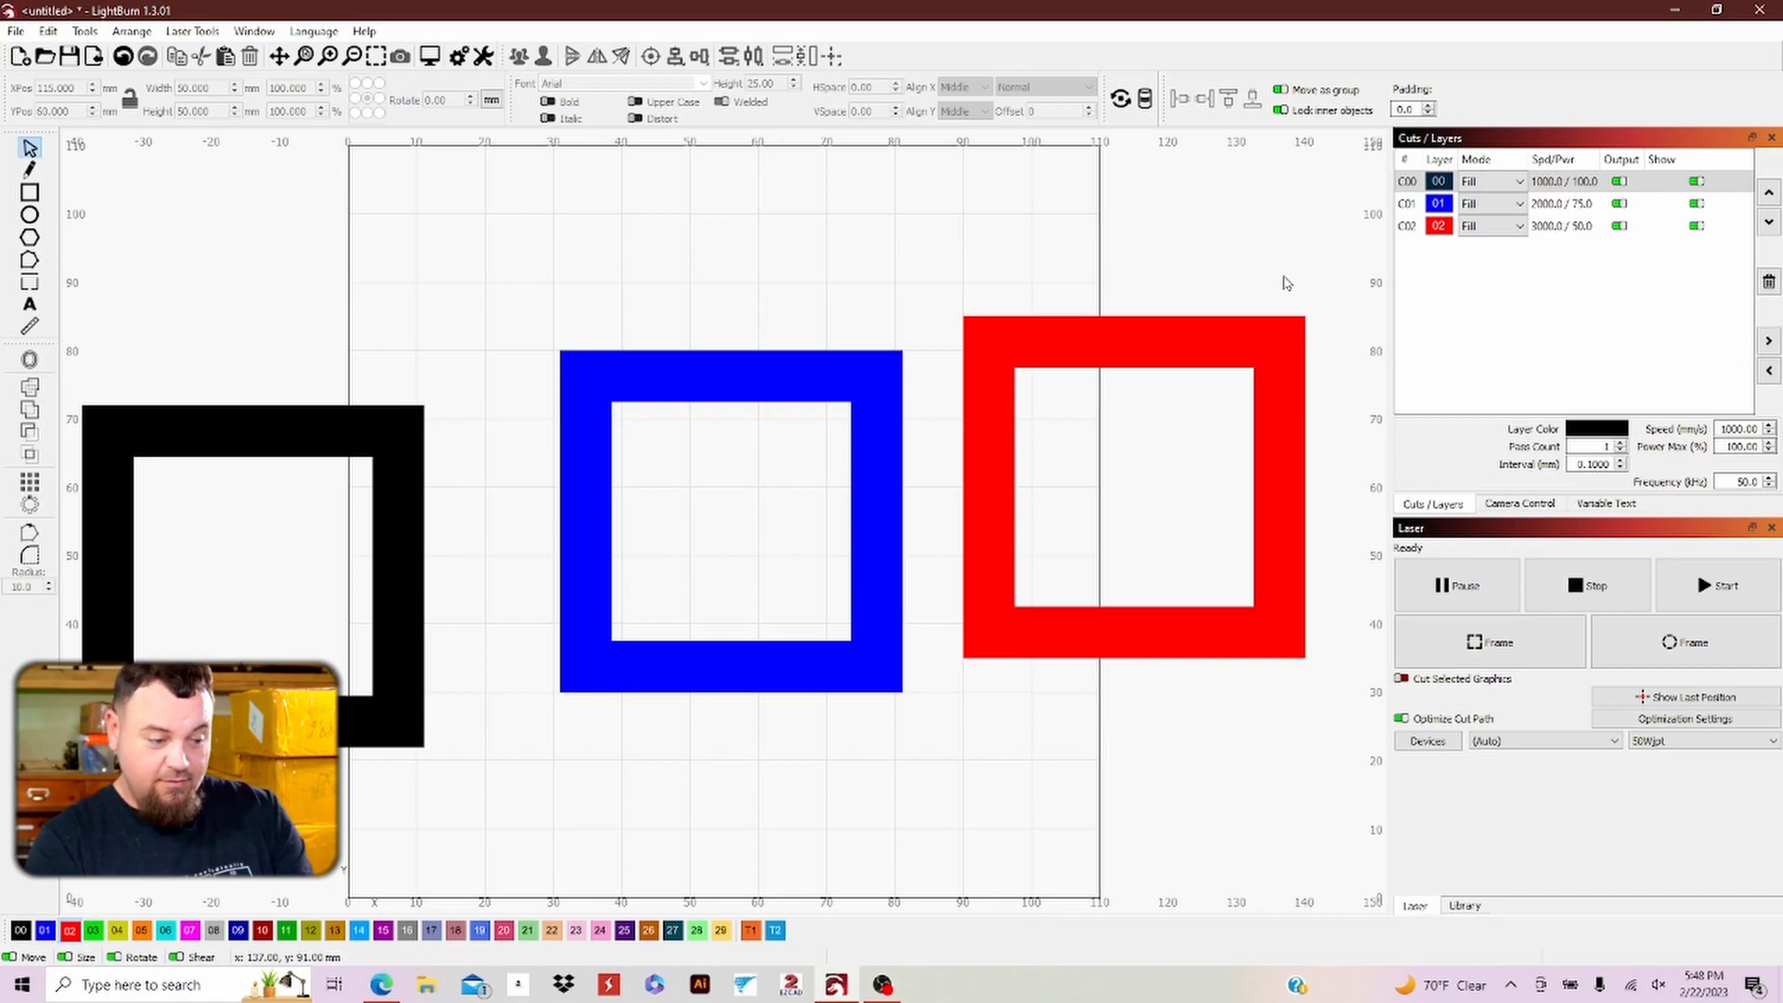
- Center the black, blue and red frames on the work area so they stack exactly, and select all three
left_click(375, 513)
key("p")
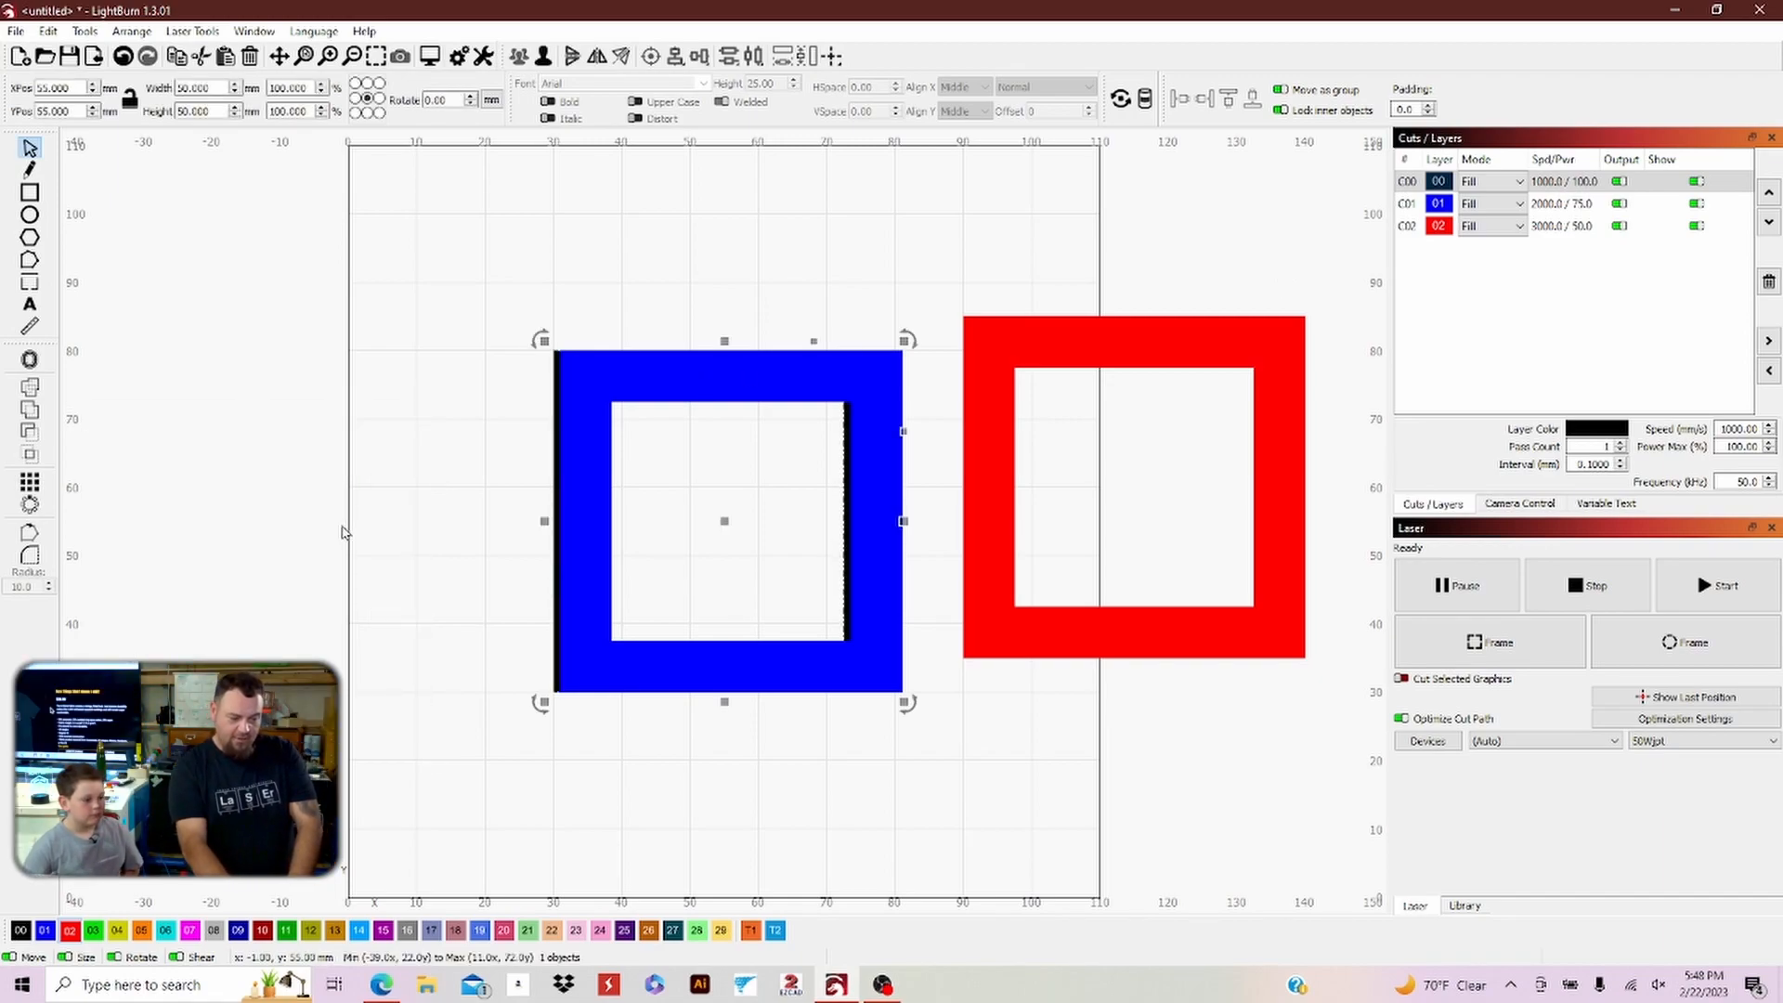
left_click(586, 564)
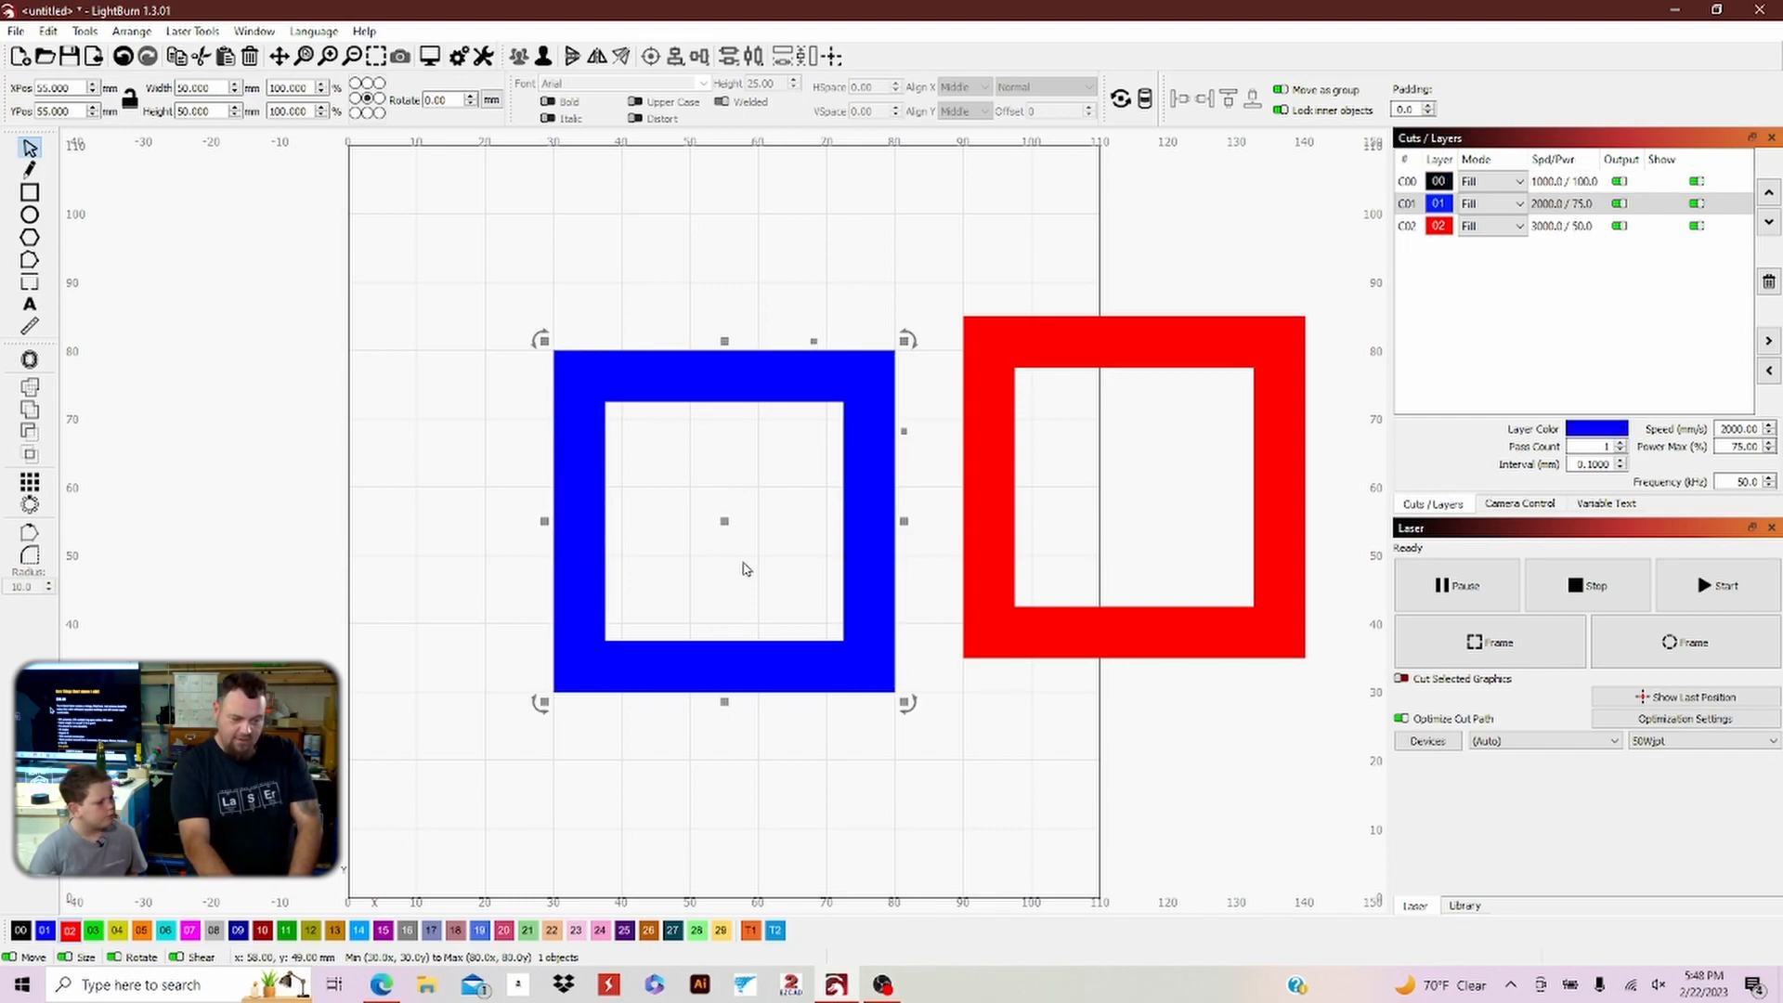
left_click_drag(1074, 558, 1111, 670)
key("p")
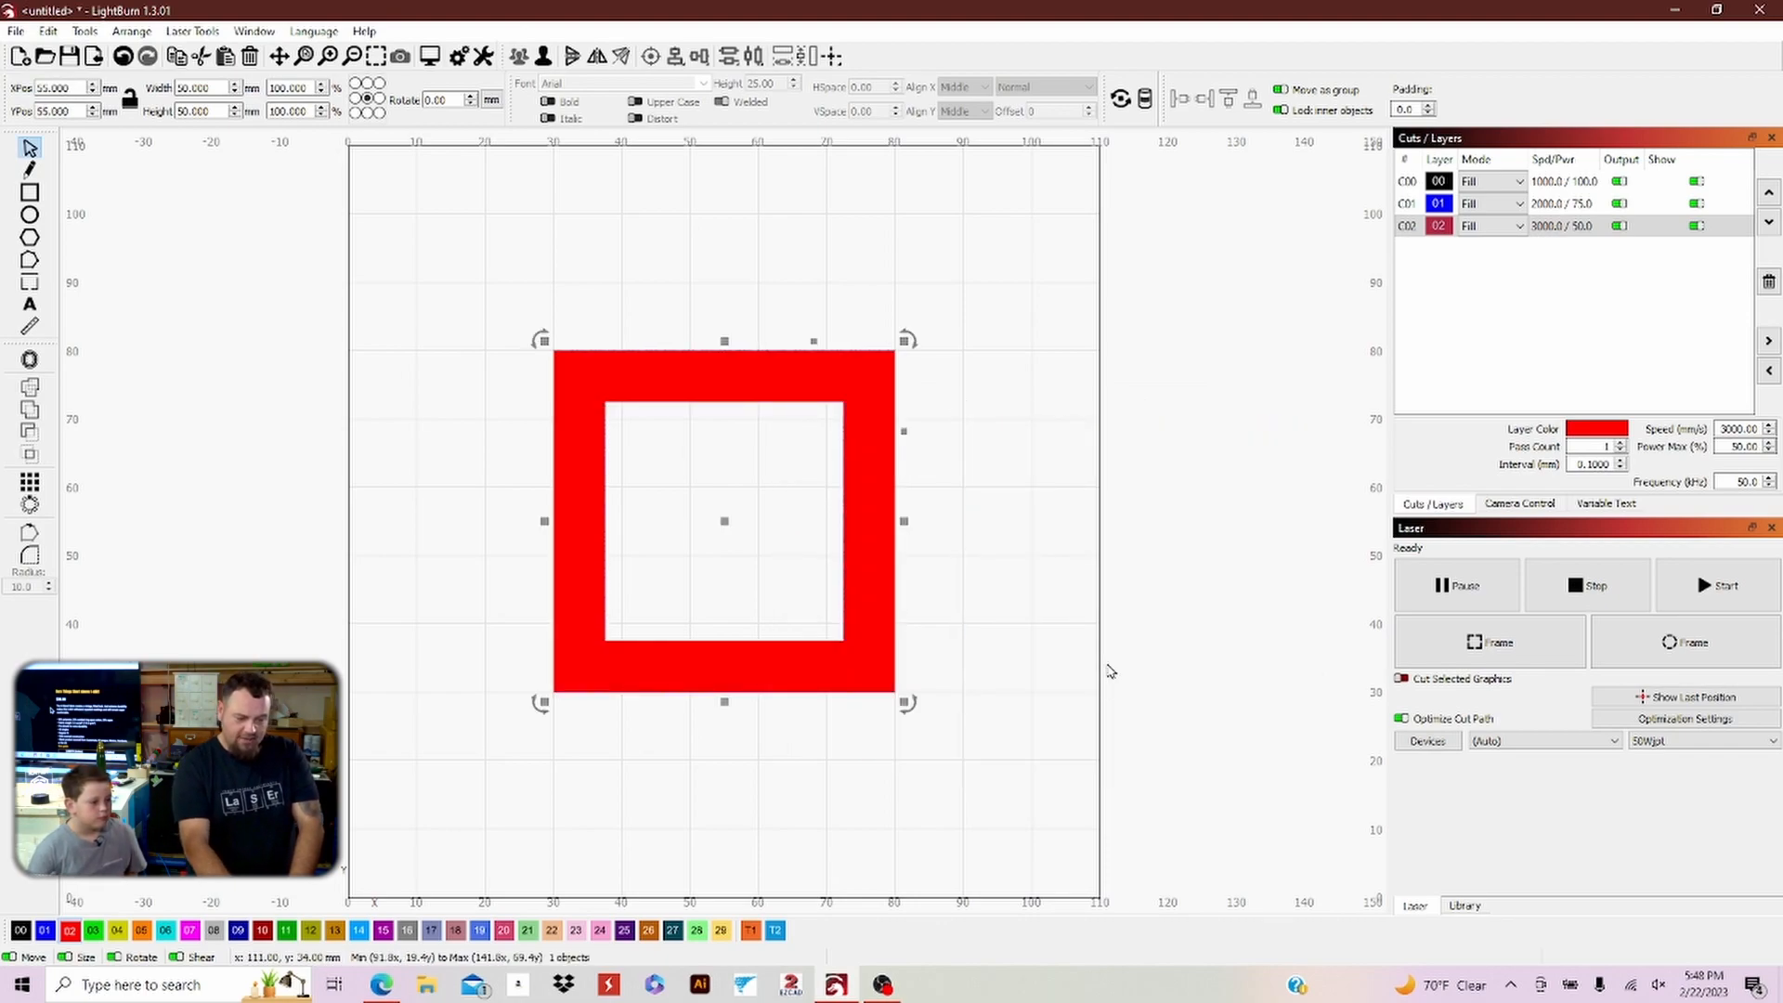
left_click_drag(1027, 490, 838, 577)
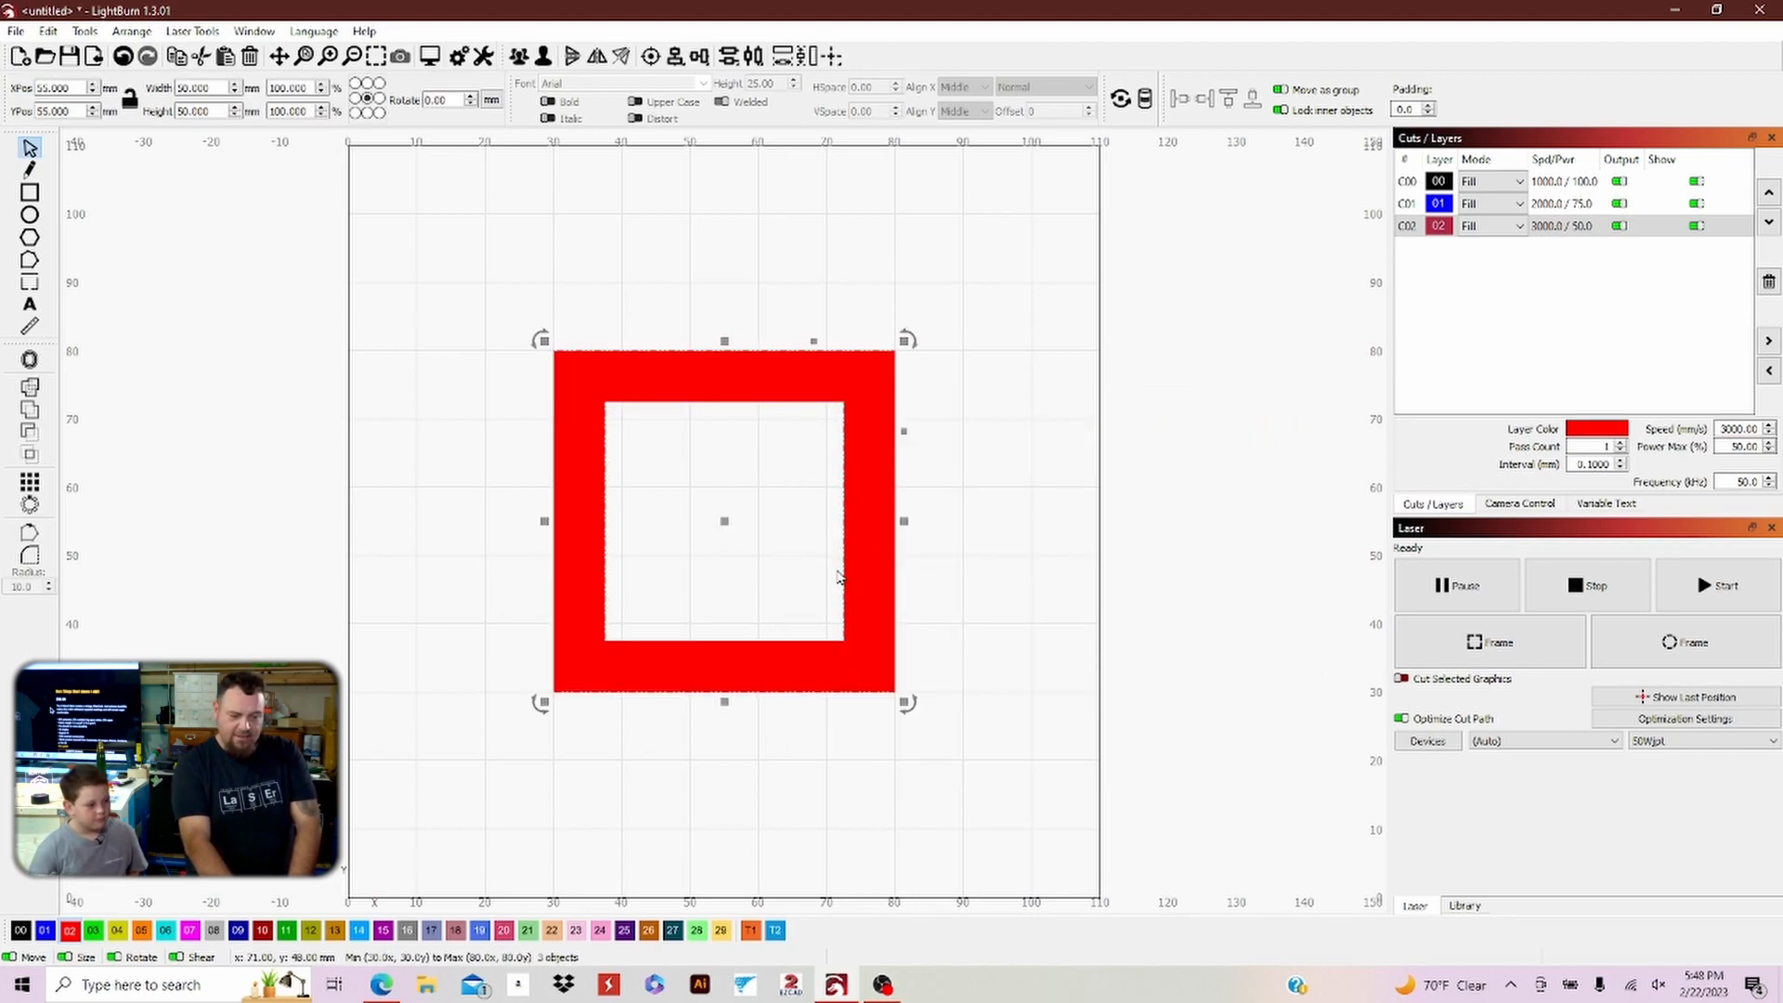